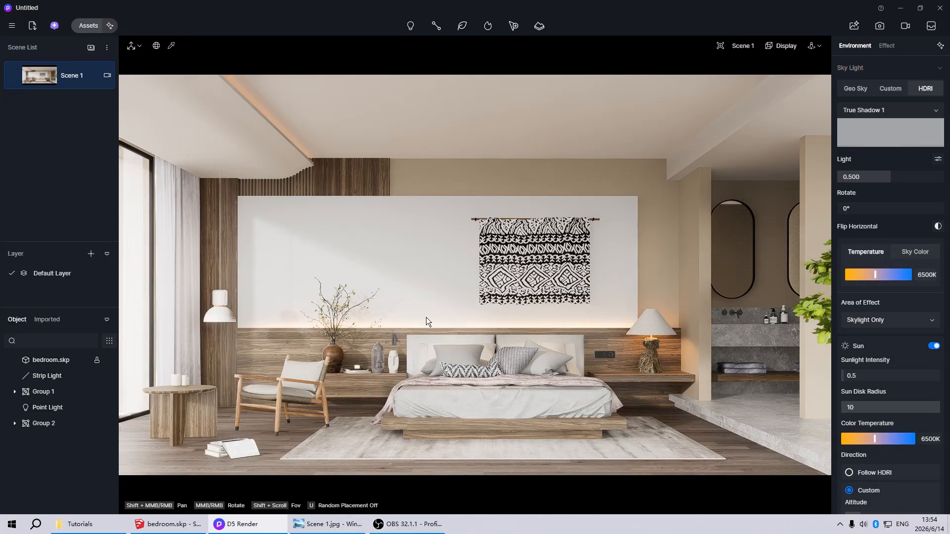
- Examine the finished bedroom model from outside and up close, and return to the saved scene view
scroll(426, 317, "down", 10)
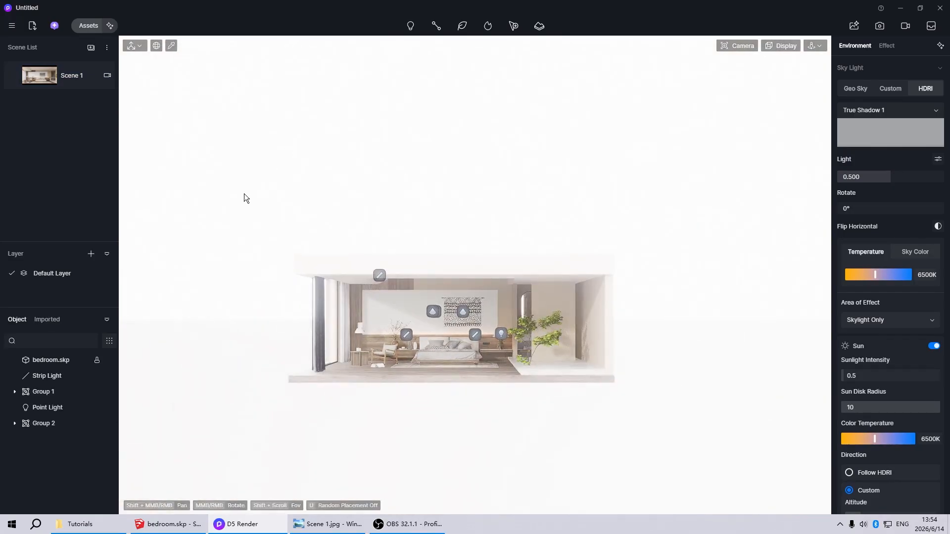
scroll(283, 368, "up", 10)
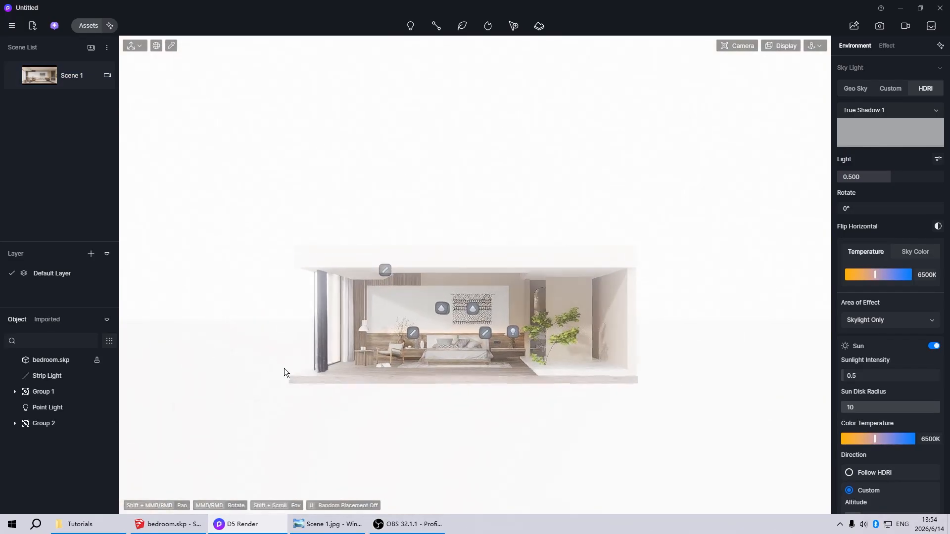
scroll(485, 320, "up", 4)
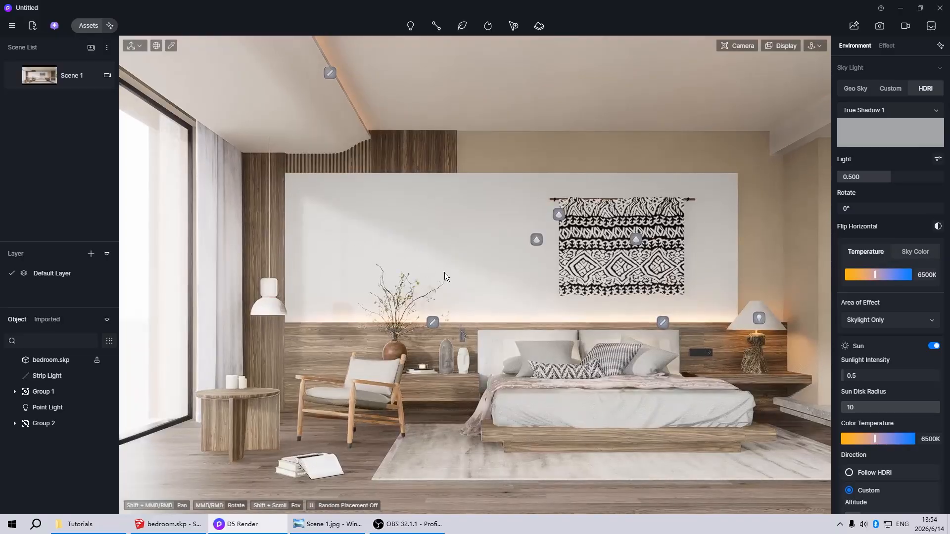
left_click(37, 79)
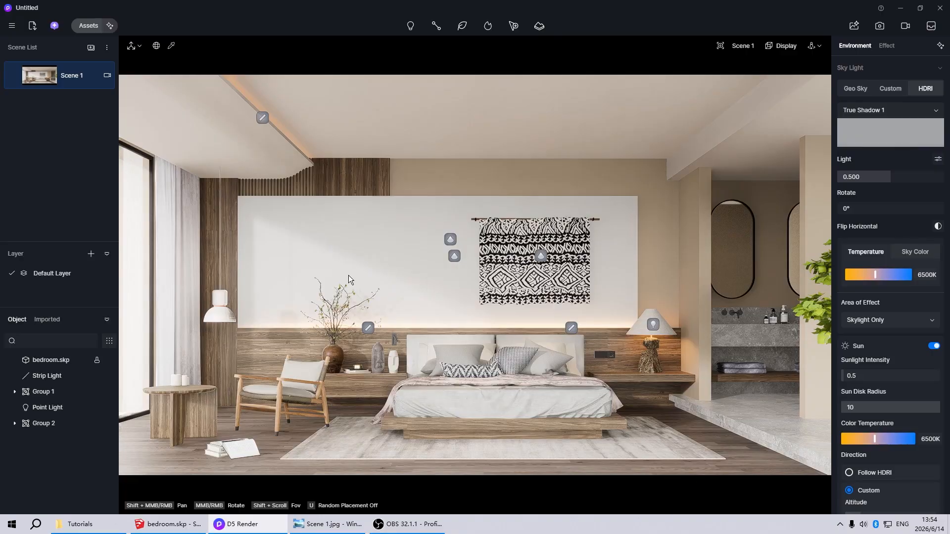
- Inspect the spotlight group, wall strip light group, lamp point light and ceiling strip light, and hide the light source icons
left_click(450, 241)
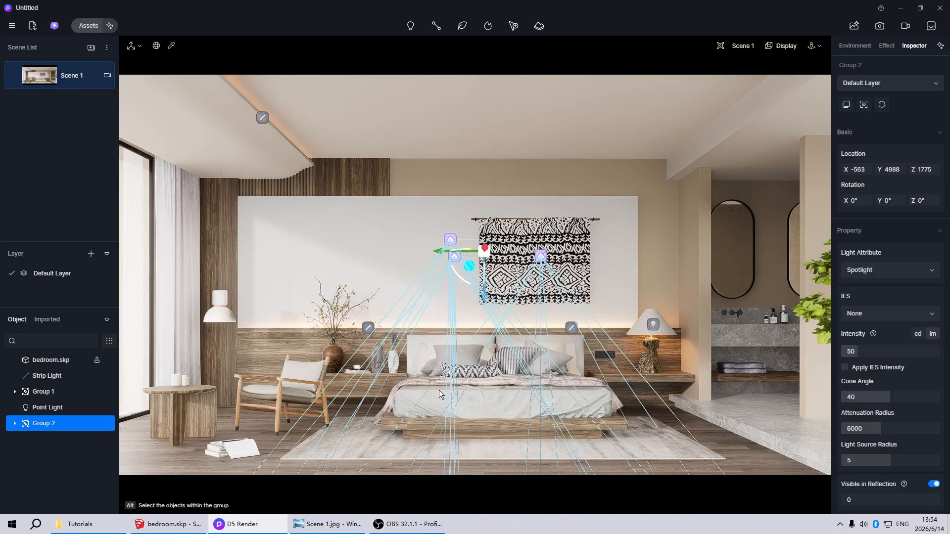
left_click(369, 328)
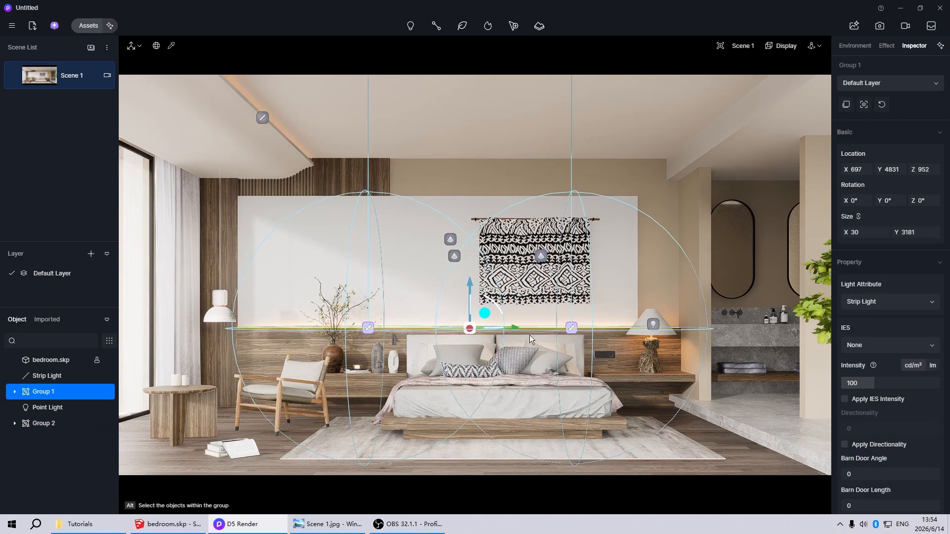
left_click(659, 325)
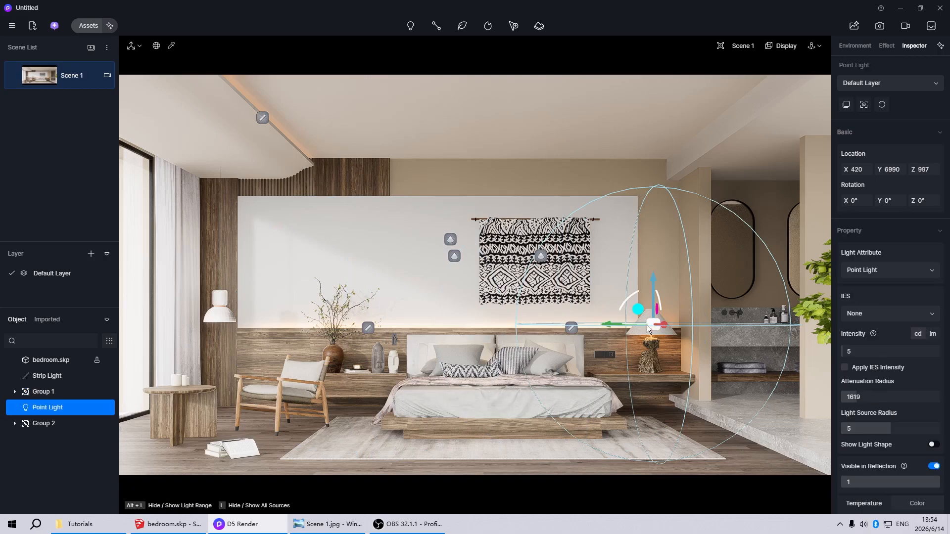
left_click(262, 118)
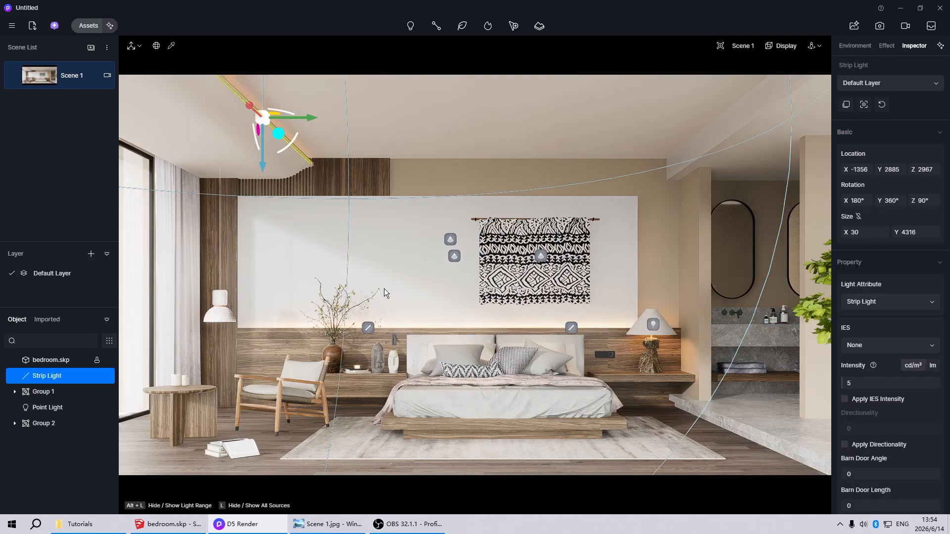
left_click(401, 255)
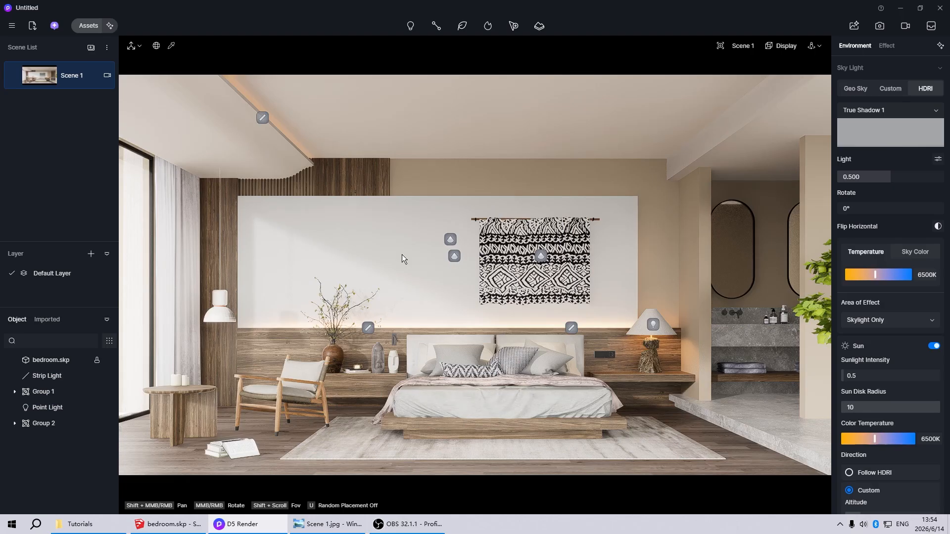
key("l")
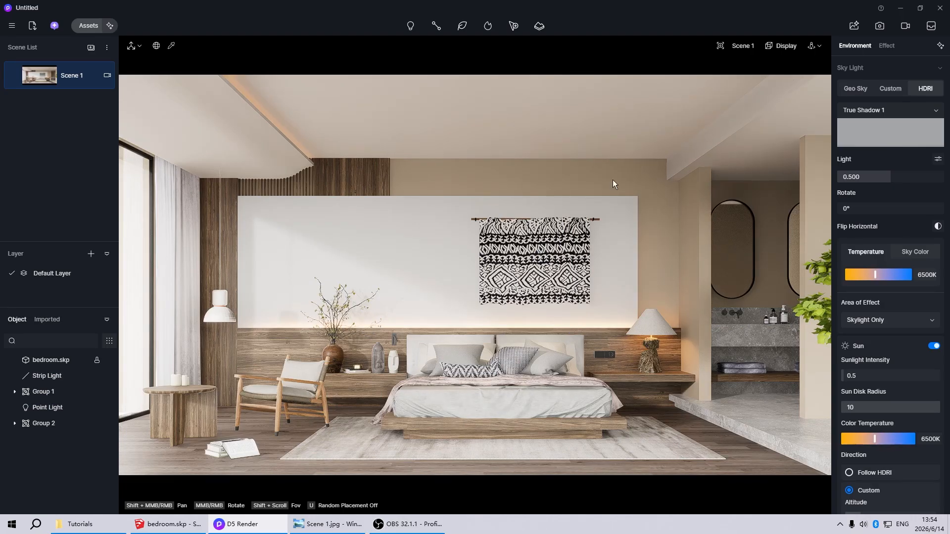
- Close the finished project and sync the SketchUp bedroom model into a new D5 Render project
left_click(939, 8)
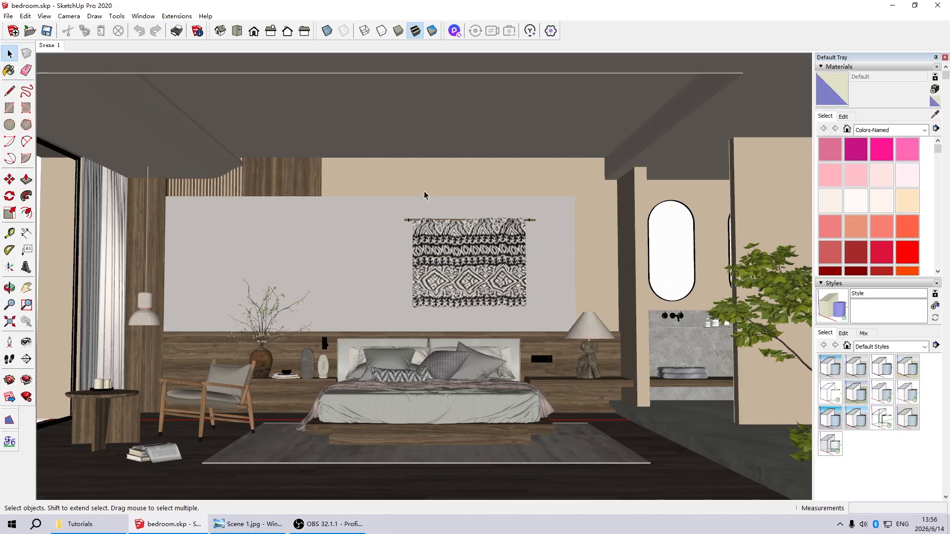
left_click(455, 30)
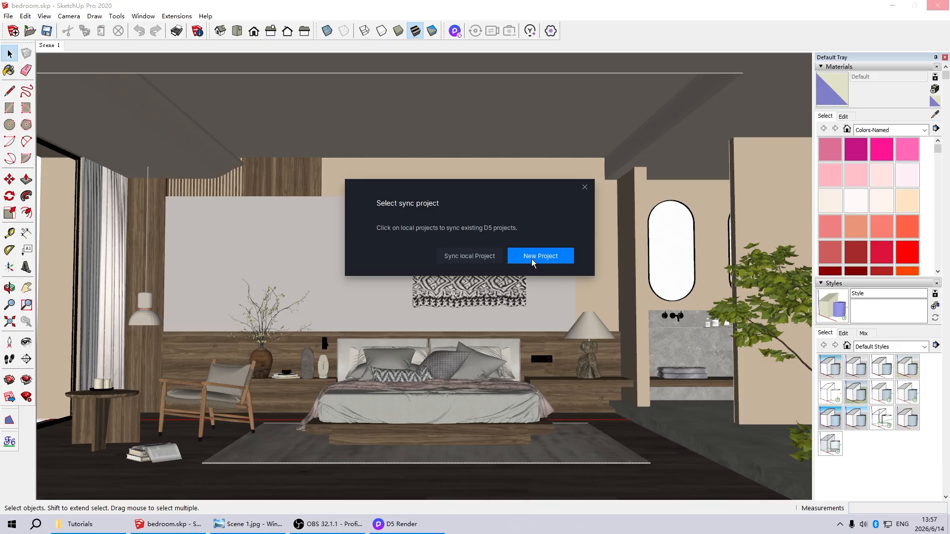
left_click(531, 257)
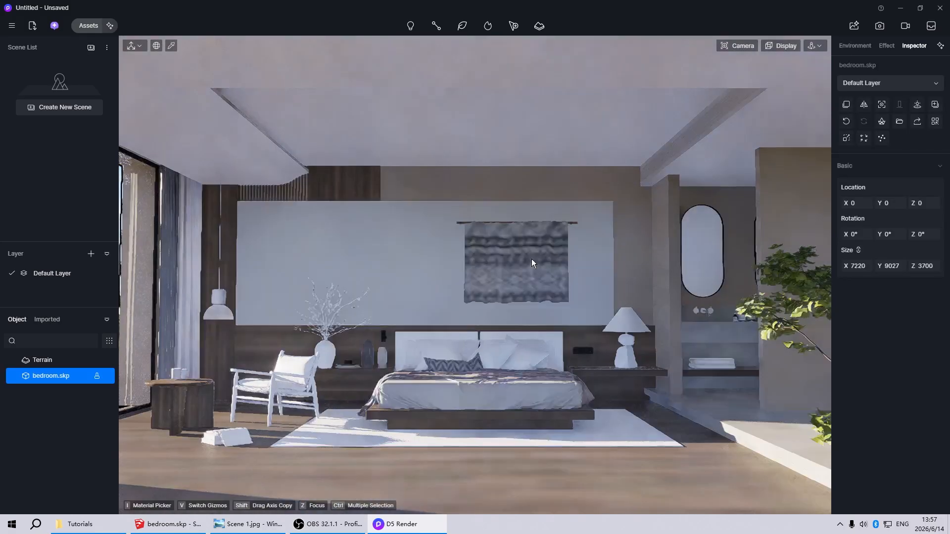
- Save the current view as a new scene and set its camera to two-point perspective with a 16:9 aspect ratio
left_click(66, 107)
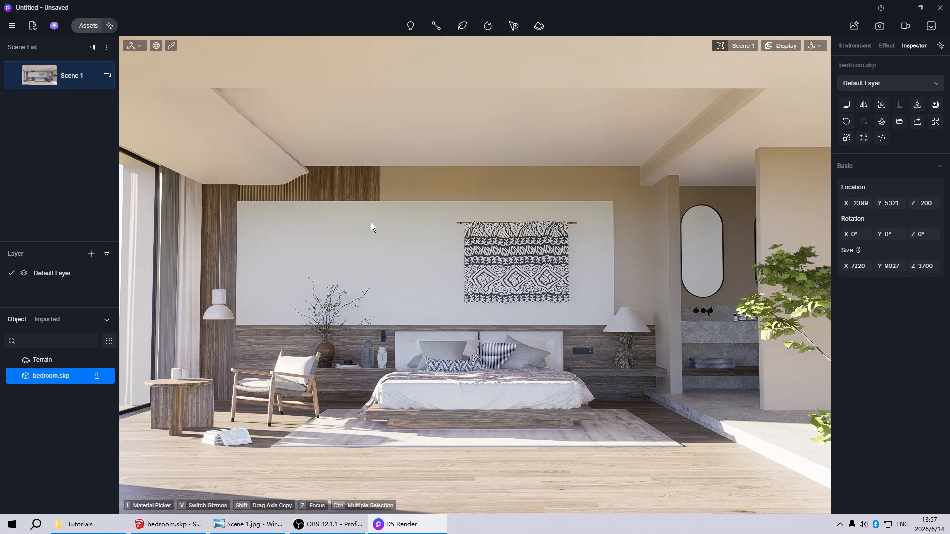
left_click(107, 75)
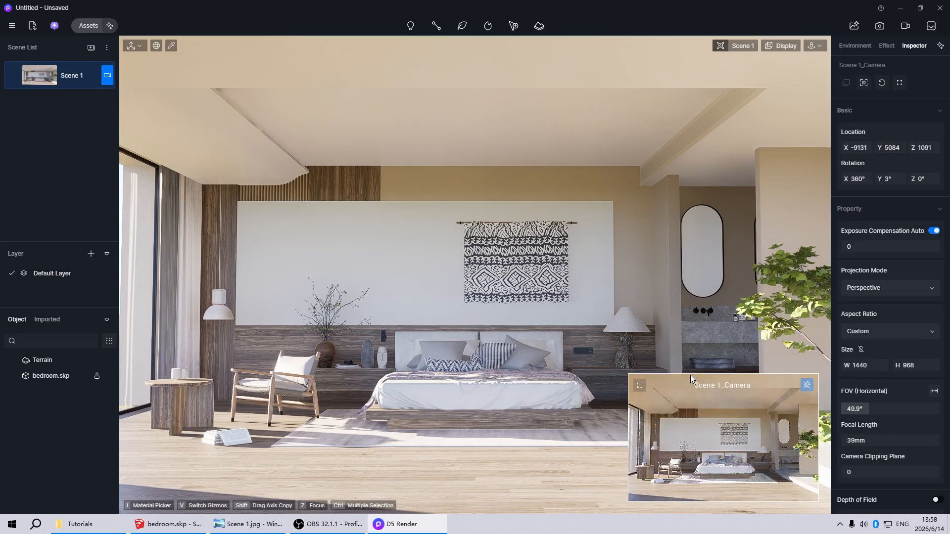
left_click(85, 74)
left_click(892, 283)
left_click(880, 336)
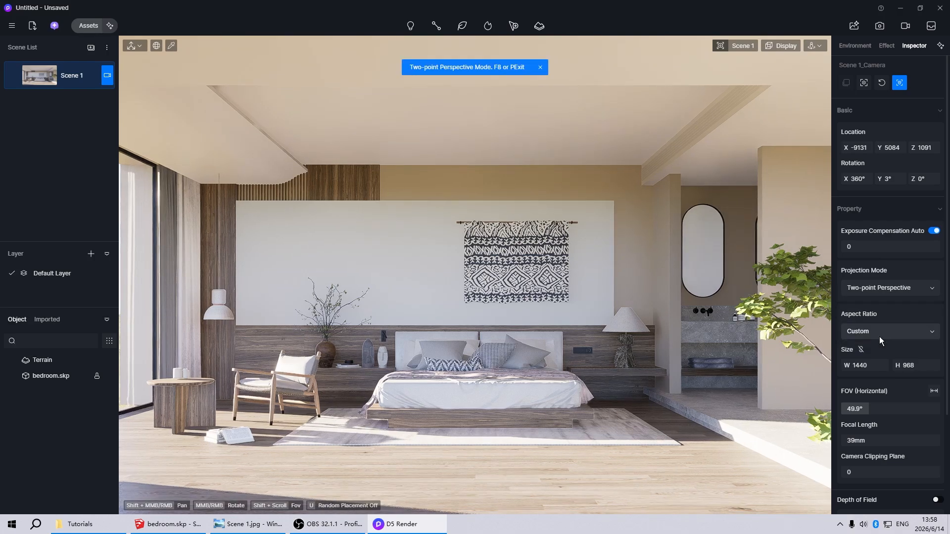
left_click(874, 332)
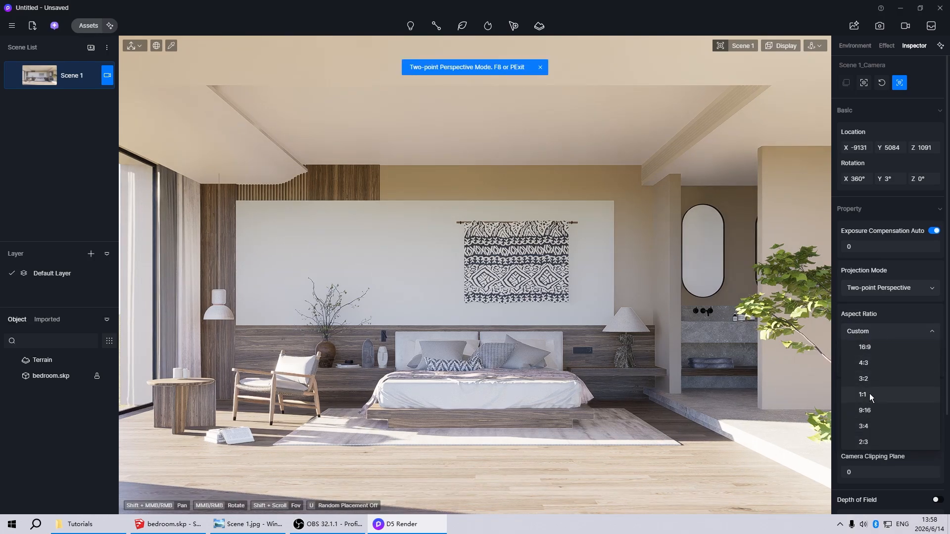
left_click(868, 347)
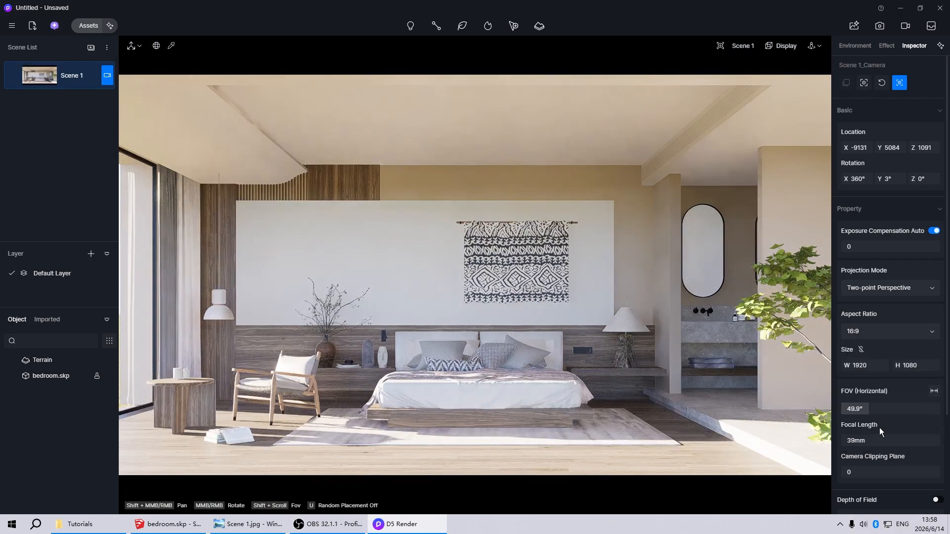
- Switch the navigation mode to Fly and set the movement speed to 1
left_click(812, 46)
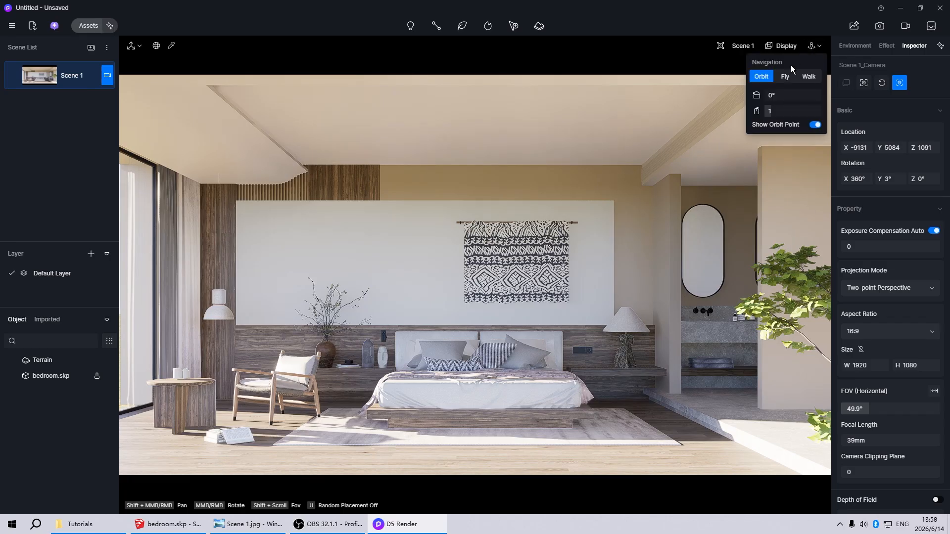
left_click(785, 77)
left_click(783, 94)
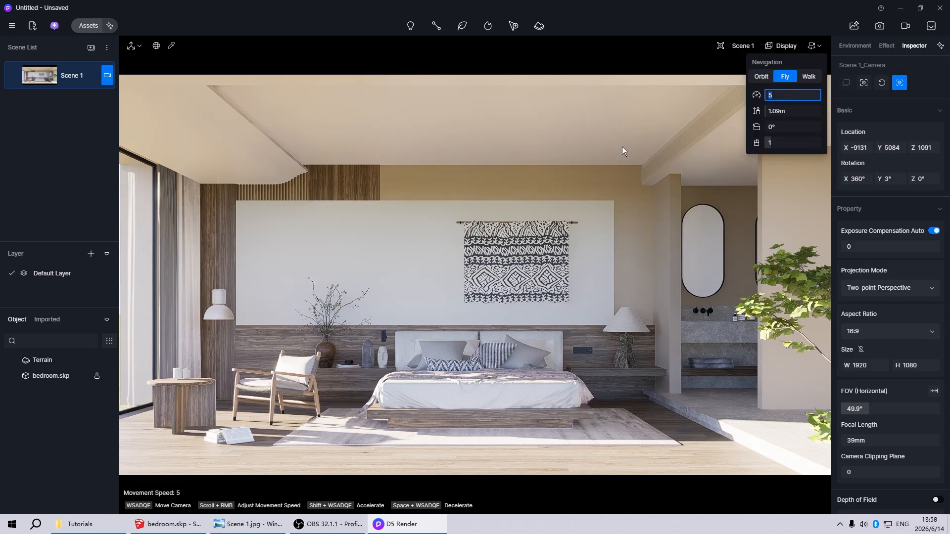
type("1")
key("Return")
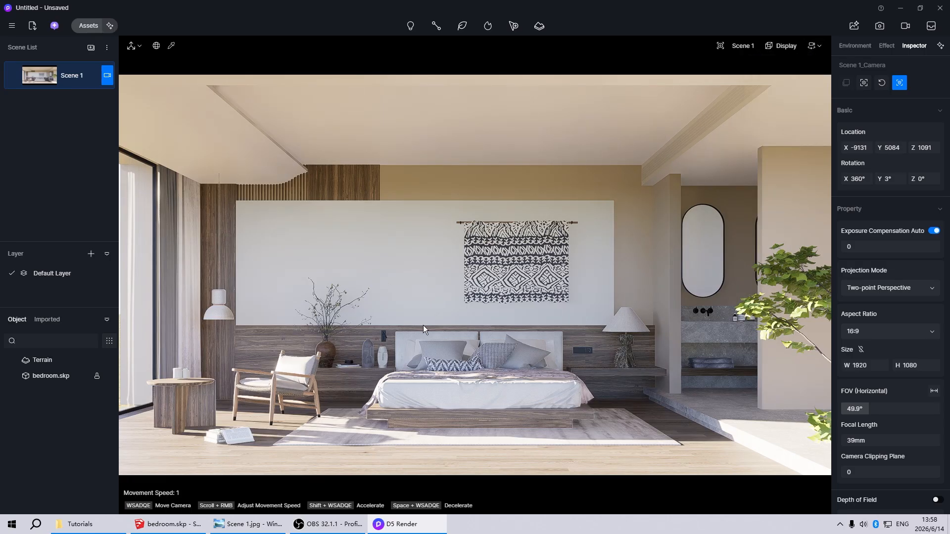
- Move the camera closer to the bed at about X -8472, Y 4988, level its framing, and update the scene with this view
key("w")
key("w")
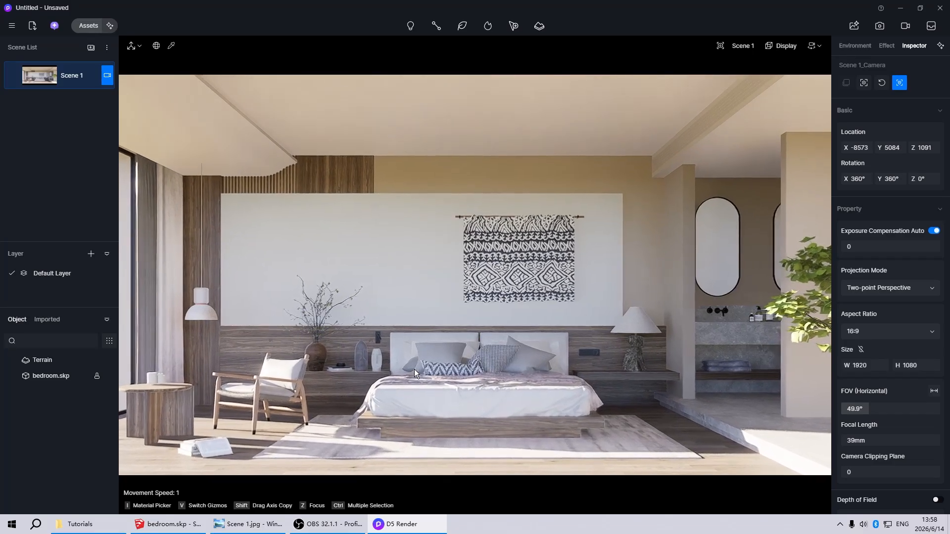
key("s")
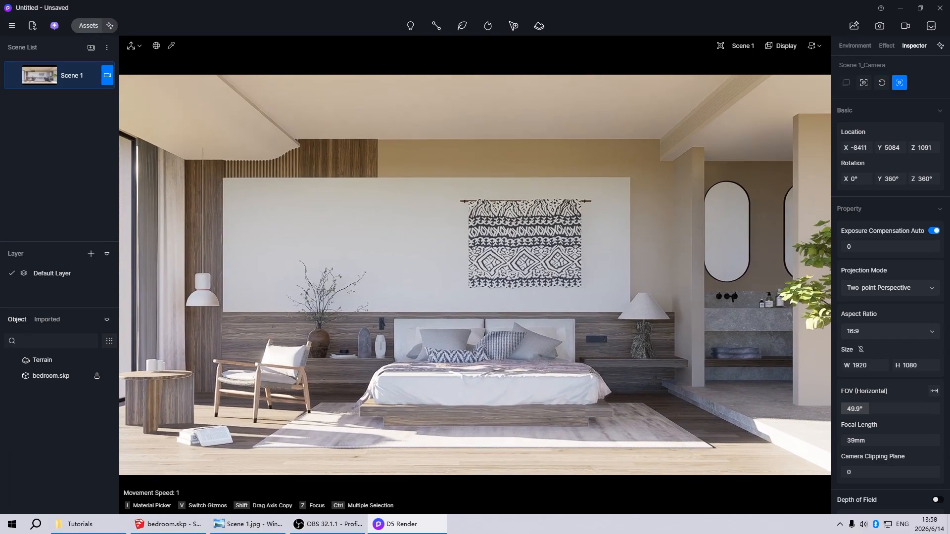
key("a")
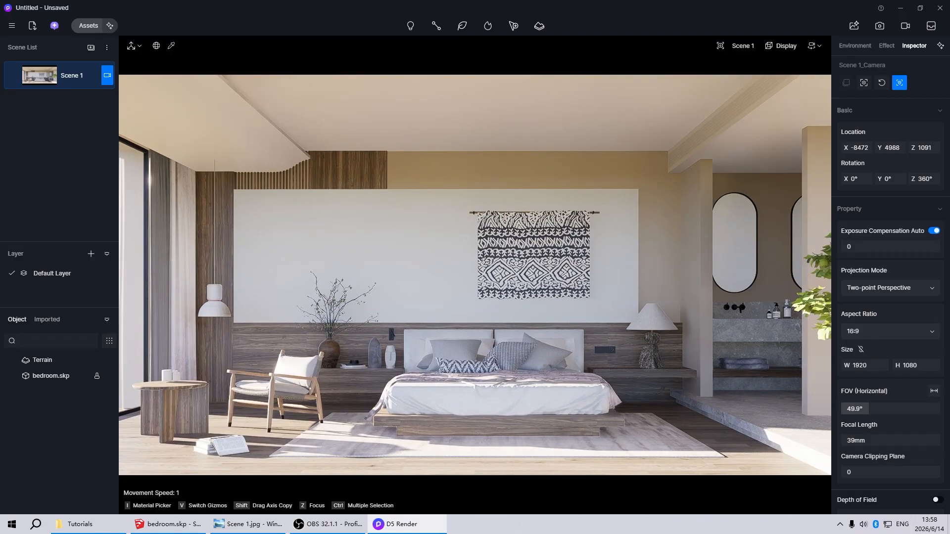
right_click_drag(475, 275, 475, 279)
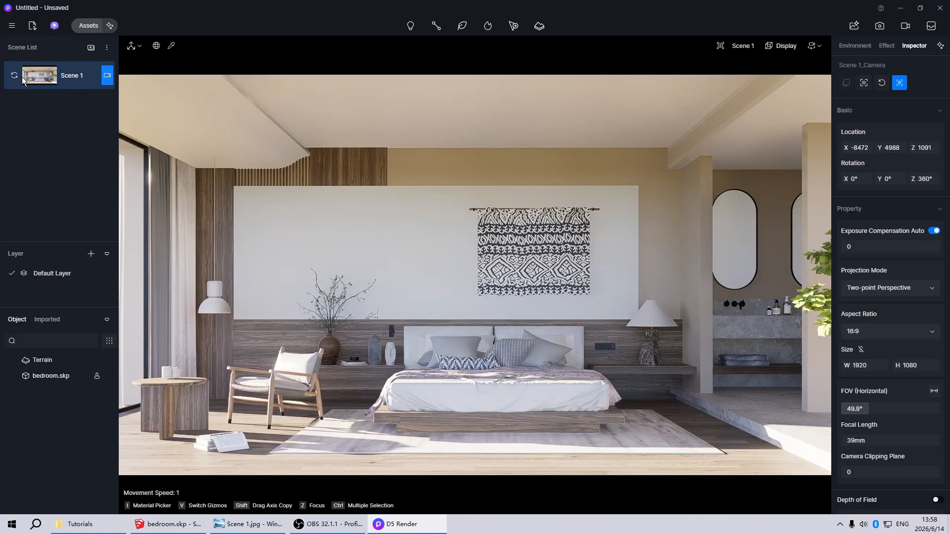
left_click(14, 75)
left_click(108, 75)
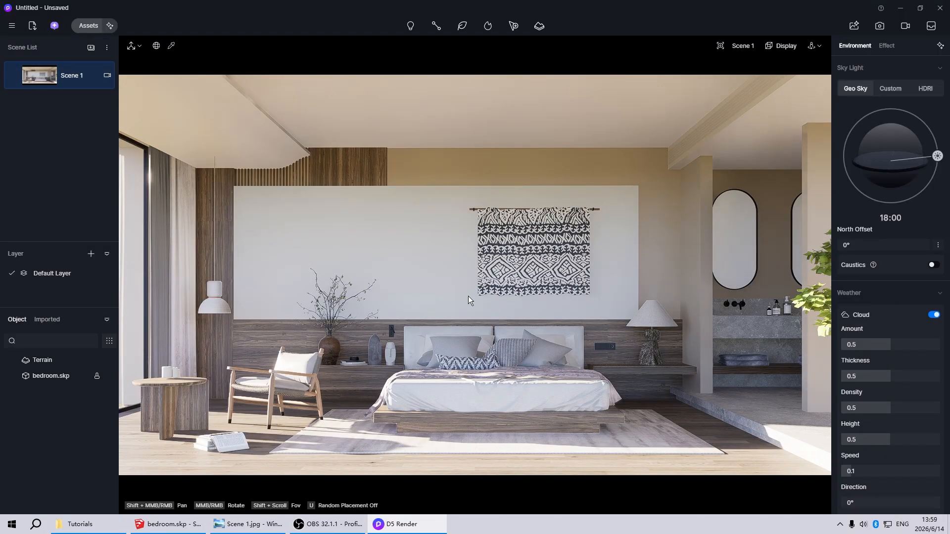
- Examine the building and its surrounding terrain from outside, and return to the saved scene view
scroll(468, 295, "down", 10)
scroll(464, 320, "down", 5)
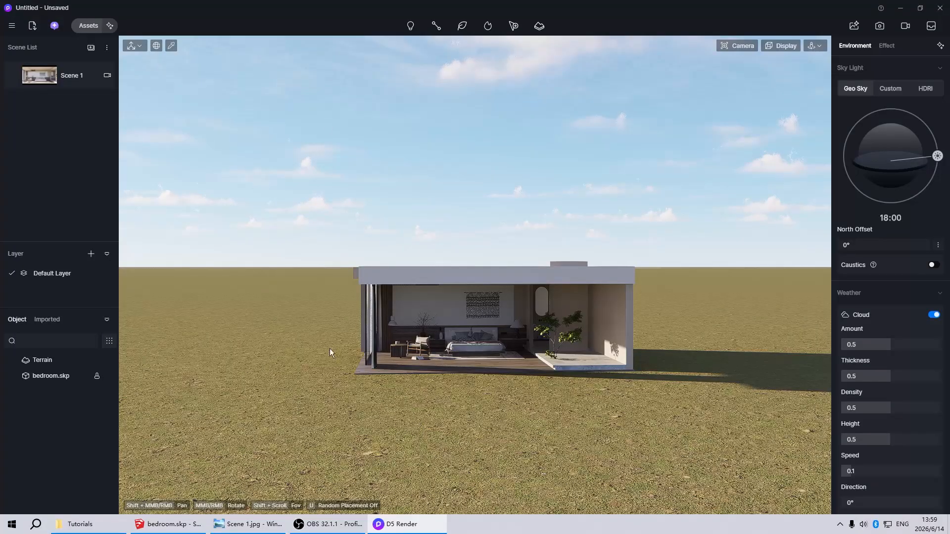
scroll(468, 364, "up", 5)
scroll(509, 218, "up", 4)
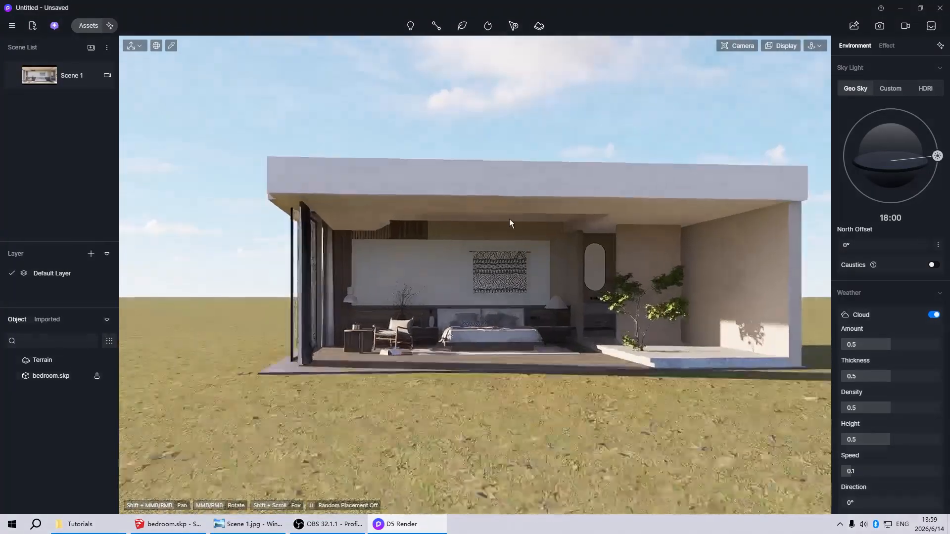
scroll(440, 284, "up", 2)
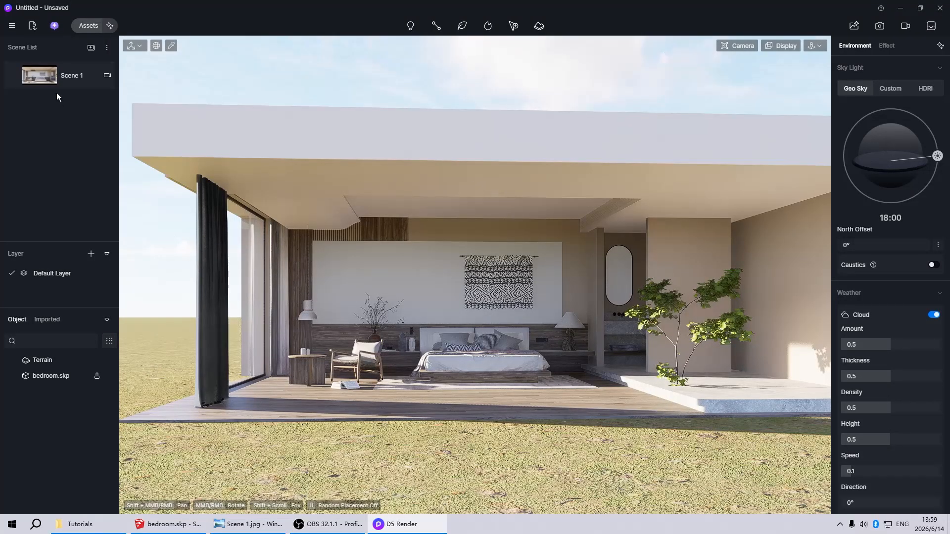
left_click(48, 78)
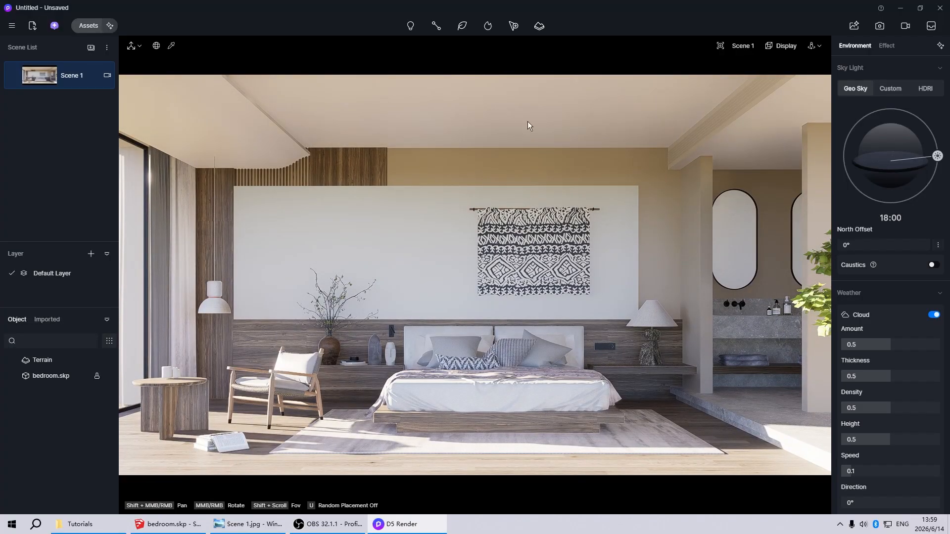
- Delete the terrain from the project and update the scene
right_click(51, 362)
left_click(68, 369)
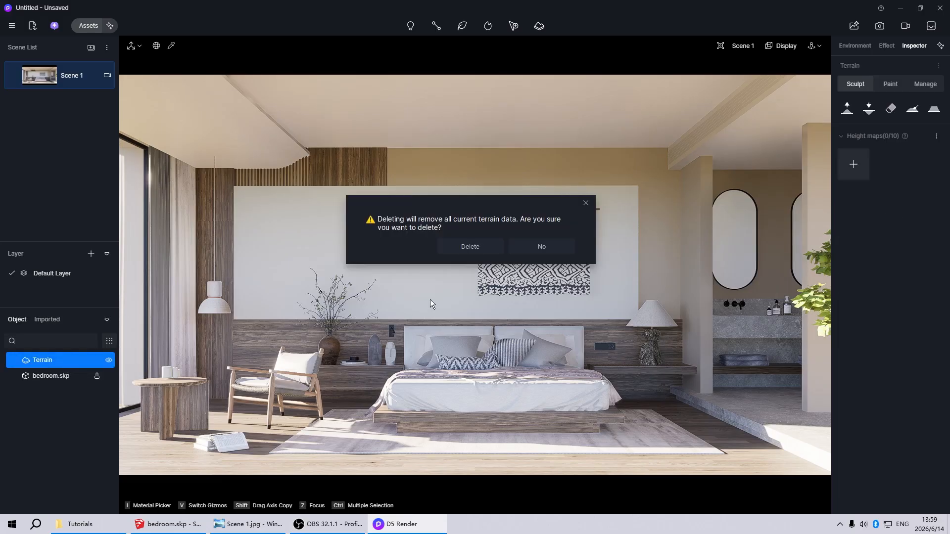
left_click(469, 247)
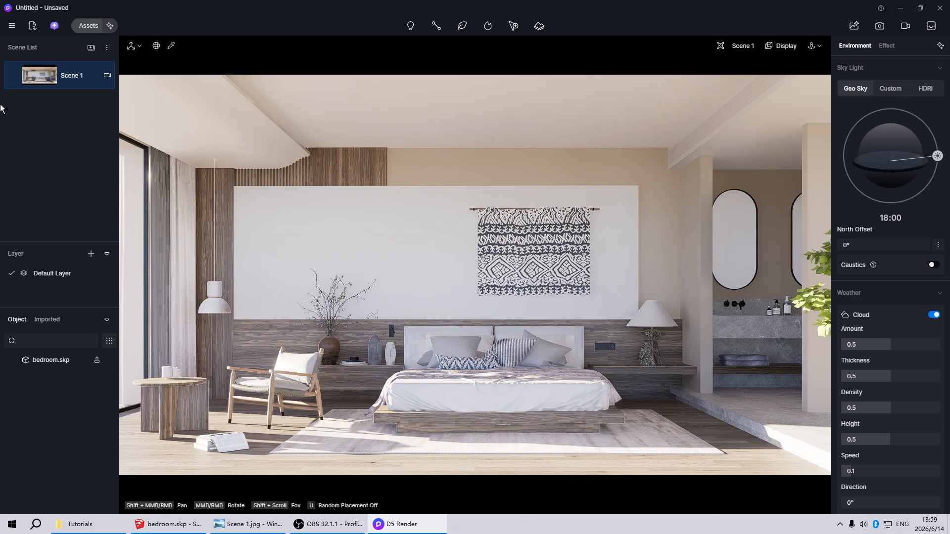
left_click(15, 77)
- Turn off automatic exposure, set the exposure to -0.28, and return to the environment settings
left_click(884, 47)
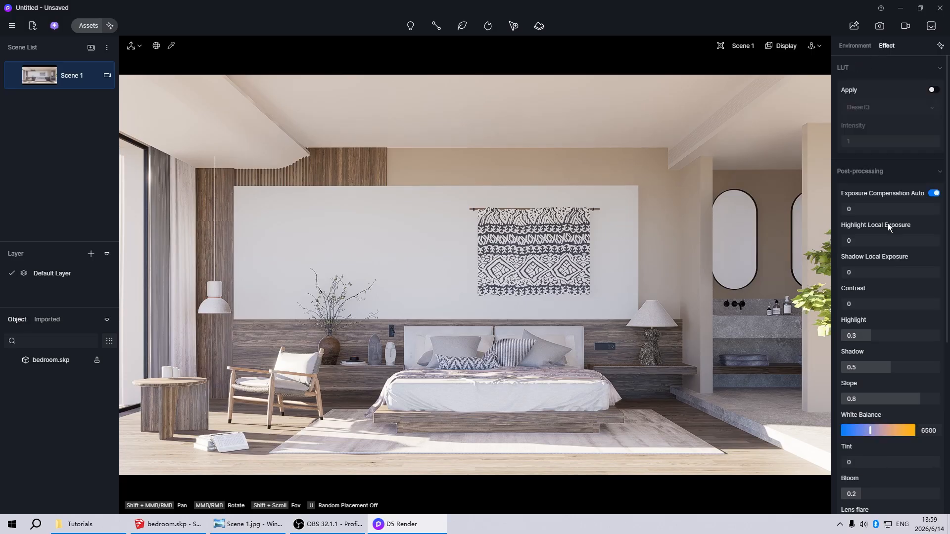
left_click(930, 193)
left_click_drag(899, 209, 884, 212)
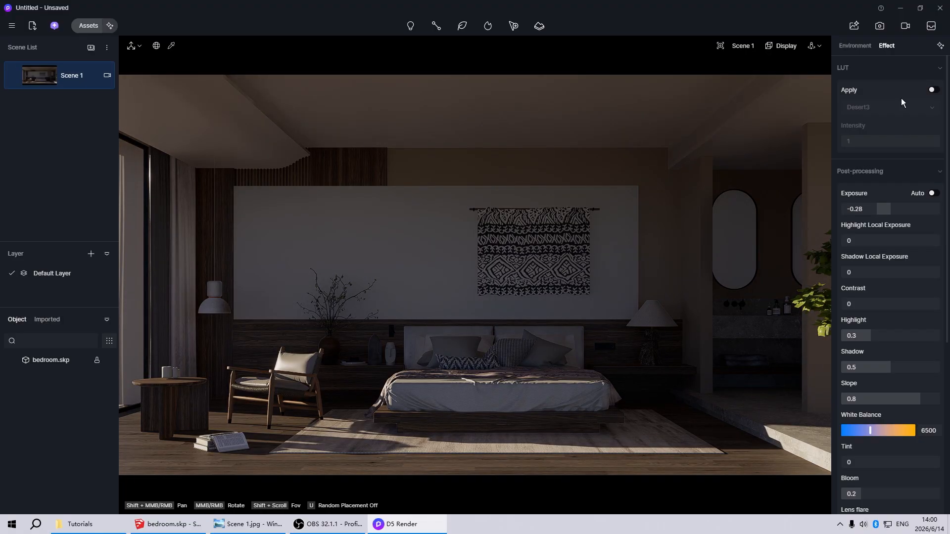
left_click(854, 45)
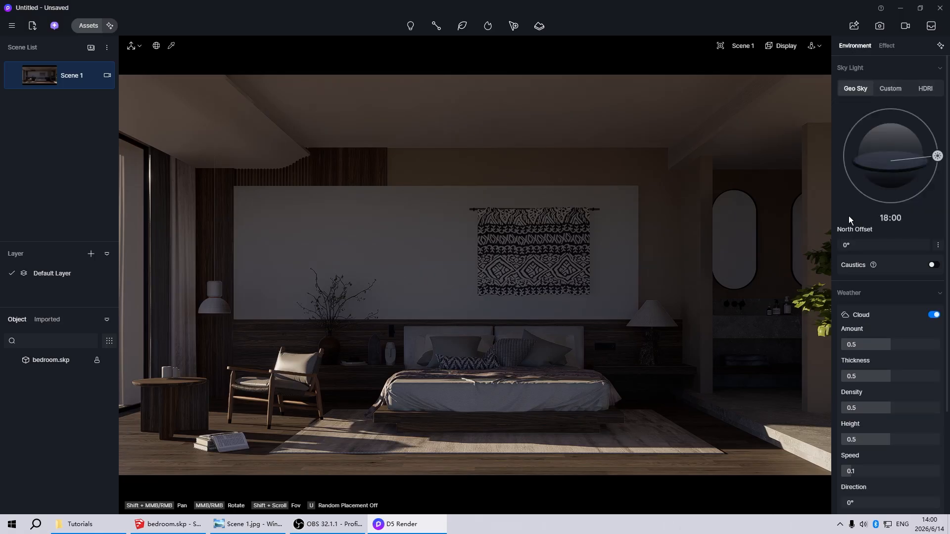
- Switch the sky light to HDRI and load the True Shadow 1 map from the Custom category
left_click(926, 89)
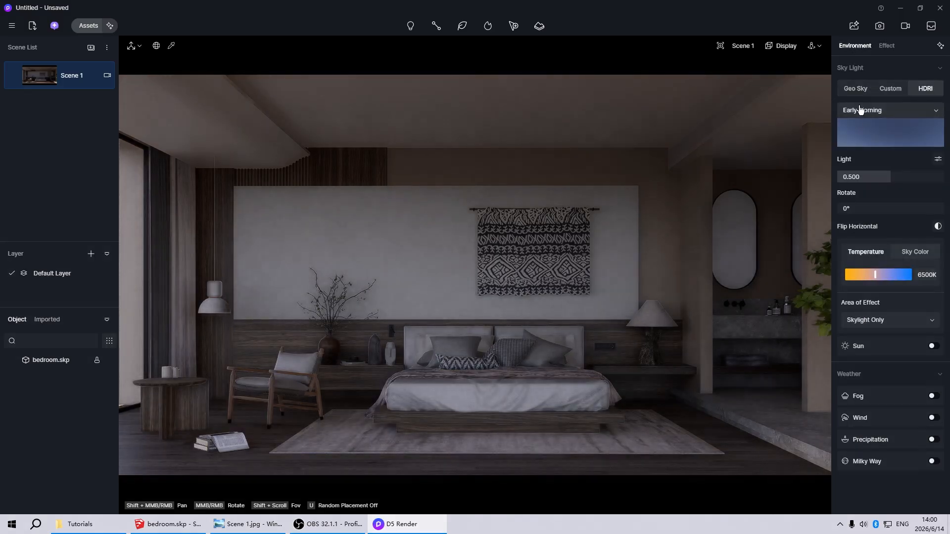
left_click(860, 109)
left_click(859, 159)
left_click(859, 167)
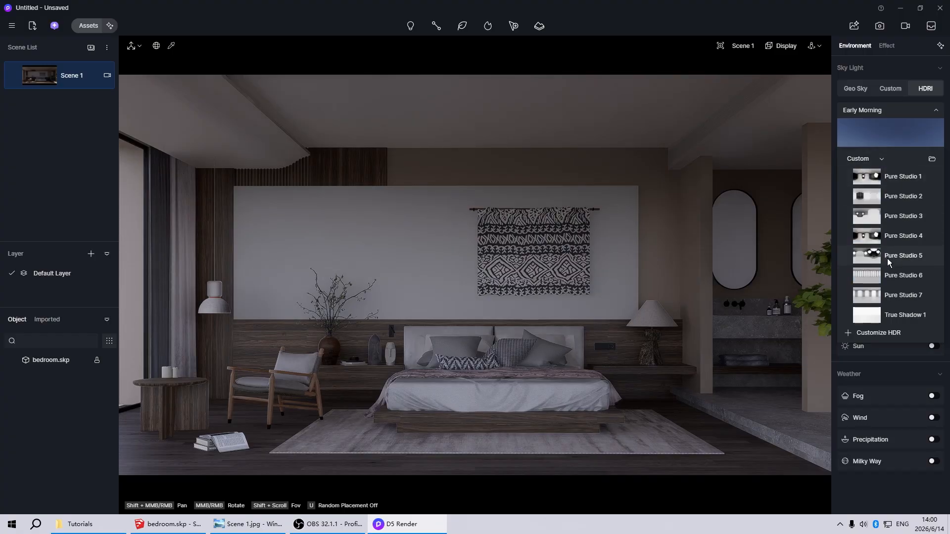
left_click(876, 315)
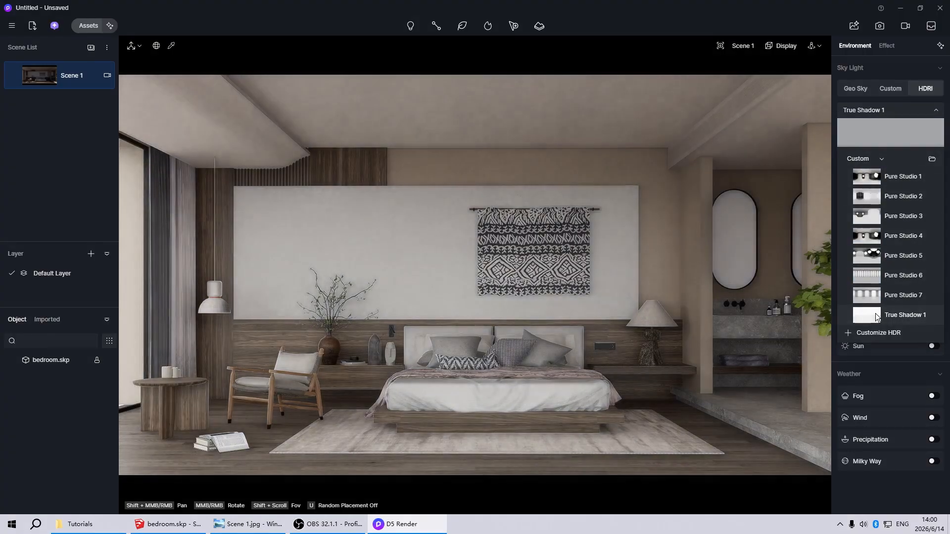
left_click(641, 8)
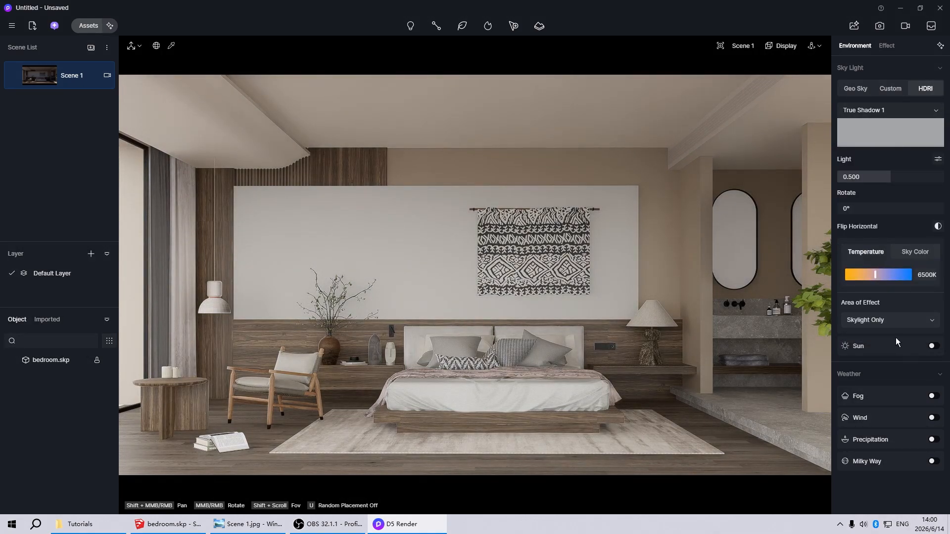
- Enable the sun for the HDRI sky, with sunlight intensity 0.5 and sun disk radius 10
left_click(933, 346)
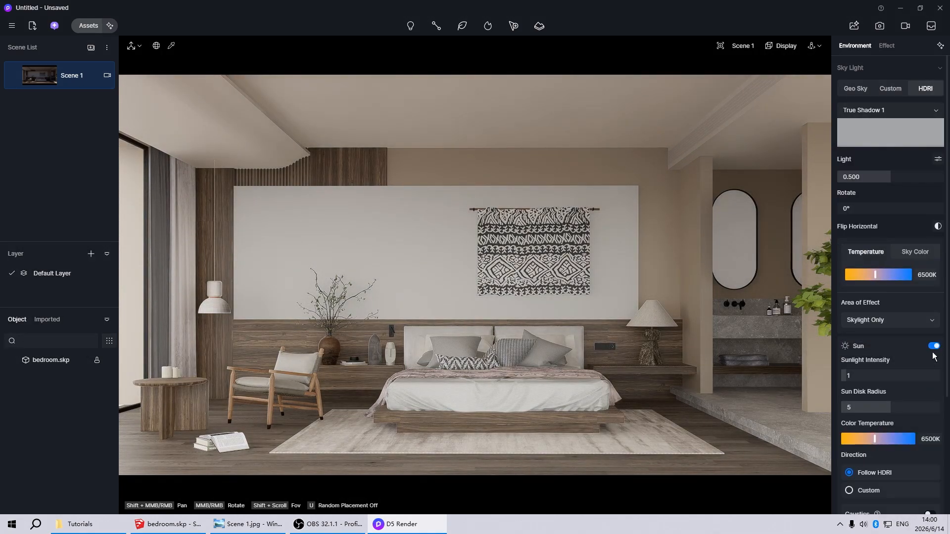
scroll(886, 297, "down", 3)
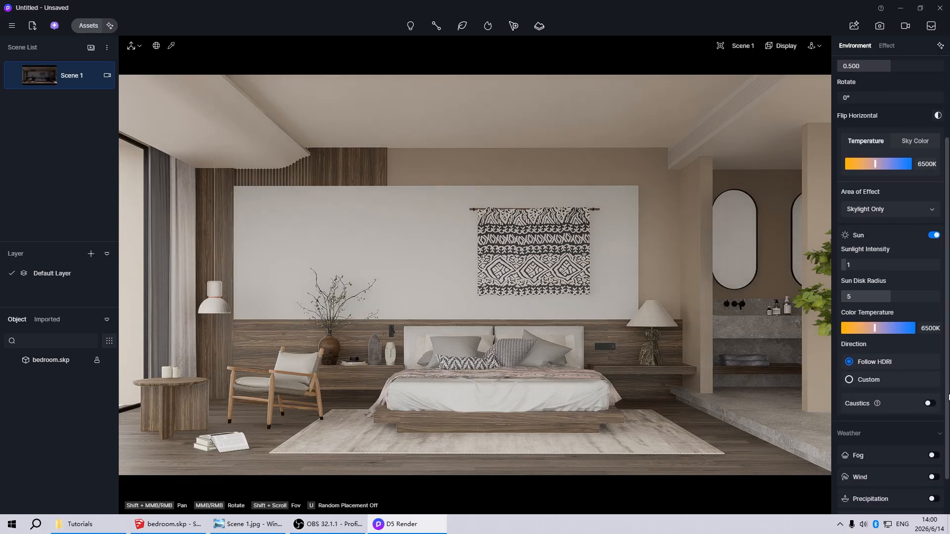
left_click(866, 266)
type("0.5")
key("Return")
left_click_drag(873, 297, 908, 297)
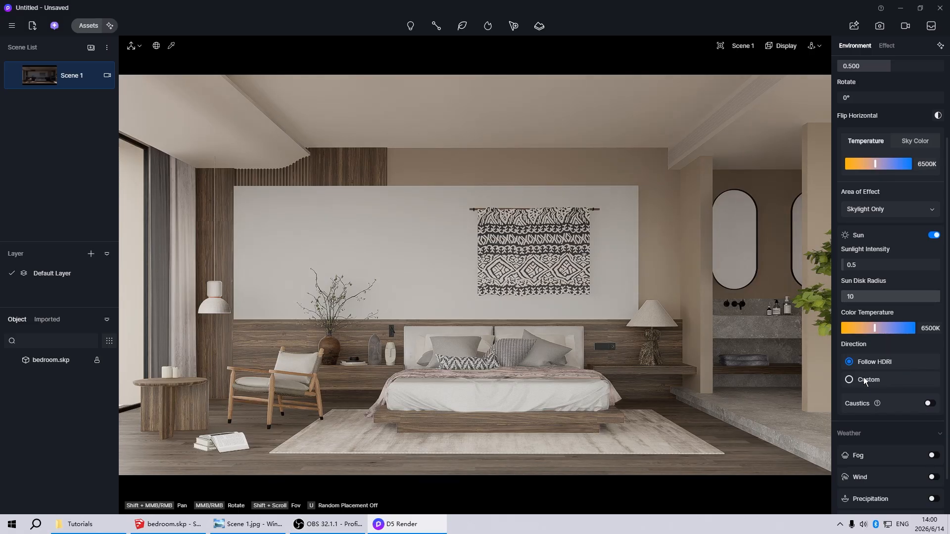
- Give the sun a custom direction with altitude 15 and azimuth 220
left_click(848, 382)
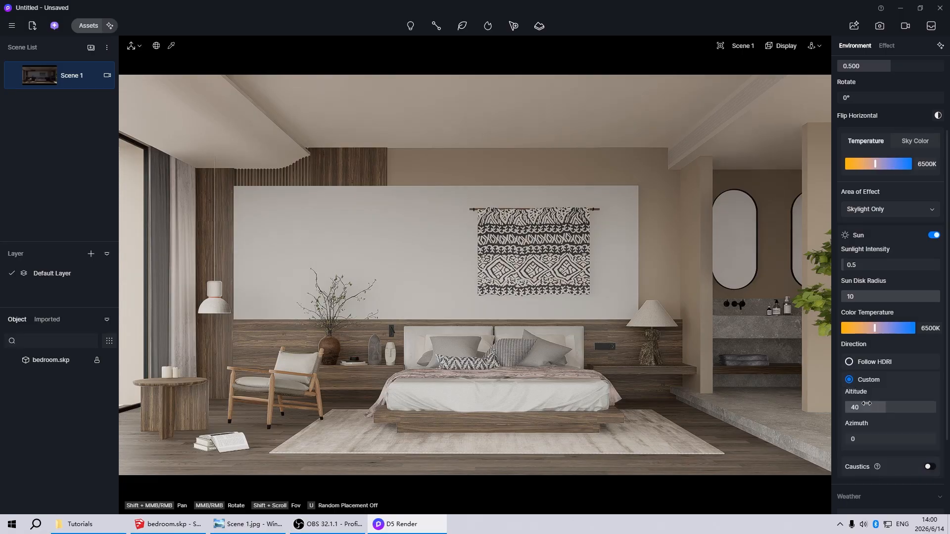
left_click_drag(877, 407, 865, 407)
left_click(864, 408)
type("15")
key("Return")
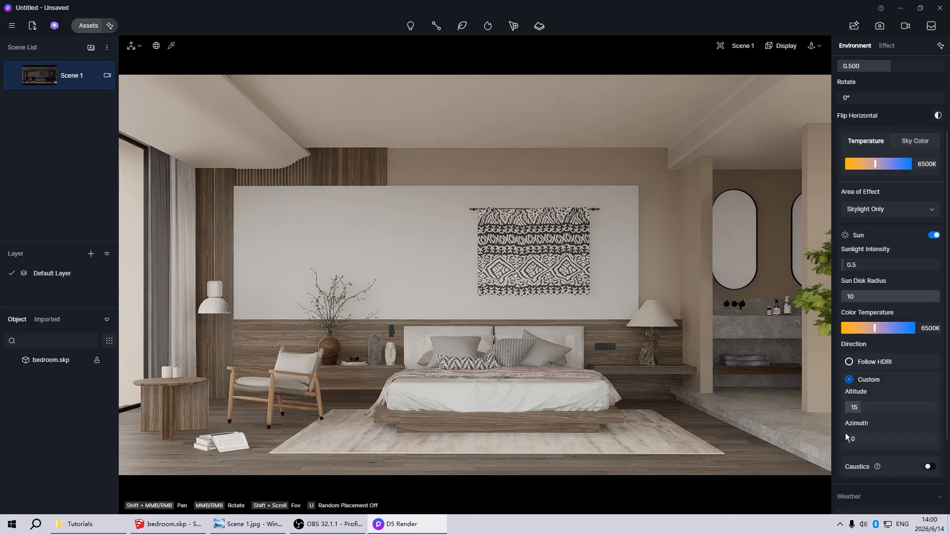
left_click_drag(847, 441, 903, 440)
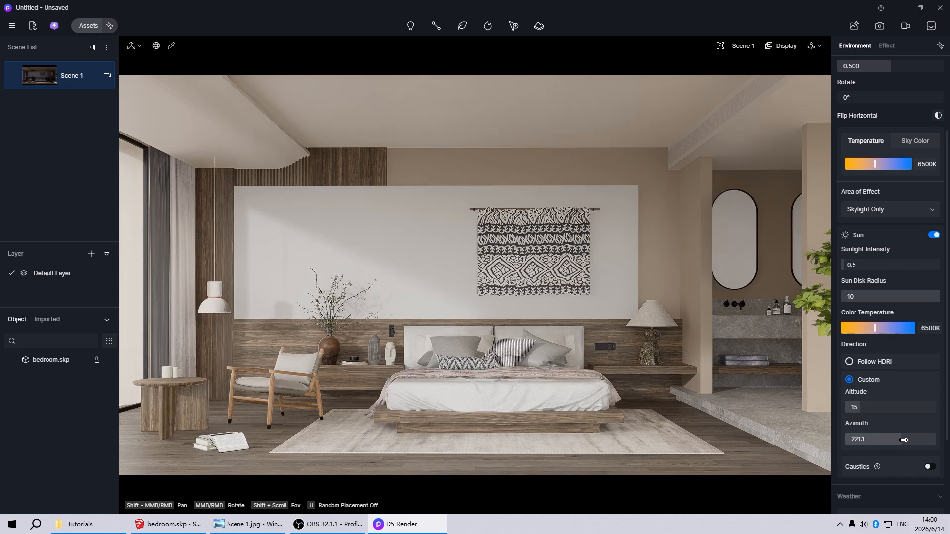
left_click(904, 439)
type("220")
key("Return")
scroll(903, 440, "down", 2)
scroll(891, 247, "up", 4)
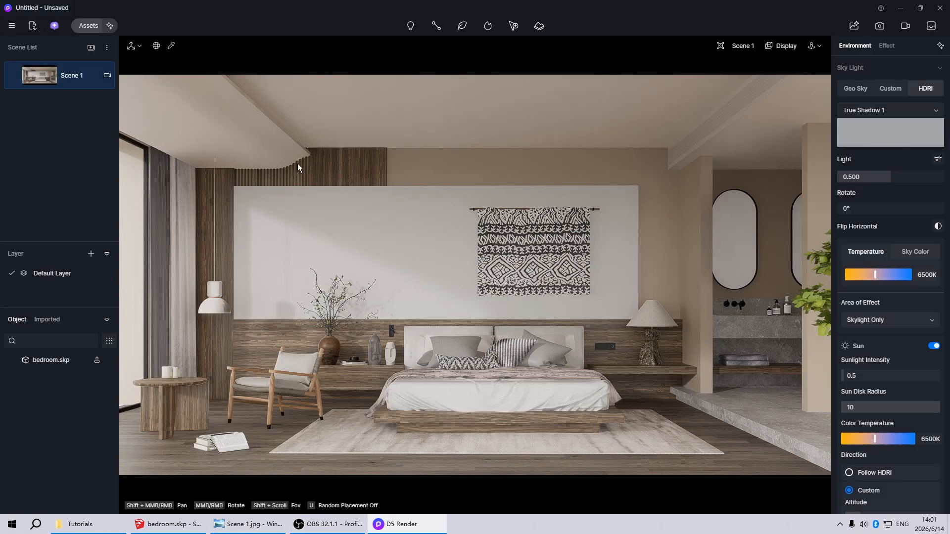
- Place a strip light on the wood paneling above the bed wall and set its color temperature to 2500 K
left_click(411, 26)
left_click(412, 78)
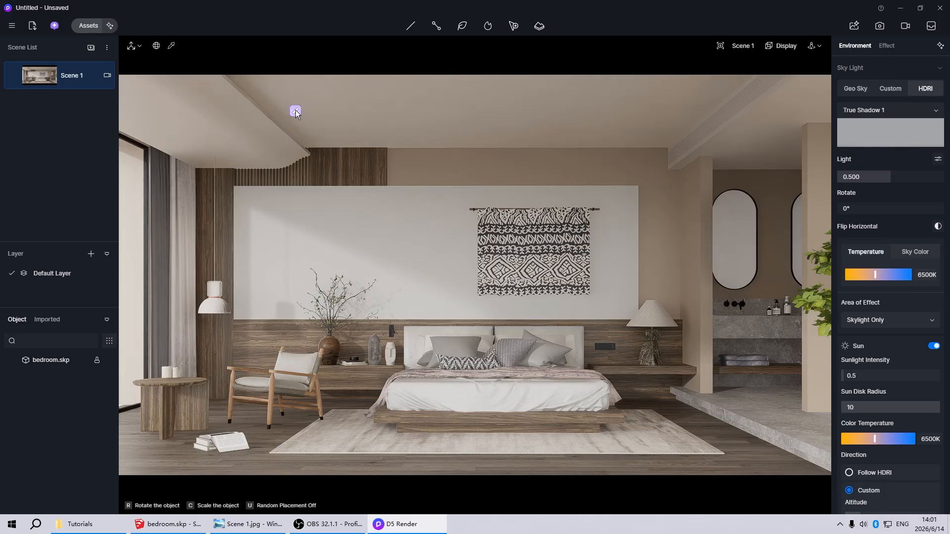
scroll(296, 110, "up", 4)
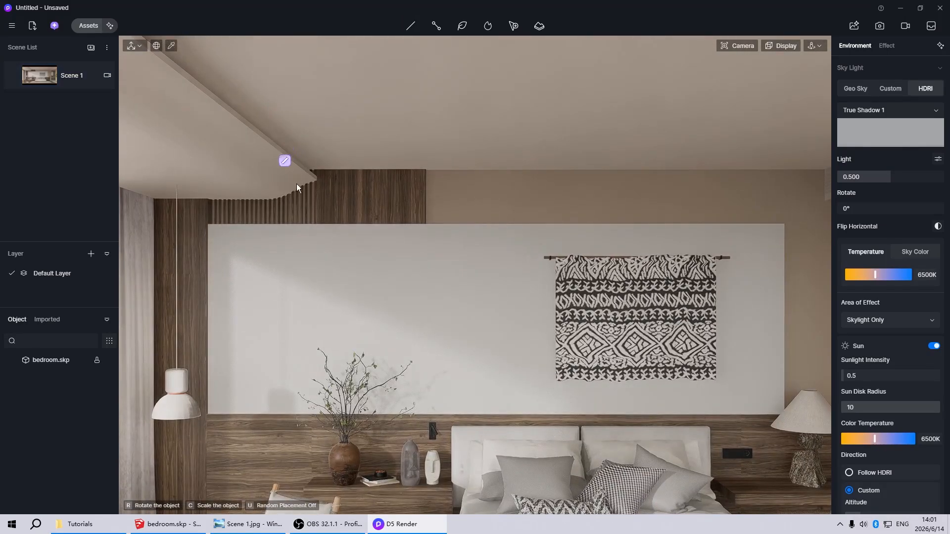
left_click(367, 192)
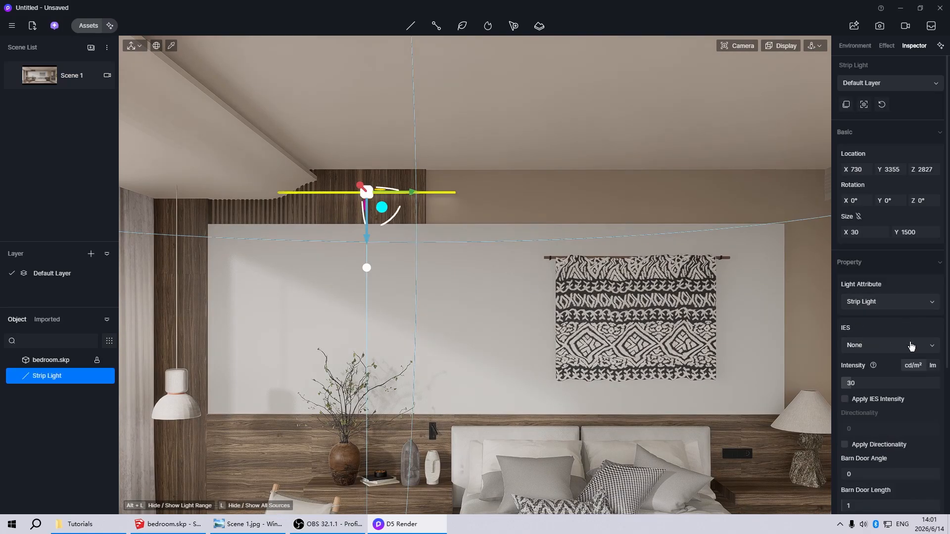
scroll(907, 328, "down", 7)
left_click(929, 454)
type("2500")
key("Return")
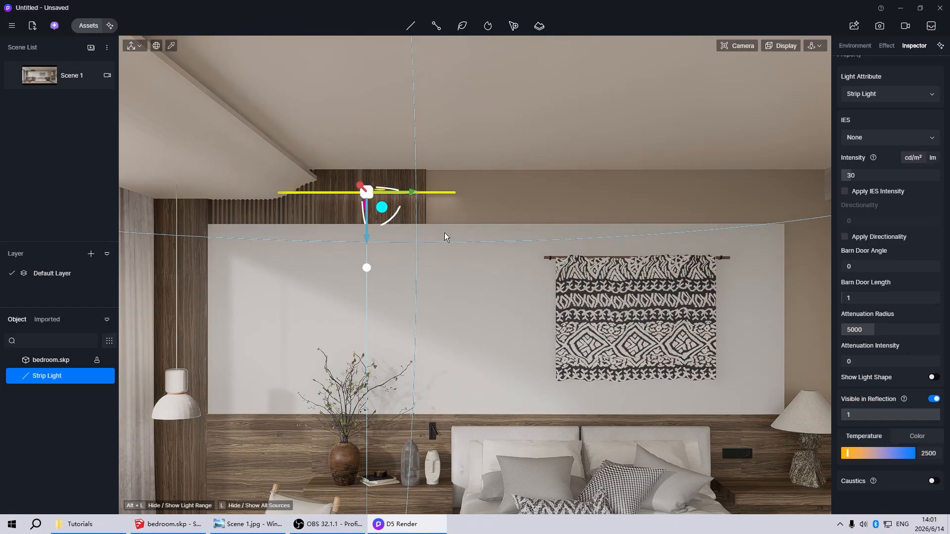
- Rotate the strip light parallel to the dropped ceiling's edge, facing upward, and move it up against that edge
left_click_drag(385, 198, 347, 173)
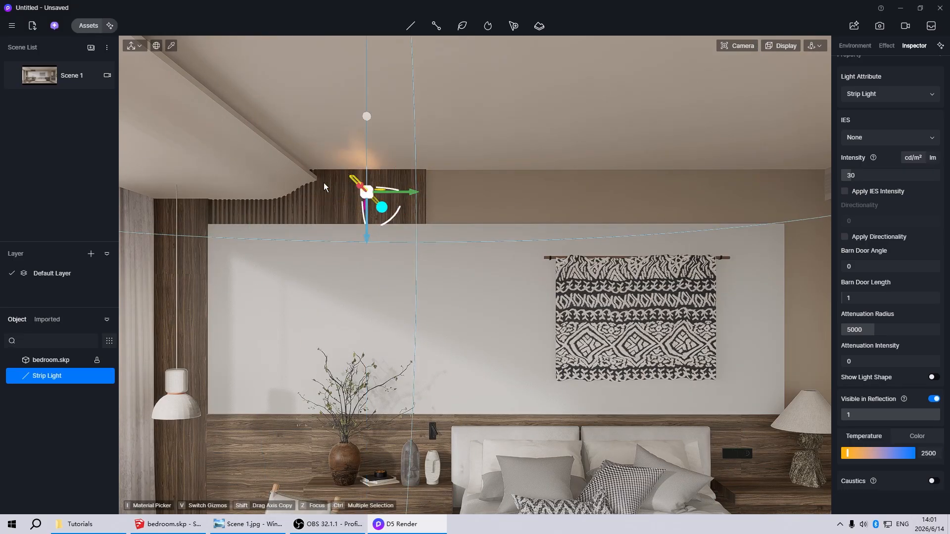
mouse_move(366, 236)
left_mouse_down()
mouse_move(365, 201)
mouse_move(365, 219)
left_mouse_up()
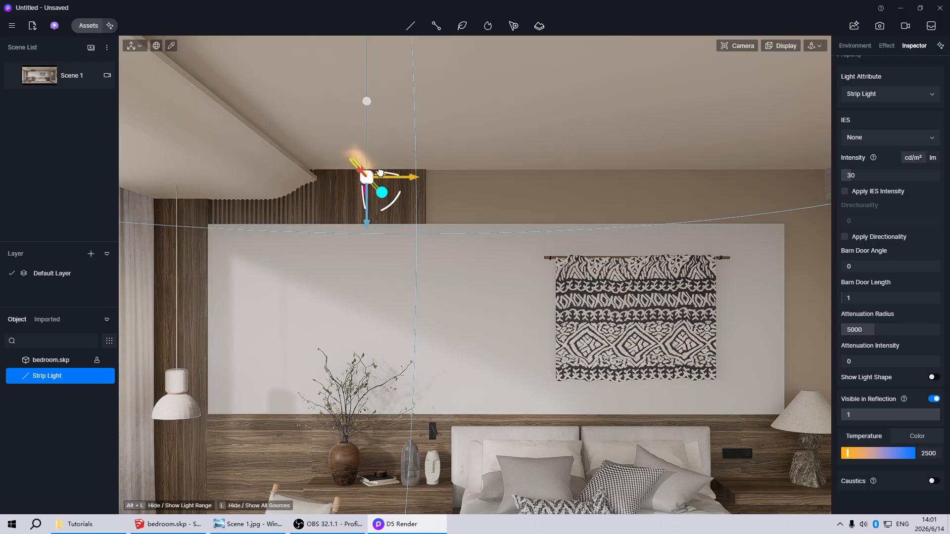
left_click_drag(391, 175, 347, 176)
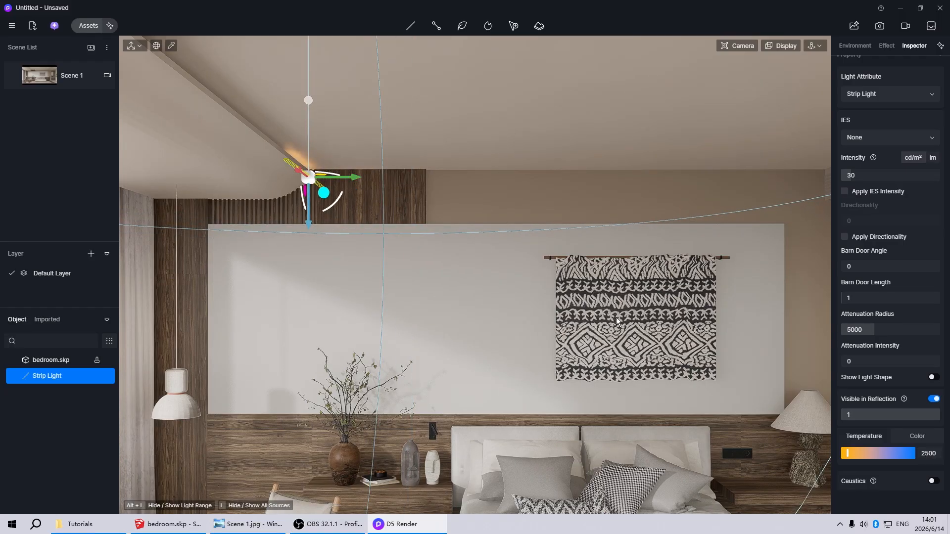
- Set the strip light's barn door length to 0
left_click(869, 298)
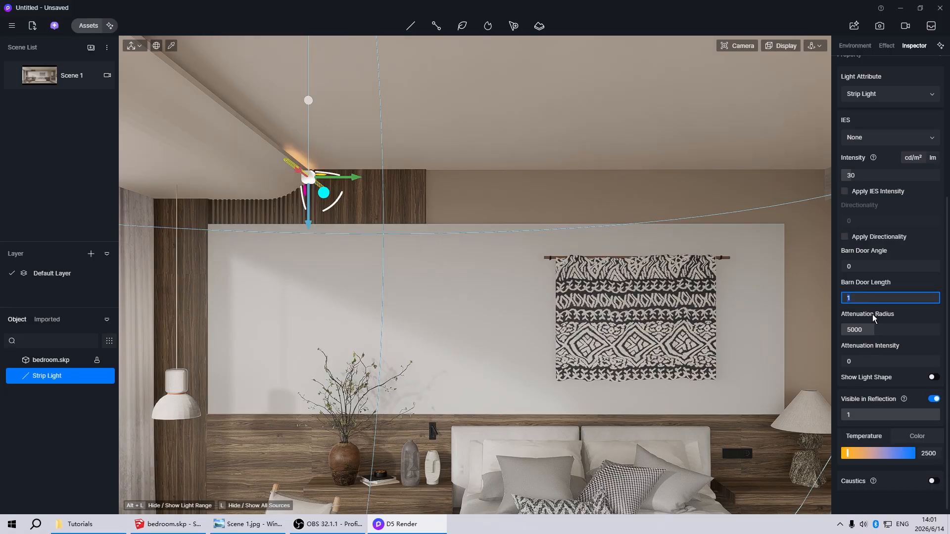
type("0")
key("Return")
- Center the strip light along the dropped ceiling's edge and stretch it to span the edge's full length
scroll(446, 305, "down", 4)
middle_click_drag(446, 305, 287, 226)
scroll(287, 214, "up", 3)
scroll(664, 254, "down", 3)
scroll(318, 195, "up", 3)
middle_click_drag(319, 198, 389, 227)
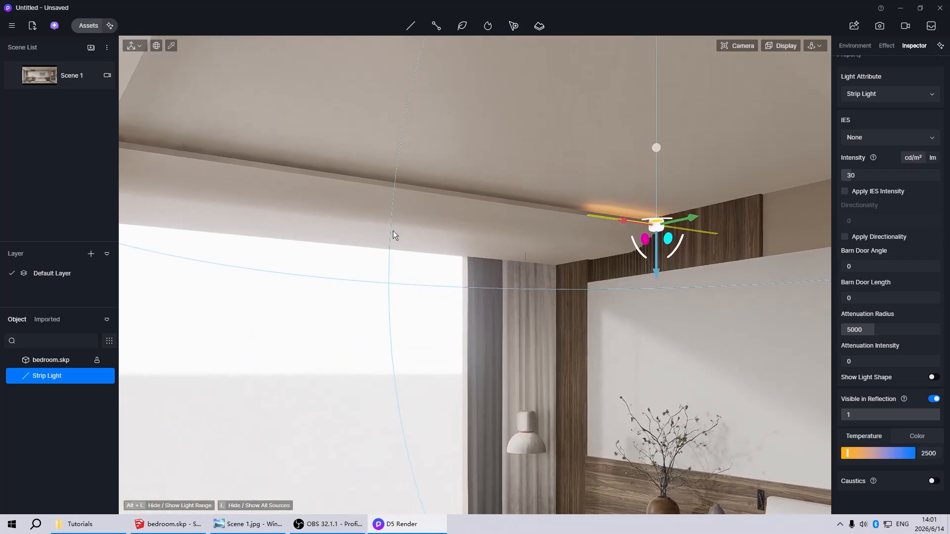
scroll(390, 227, "down", 1)
left_click_drag(590, 218, 390, 198)
key("r")
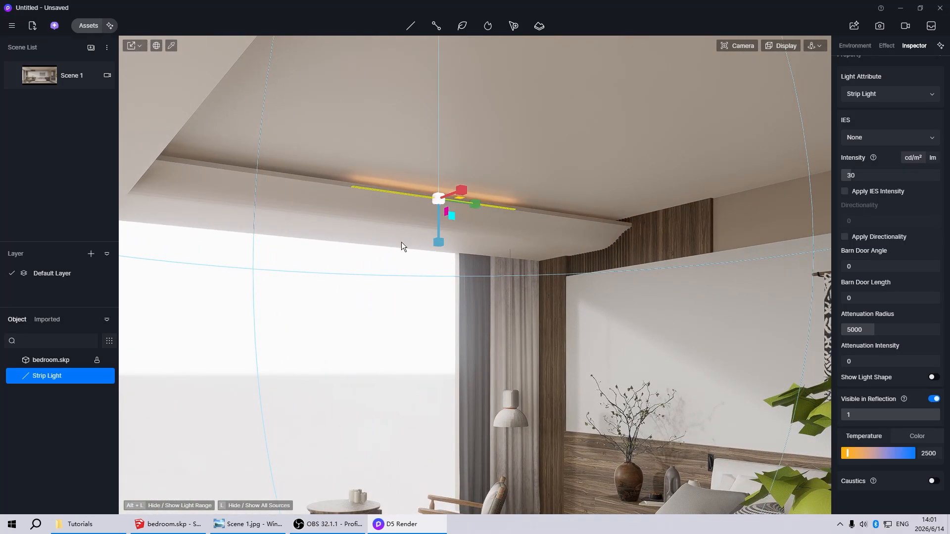
left_click_drag(476, 202, 736, 292)
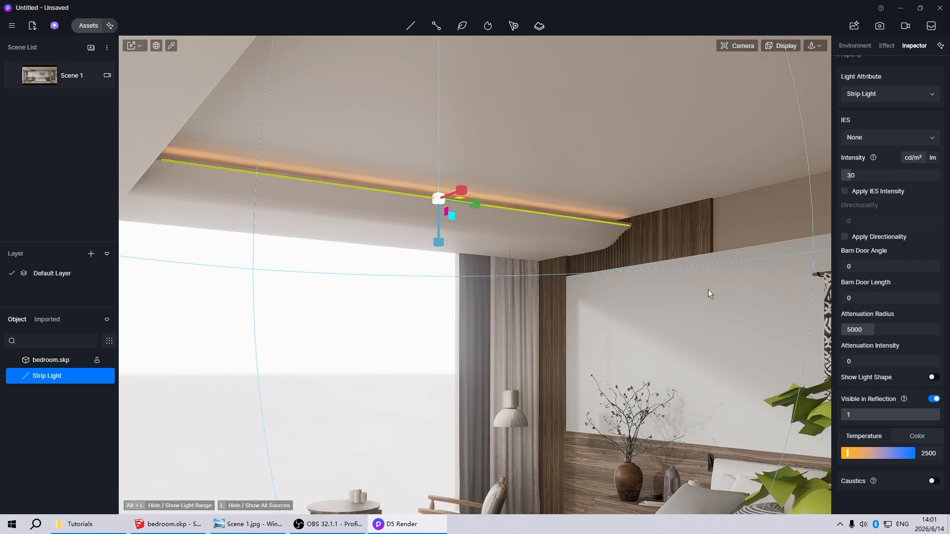
key("w")
- Return to the Scene 1 view and set the ceiling strip light's intensity to 10
left_click(72, 75)
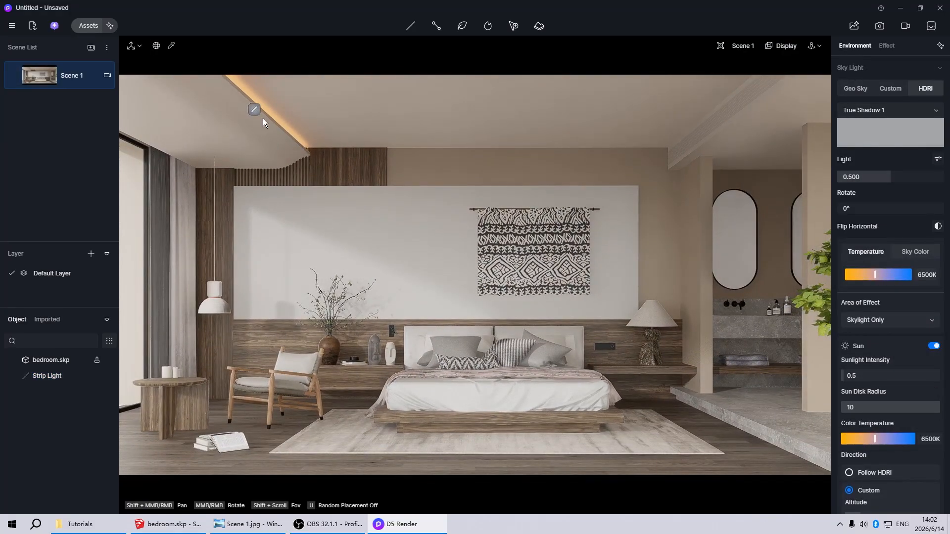
left_click(254, 109)
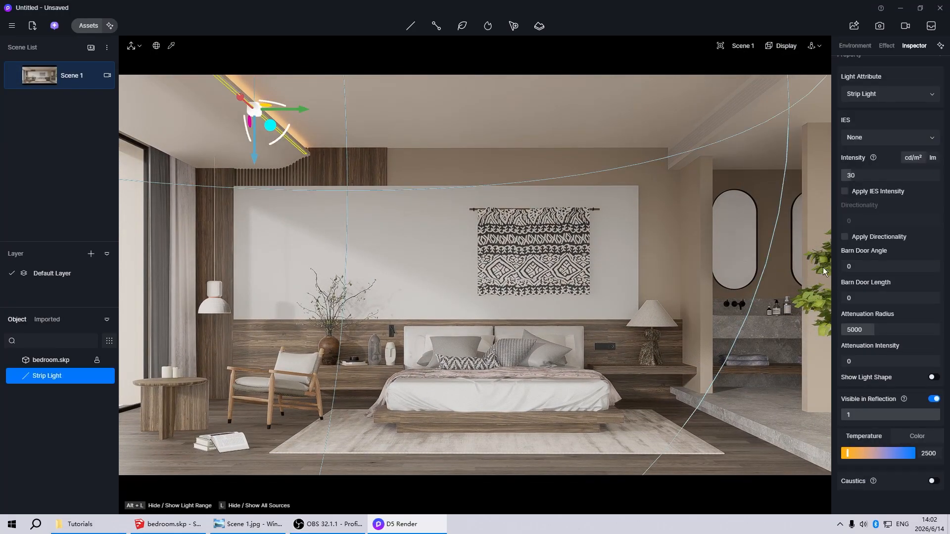
left_click(873, 176)
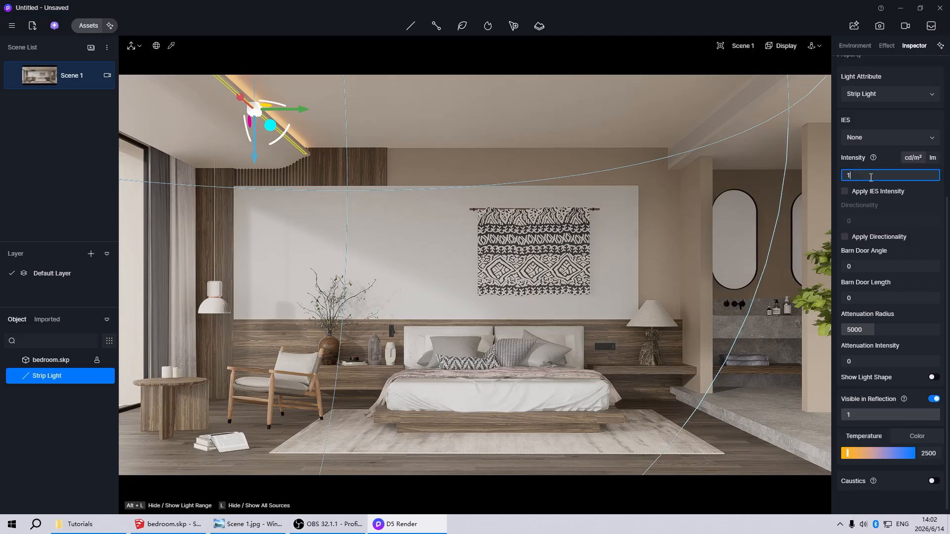
key("Return")
left_click(580, 242)
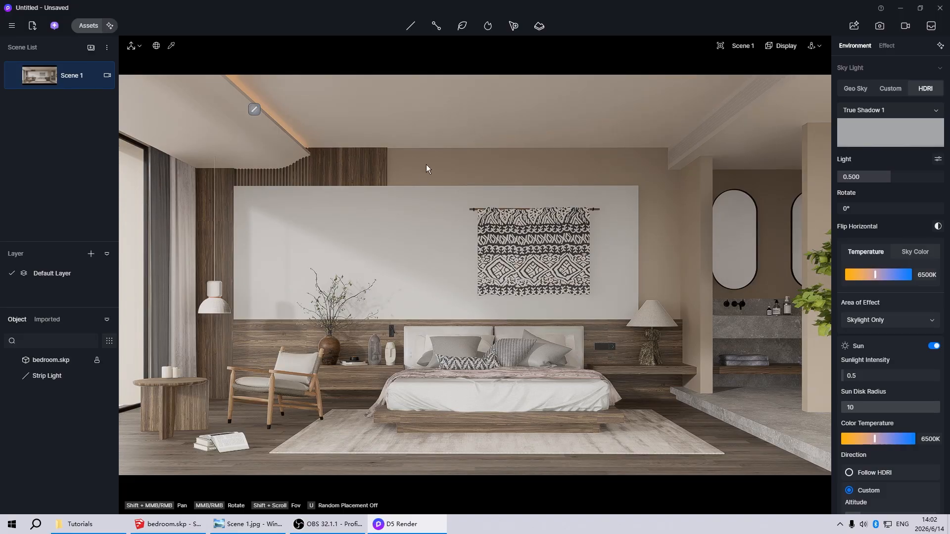
- Copy the ceiling strip light downward, rotate the copy parallel to the headboard wall, and move it back to that wall
left_click(256, 111)
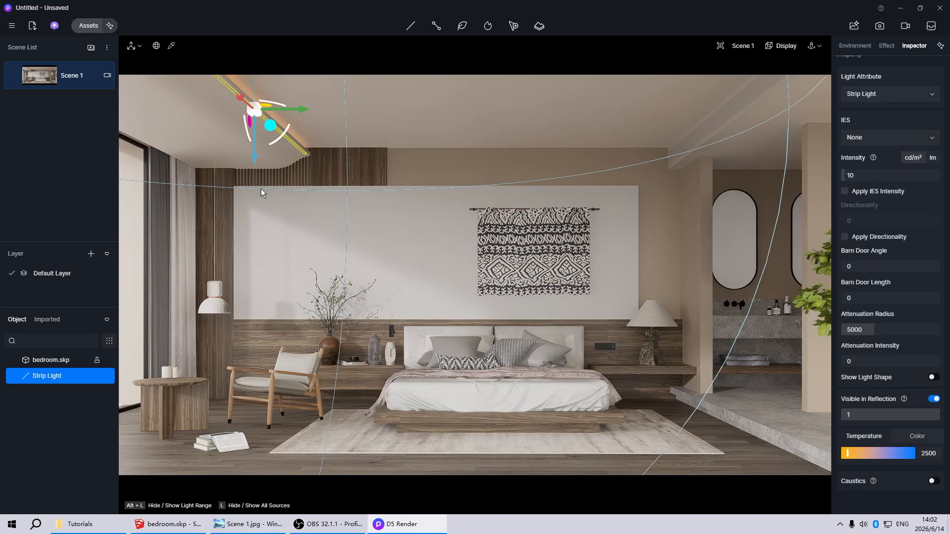
left_click_drag(255, 163, 282, 364, "alt")
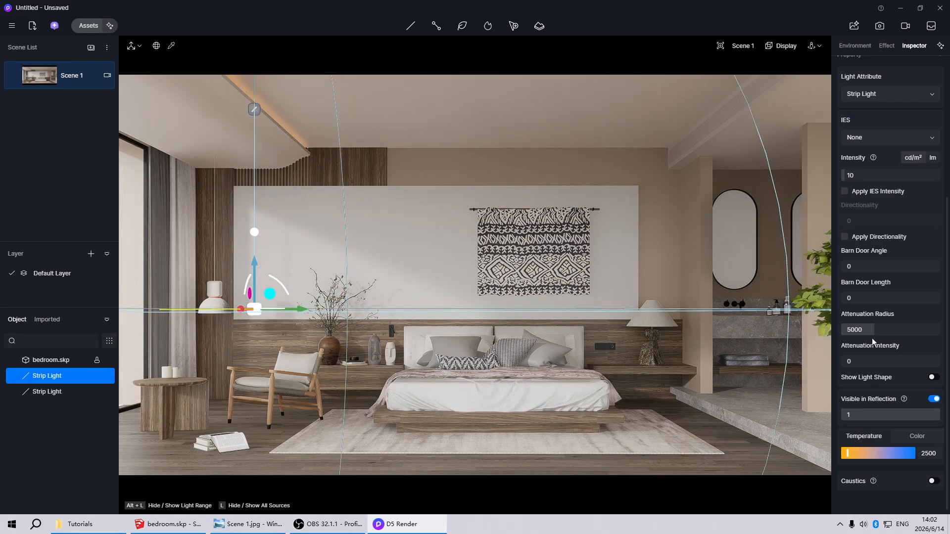
middle_click_drag(266, 308, 269, 314)
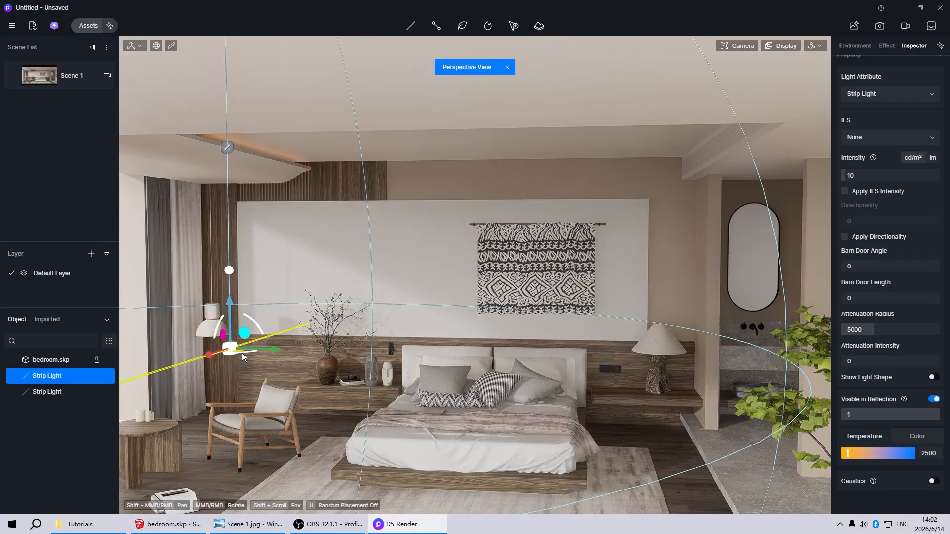
left_click_drag(245, 352, 188, 372)
scroll(192, 347, "up", 6)
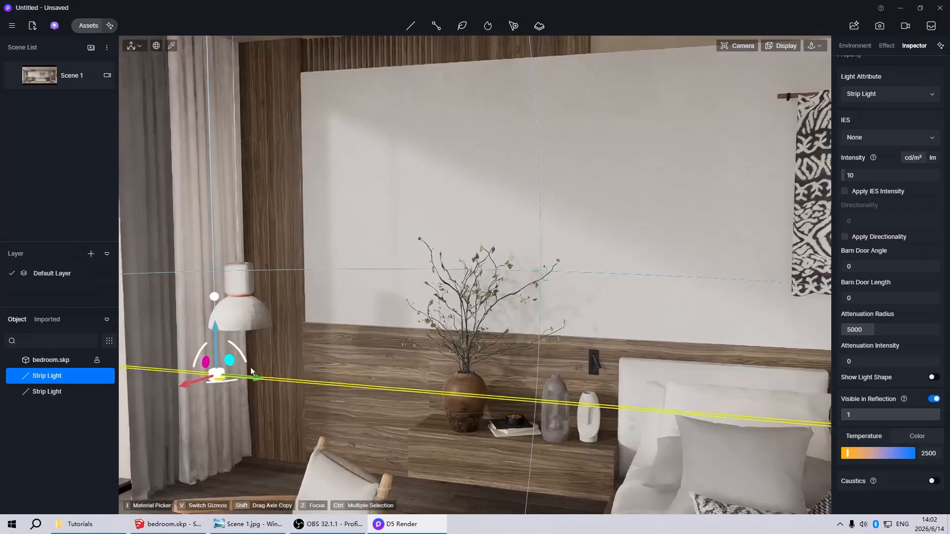
left_click_drag(193, 382, 409, 305)
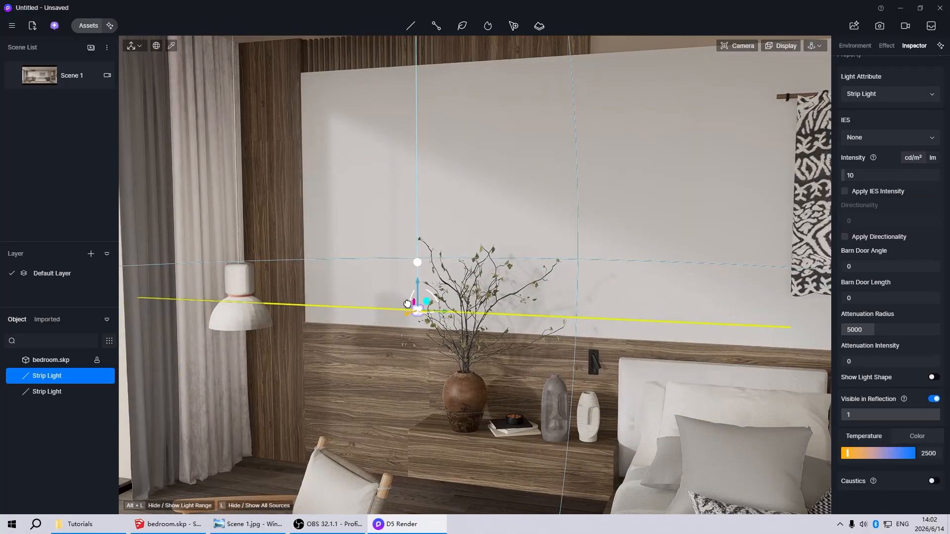
- Fine-position the copied strip light at the top edge of the wood headboard panel, close against the white wall
scroll(599, 310, "up", 3)
middle_click_drag(599, 310, 562, 312)
scroll(482, 285, "up", 5)
scroll(477, 288, "up", 3)
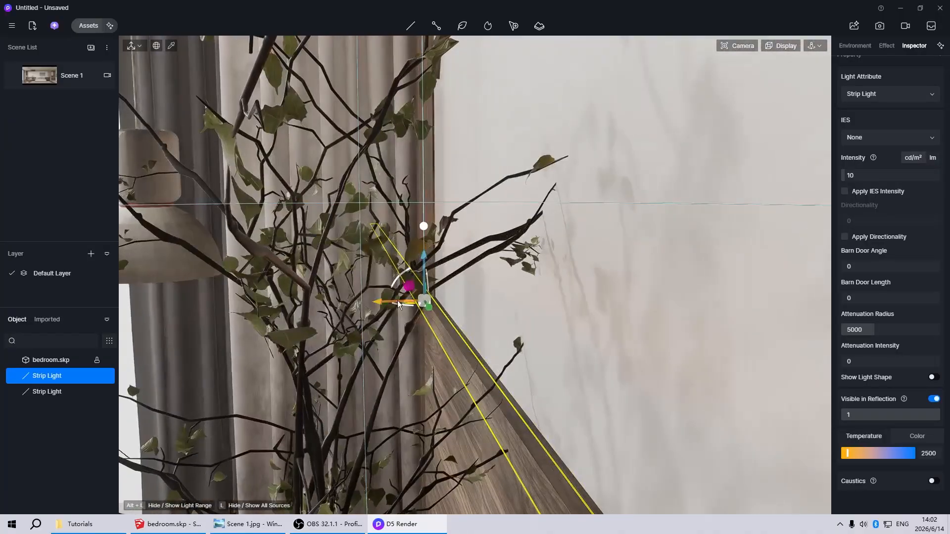
left_click_drag(408, 297, 427, 298)
left_click_drag(465, 256, 472, 308)
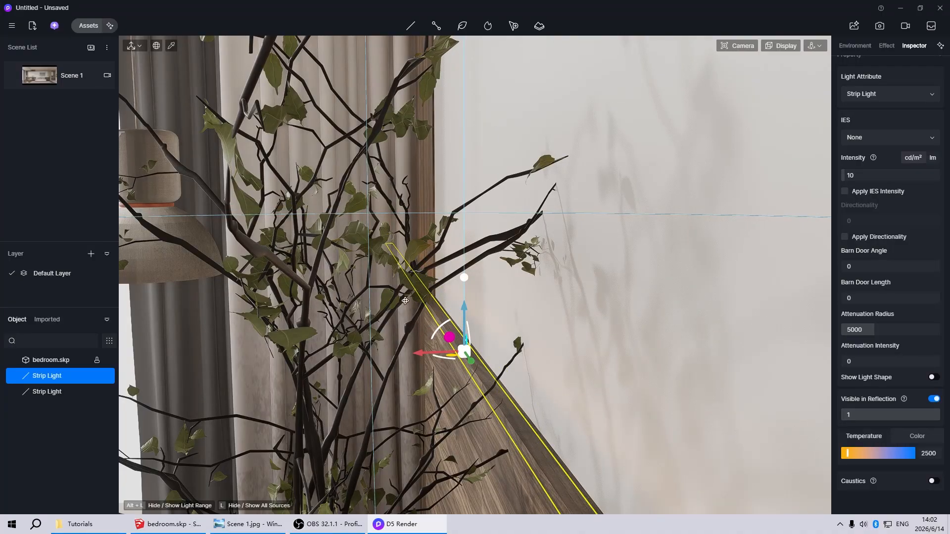
scroll(405, 300, "down", 10)
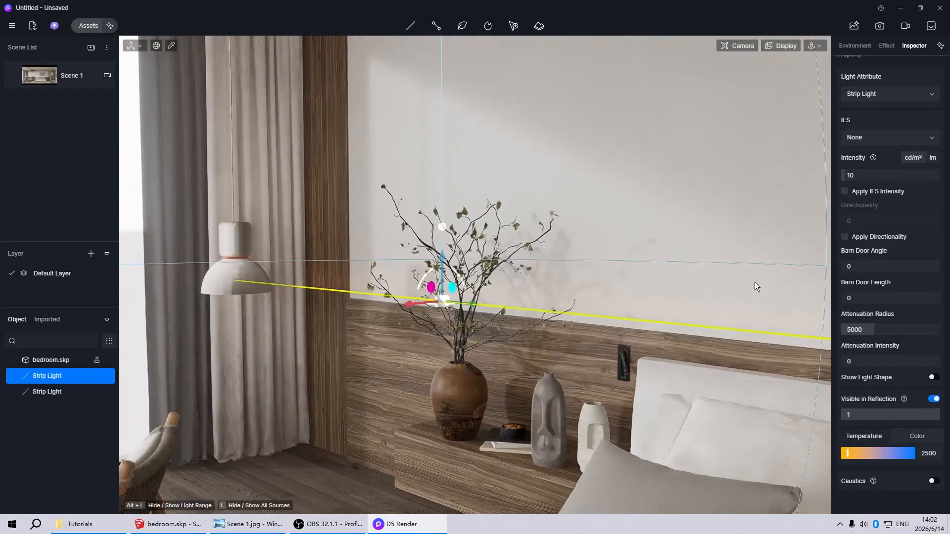
- Set the headboard strip light's intensity to 100
left_click(862, 174)
type("1")
key("Return")
scroll(229, 332, "down", 5)
right_click_drag(228, 332, 446, 323)
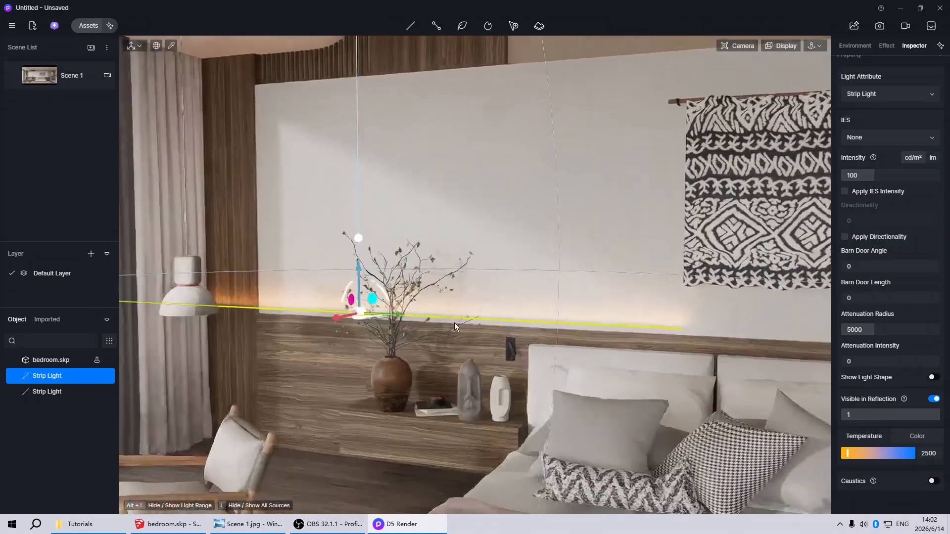
- Move the headboard strip light tight against the white wall, down onto the wood panel's top edge, and return to the Scene 1 view
left_click_drag(393, 313, 587, 338)
scroll(536, 349, "down", 4)
scroll(541, 342, "up", 5)
right_click_drag(543, 331, 491, 300)
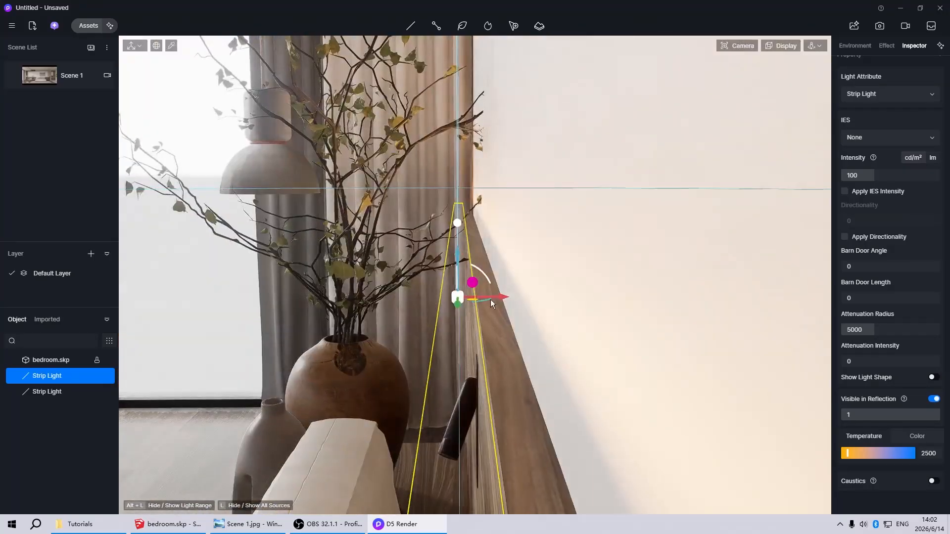
left_click_drag(491, 299, 545, 299)
left_click_drag(502, 256, 504, 298)
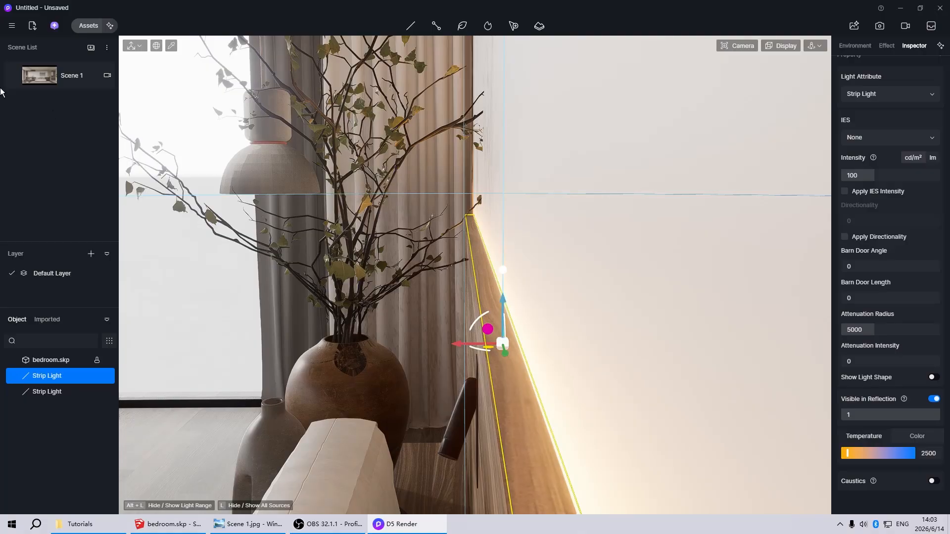
left_click(39, 75)
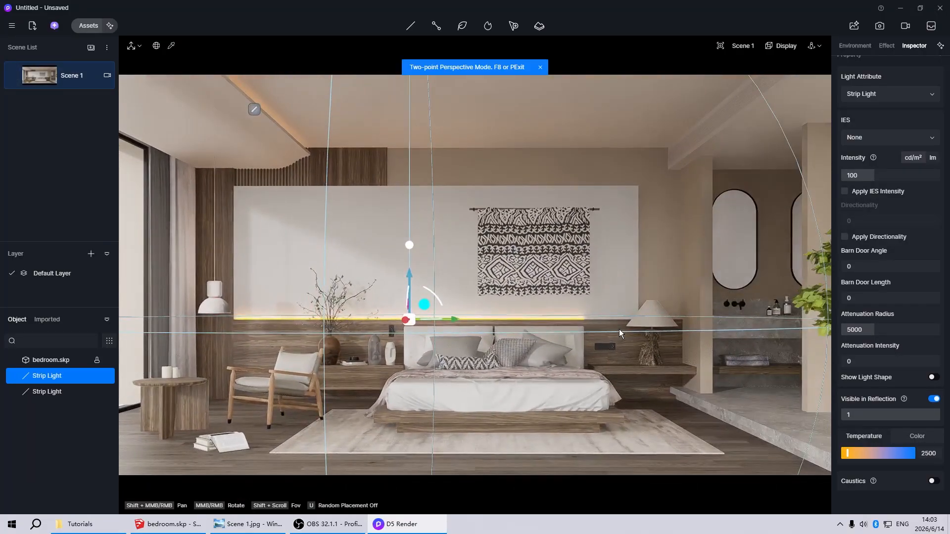
left_click(618, 328)
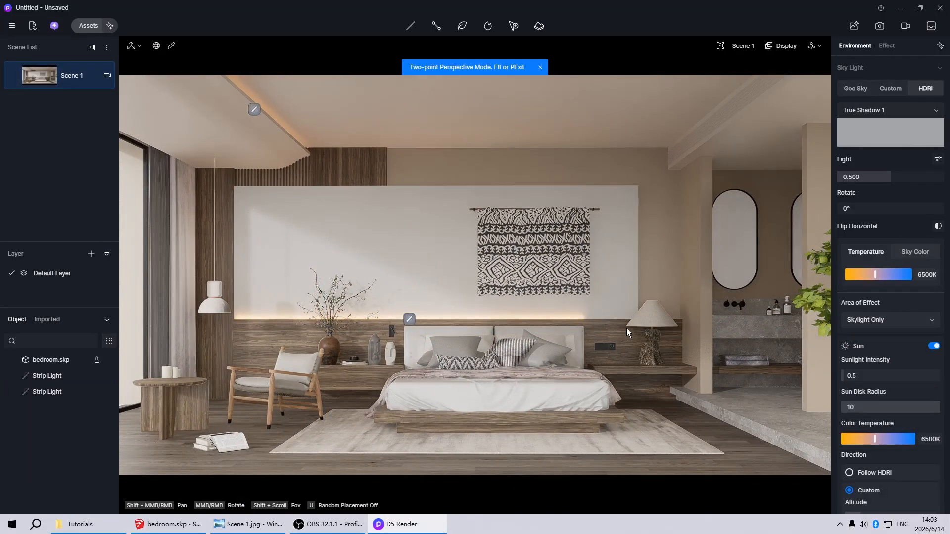
- Lengthen the headboard strip light and center it so it spans the full width of the wood headboard panel
left_click(407, 319)
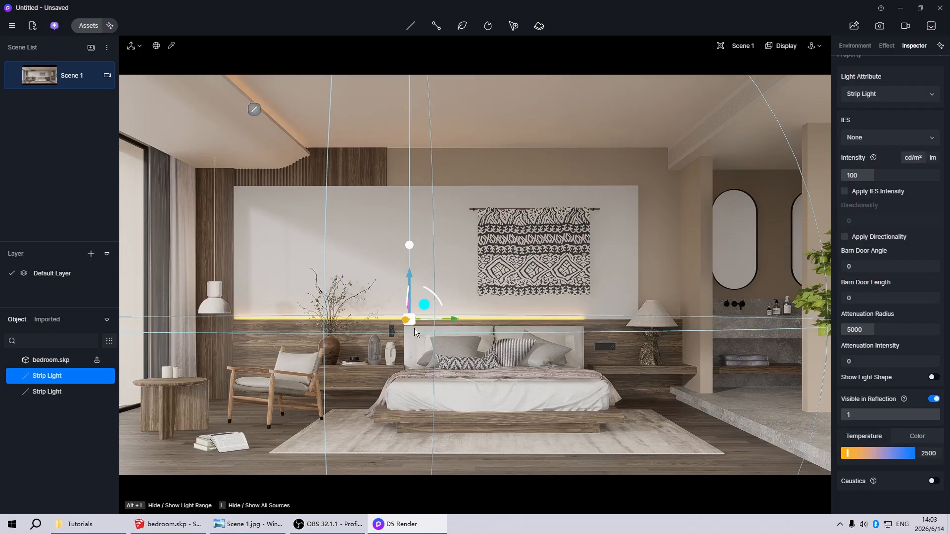
key("space")
left_click_drag(452, 319, 599, 328)
key("space")
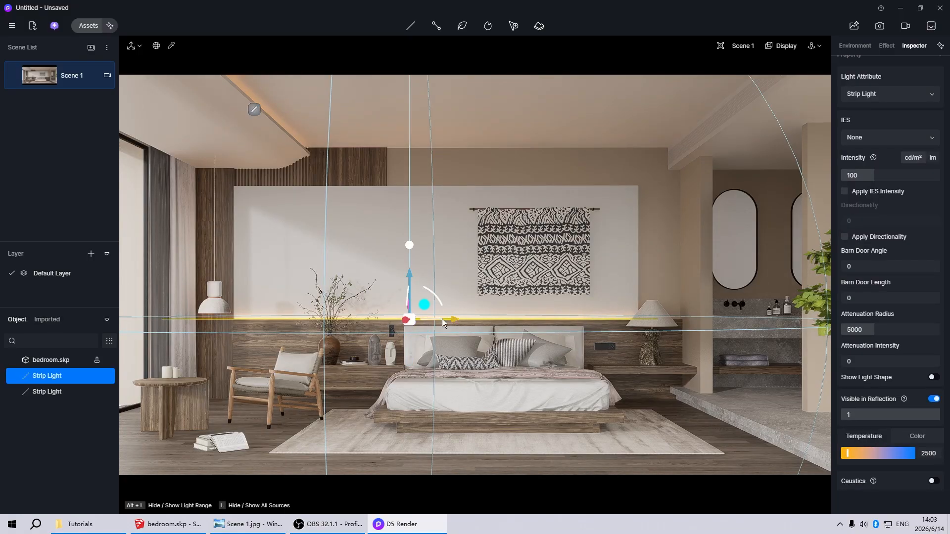
mouse_move(452, 320)
left_mouse_down()
mouse_move(489, 322)
mouse_move(462, 328)
left_mouse_up()
key("space")
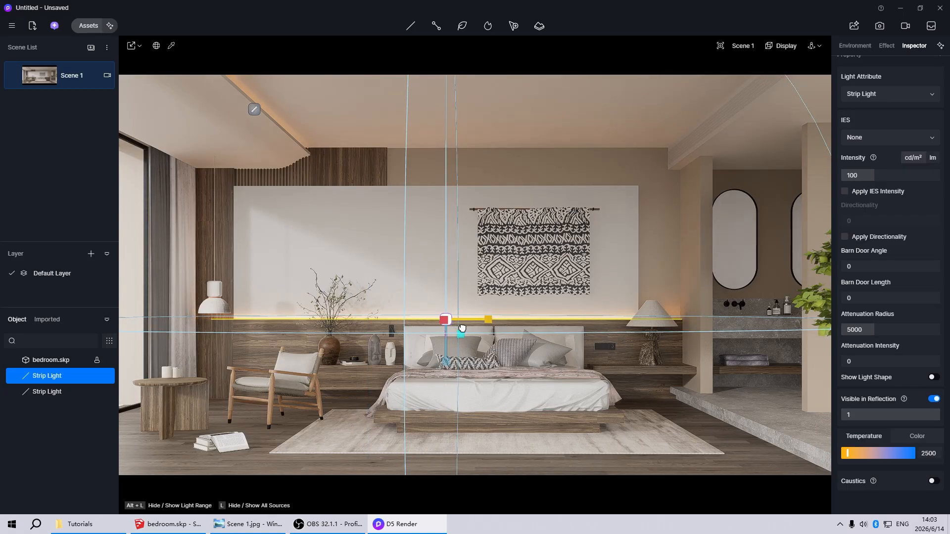
left_click(440, 354)
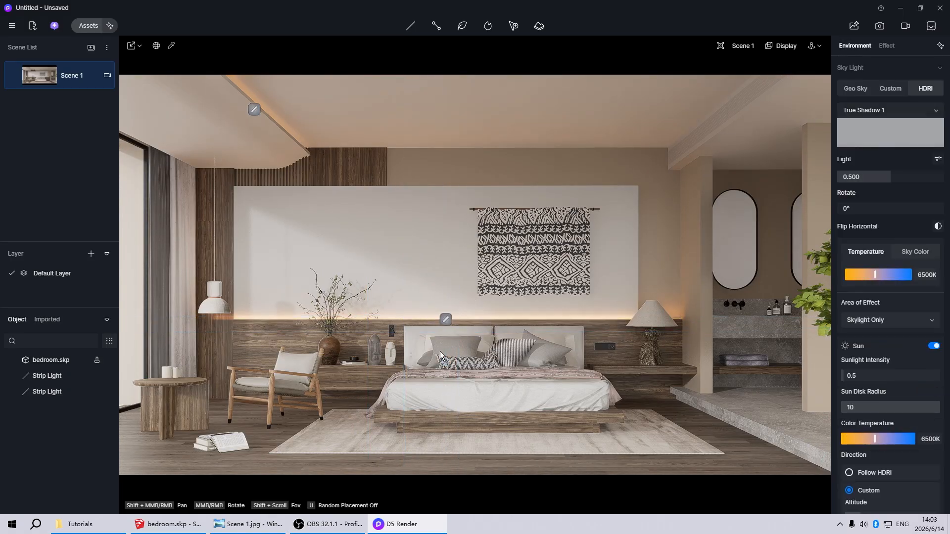
- Set the headboard strip light's attenuation radius to 2000
left_click(444, 320)
scroll(435, 319, "down", 5)
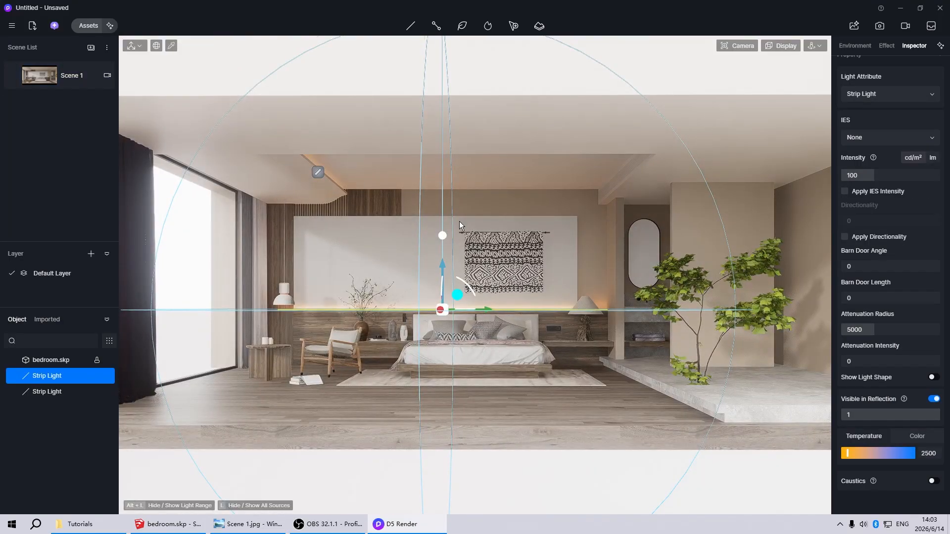
scroll(459, 221, "up", 3)
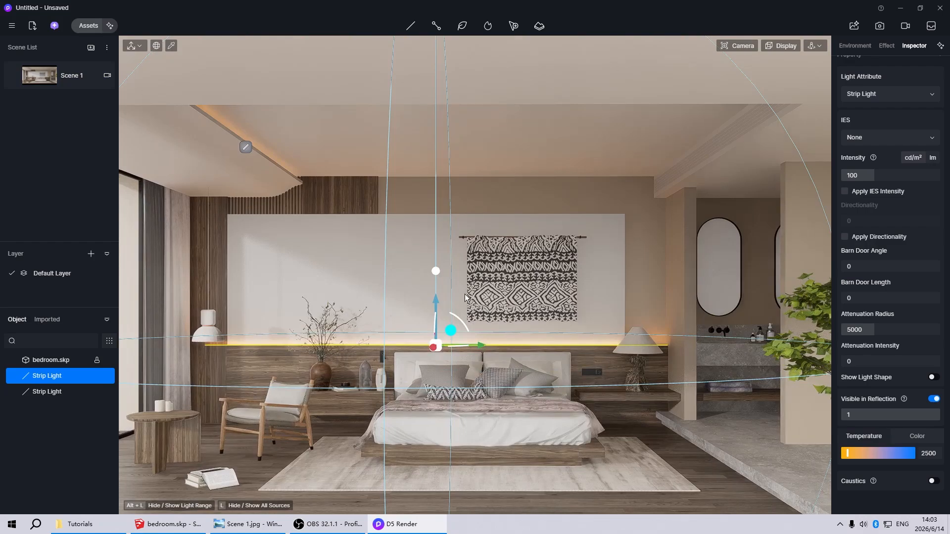
scroll(465, 297, "down", 3)
left_click_drag(873, 329, 852, 332)
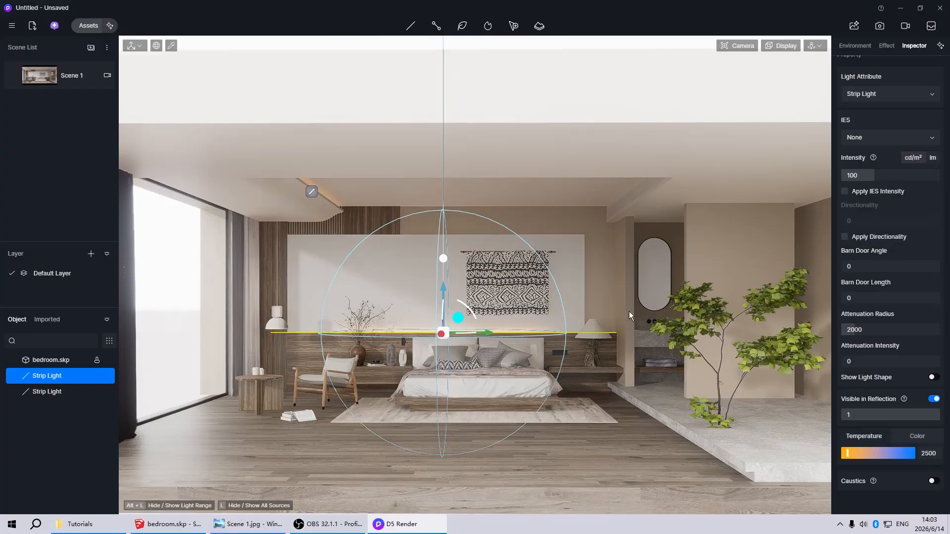
scroll(633, 317, "up", 4)
scroll(671, 378, "down", 2)
scroll(304, 319, "up", 3)
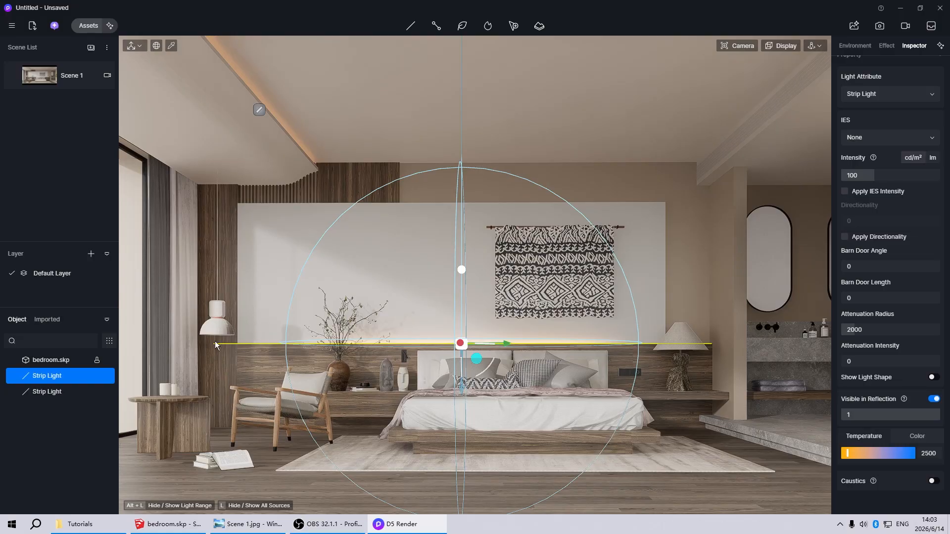
- Shorten the headboard strip light to about half the panel's width and cover both halves of the headboard using a copy
key("r")
left_click_drag(504, 344, 256, 370)
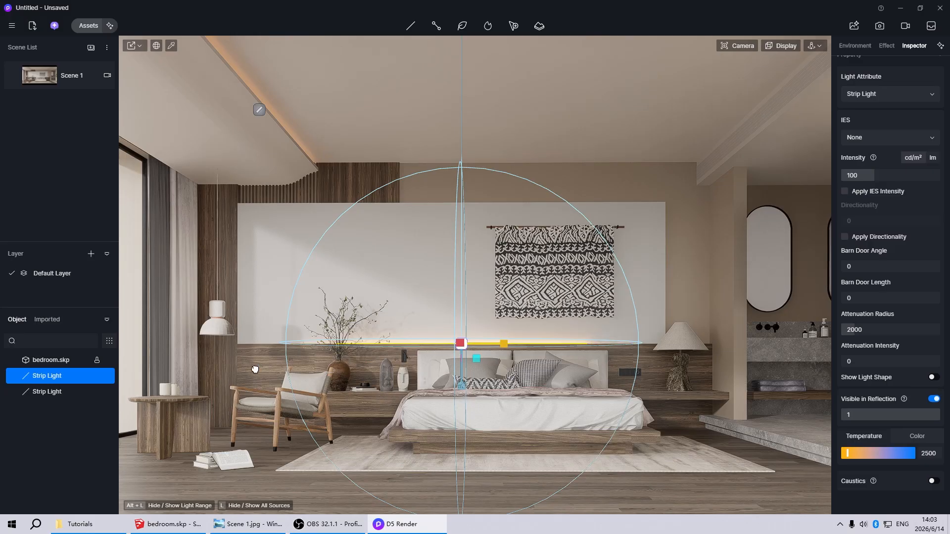
key("w")
left_click_drag(496, 350, 638, 350)
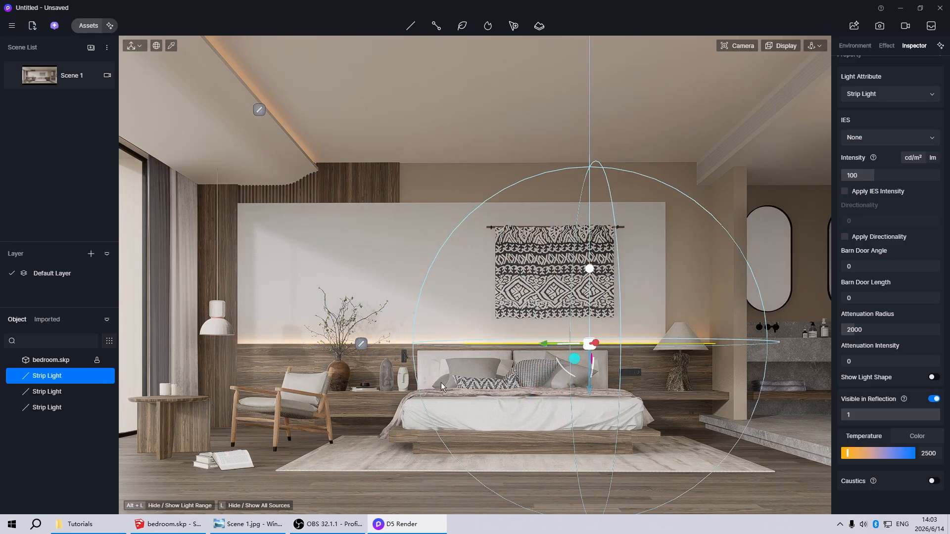
- Group the two headboard strip lights and return to the Scene 1 view
left_click(360, 345, "ctrl")
key("ctrl+g")
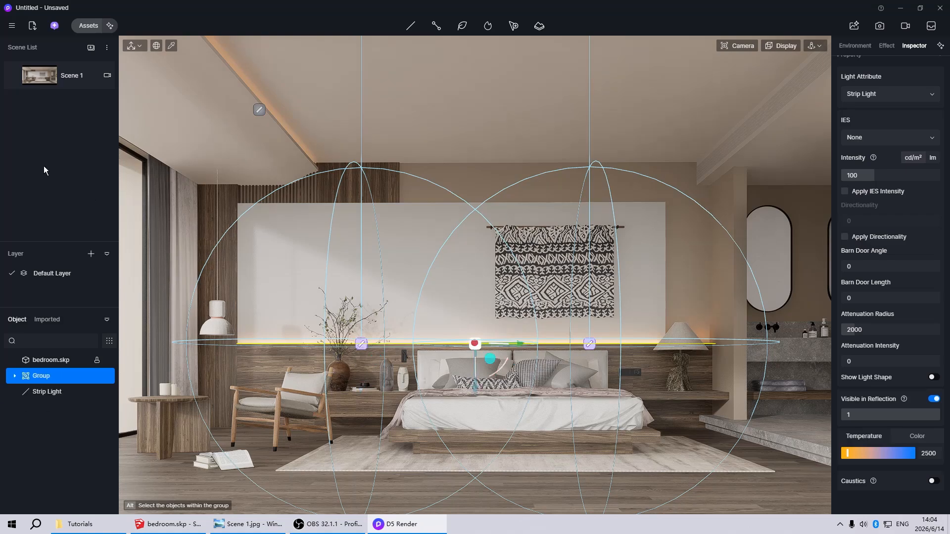
left_click(43, 75)
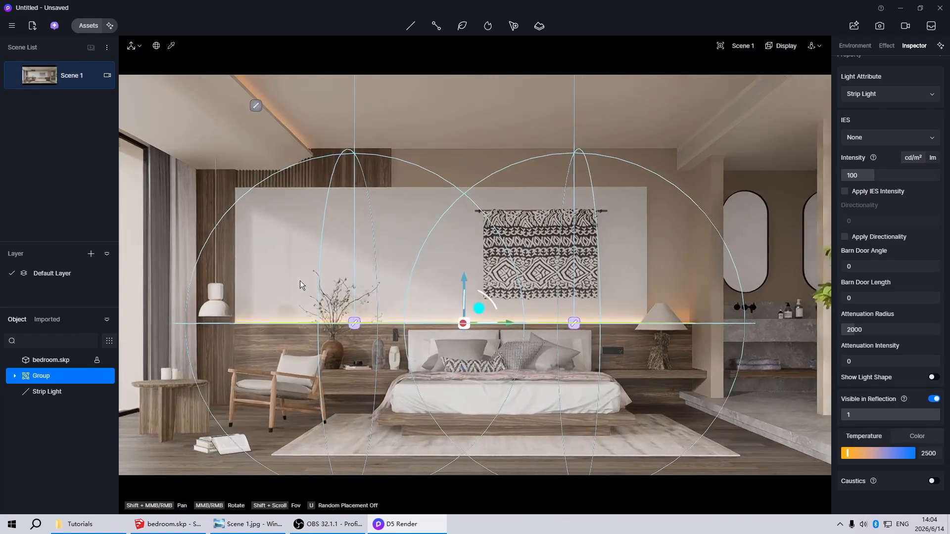
left_click(300, 280)
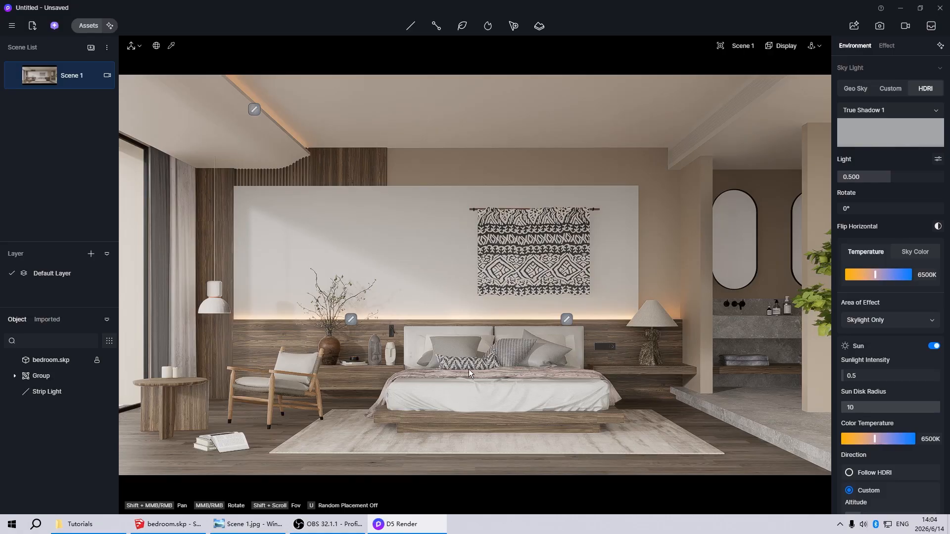
- Place a spotlight over the bed, raise it to a height of about 1820, and set its color temperature to 4000
mouse_move(411, 28)
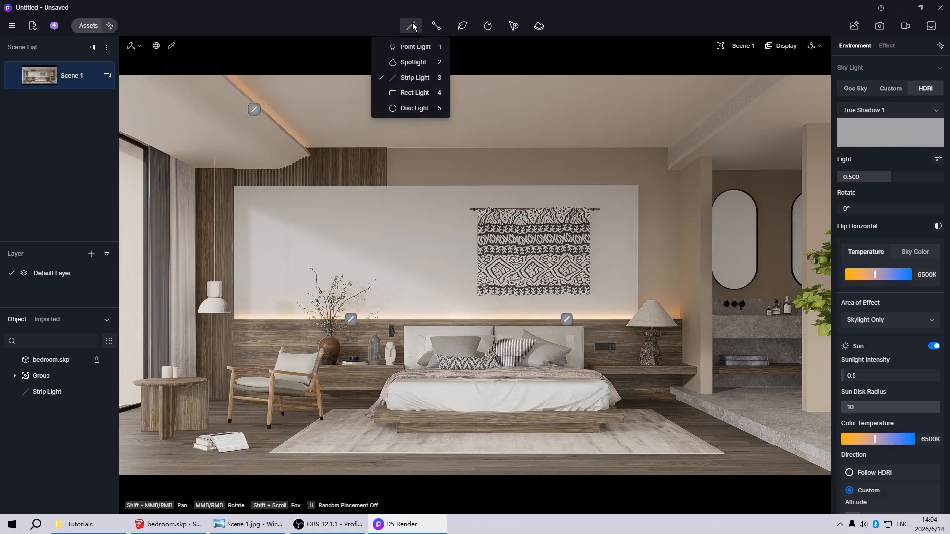
left_click(405, 62)
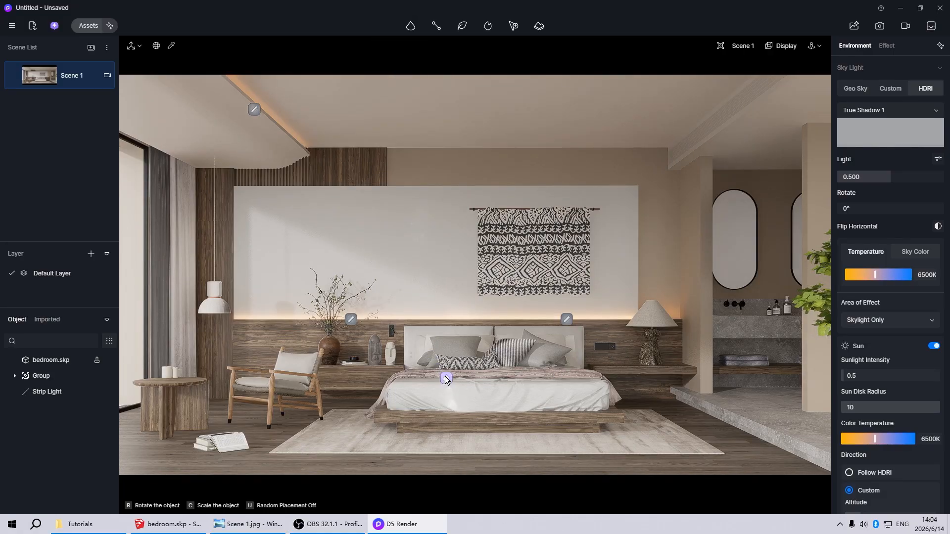
left_click(447, 372)
left_click_drag(446, 336, 471, 185)
left_click(928, 447)
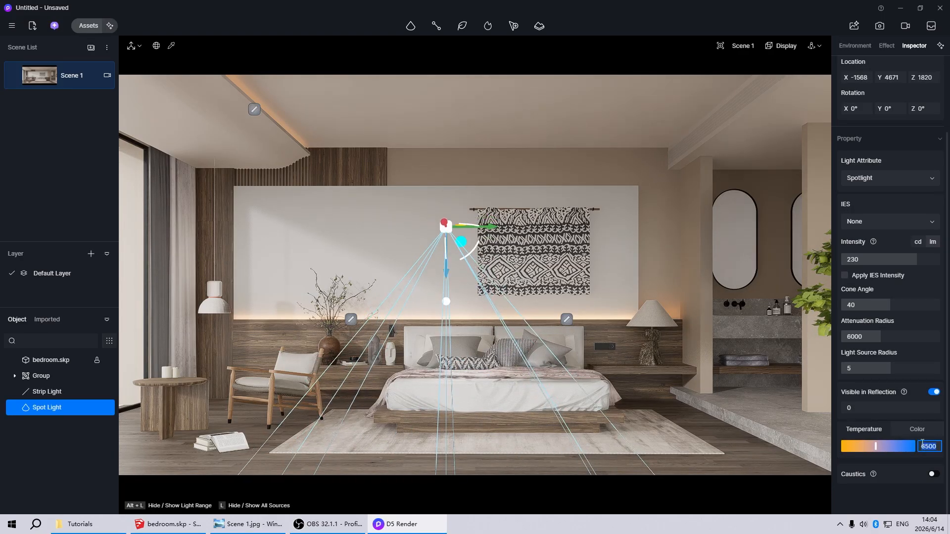
type("4000")
key("Return")
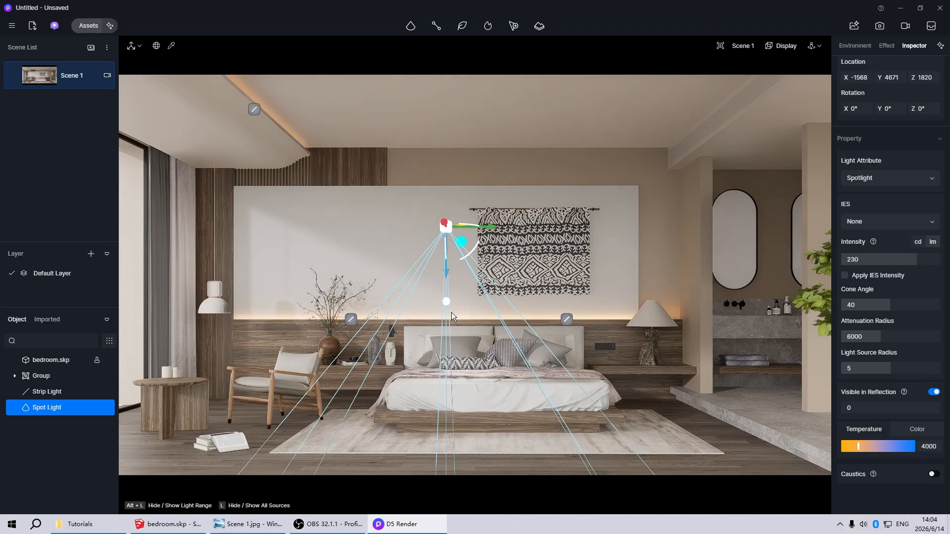
- Switch to a wireframe top view and move the spotlight to the foot of the bed over the rug
left_click(739, 47)
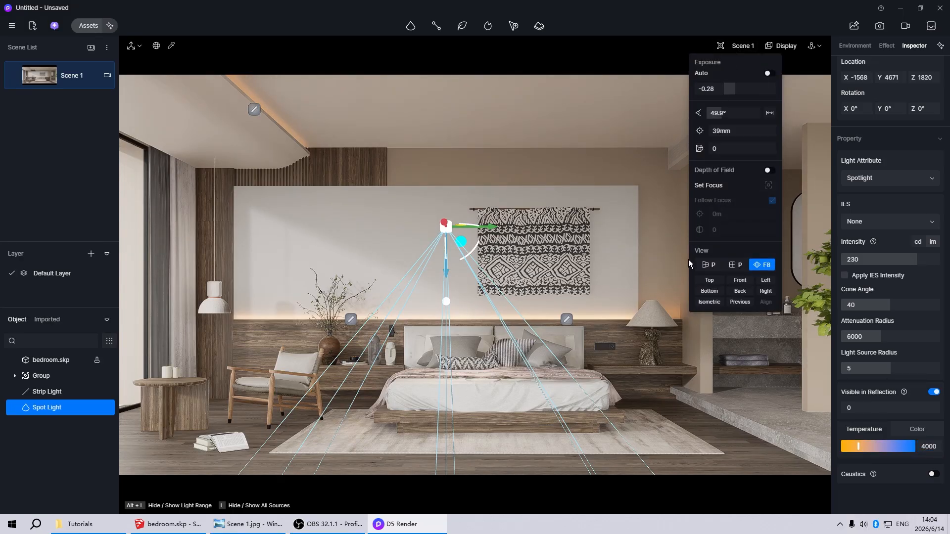
left_click(704, 286)
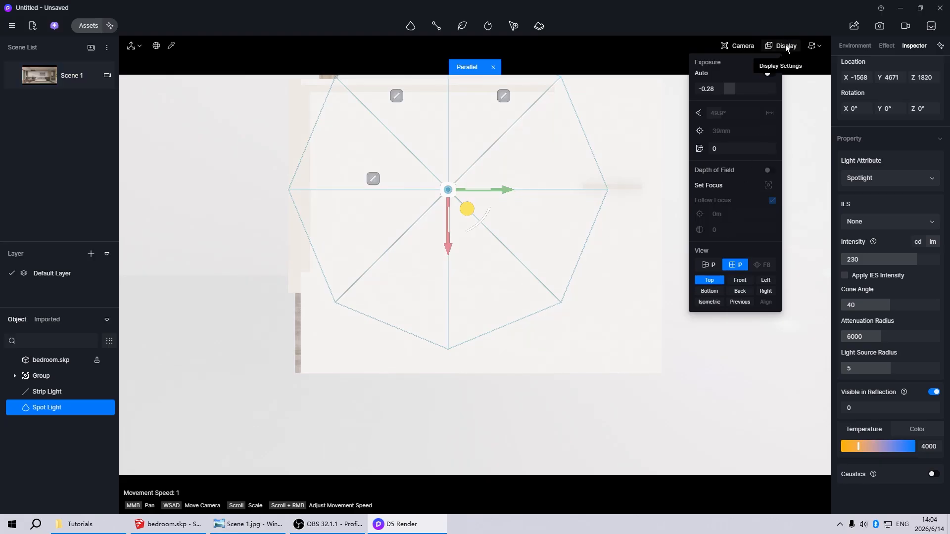
left_click(782, 46)
left_click(770, 114)
scroll(457, 128, "up", 3)
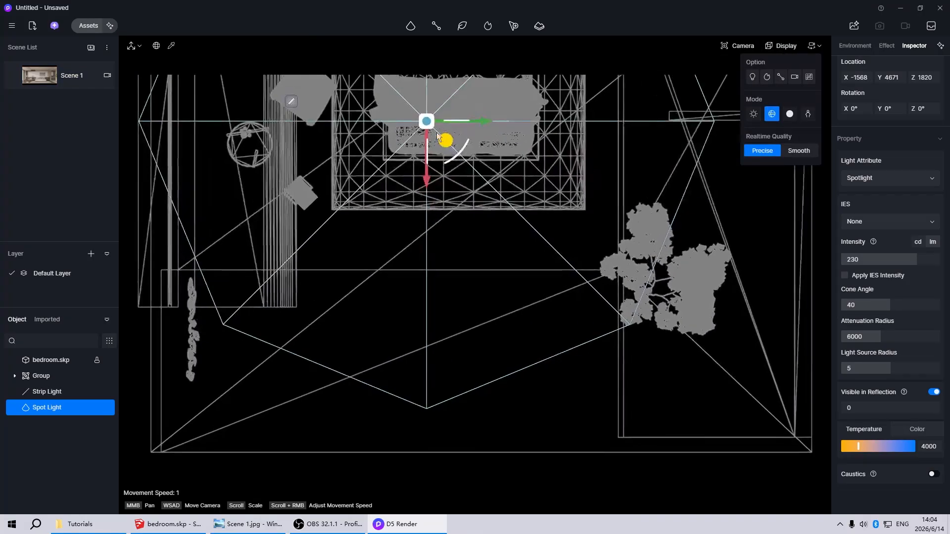
left_click_drag(474, 285, 449, 354)
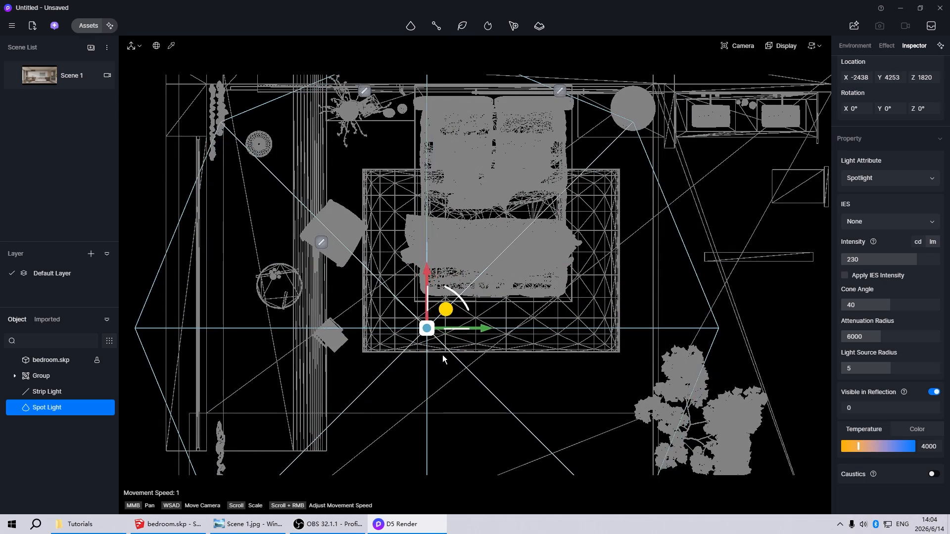
- Copy the spotlight twice and position the copies side by side above the pillow end of the bed
left_click_drag(440, 320, 475, 128)
key("ctrl+c")
key("ctrl+v")
left_click_drag(474, 166, 554, 162)
key("ctrl+v")
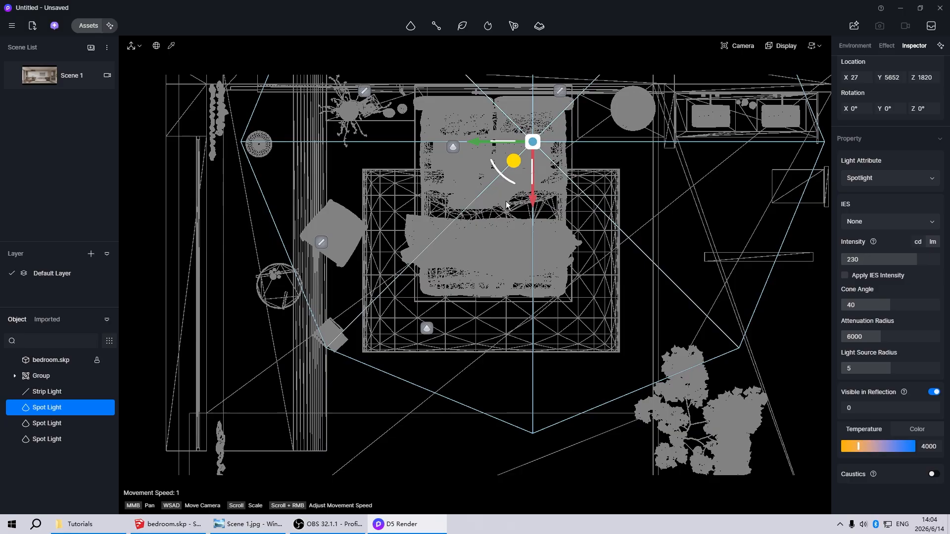
left_click(453, 148)
left_click_drag(476, 163, 513, 144)
left_click(533, 143)
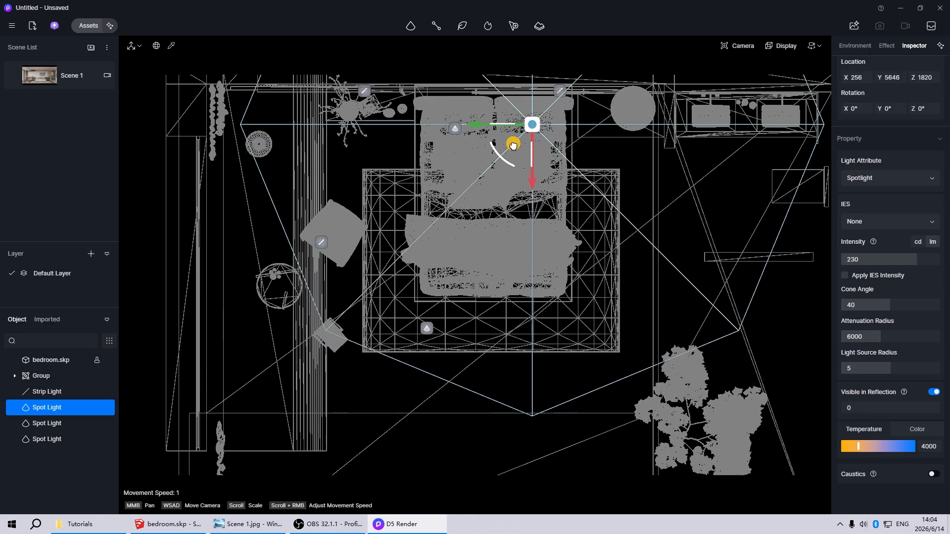
- Group the three spotlights over the bed and return to the Scene 1 view
left_click(455, 130, "ctrl")
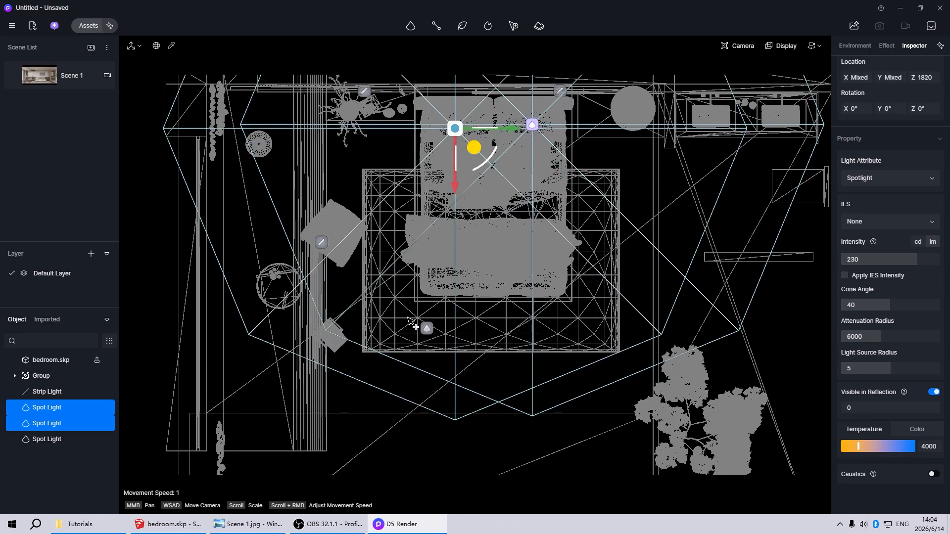
left_click(427, 331, "ctrl")
key("ctrl+g")
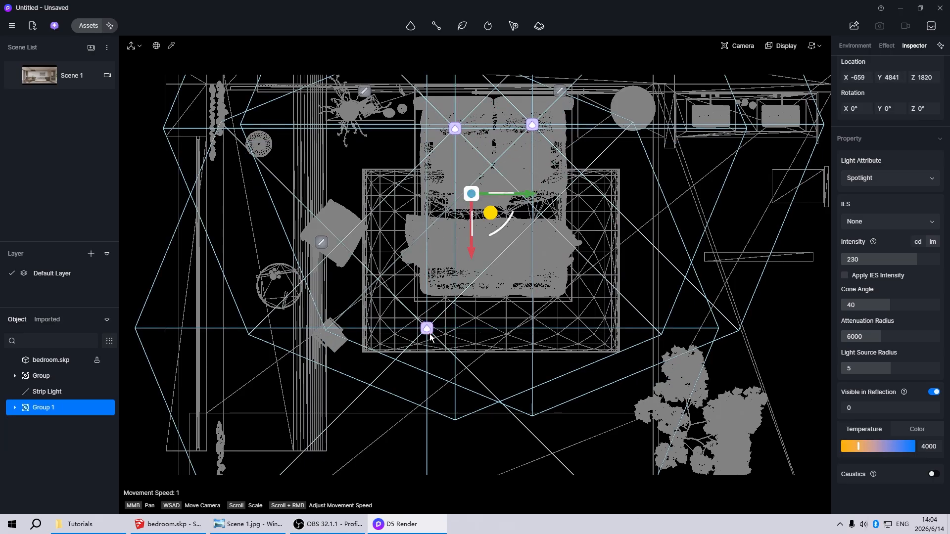
left_click(36, 83)
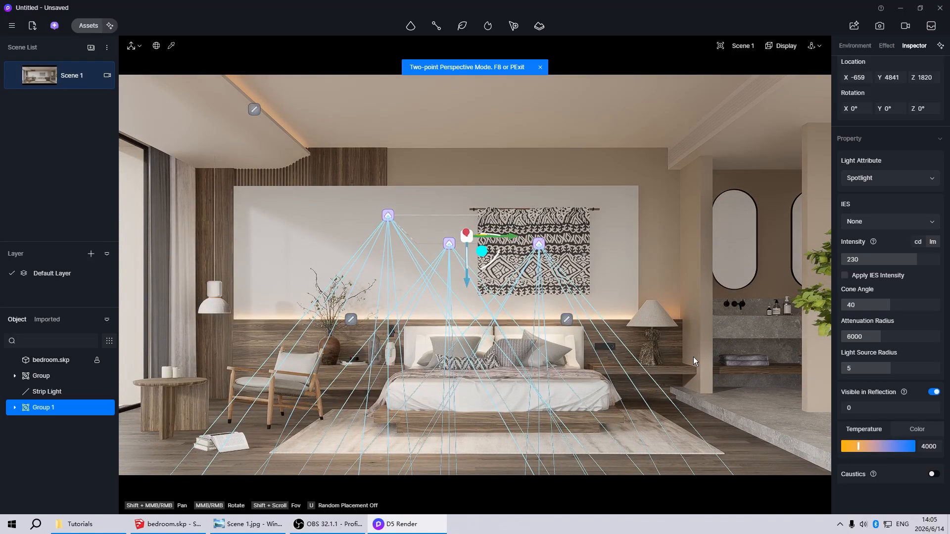
- Set the spotlight group's intensity to 50 lm and deselect it
left_click(889, 260)
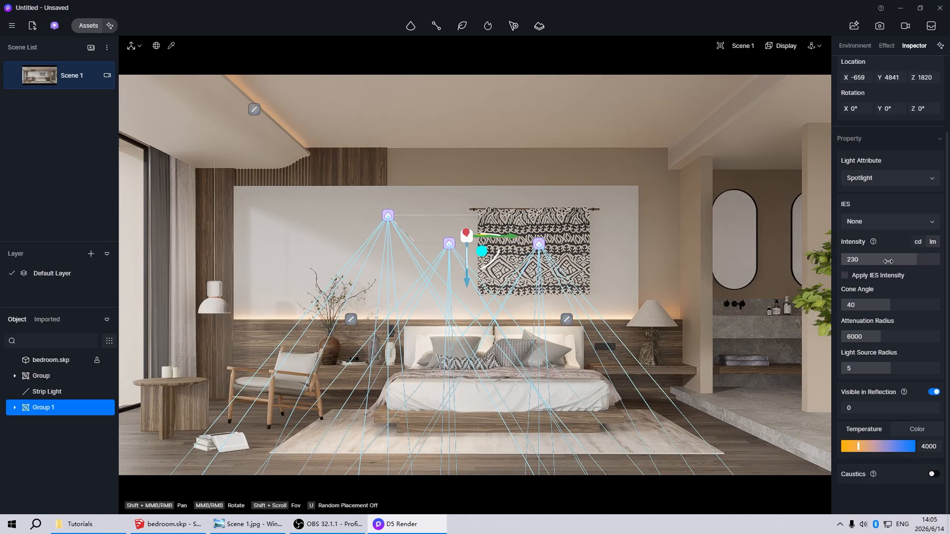
type("100")
key("Return")
left_click(889, 260)
type("50")
key("Return")
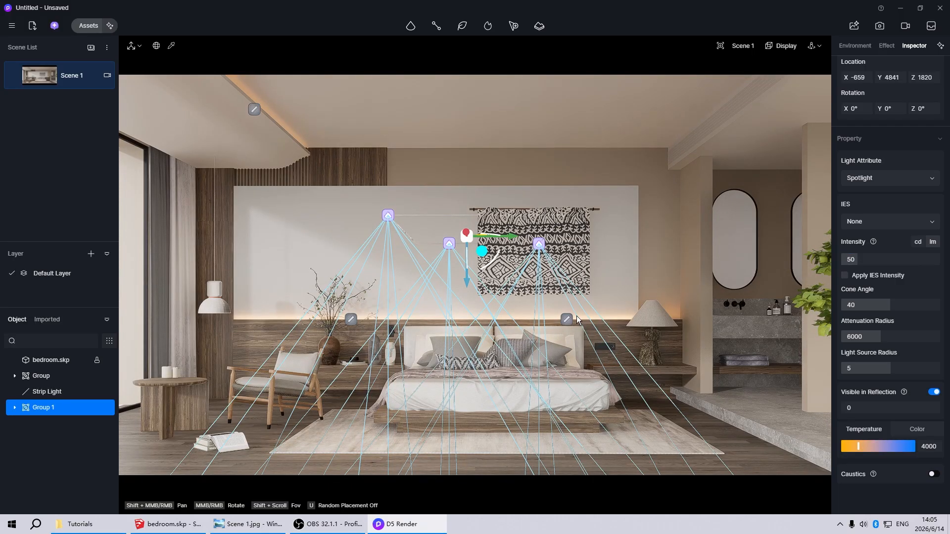
left_click(577, 319)
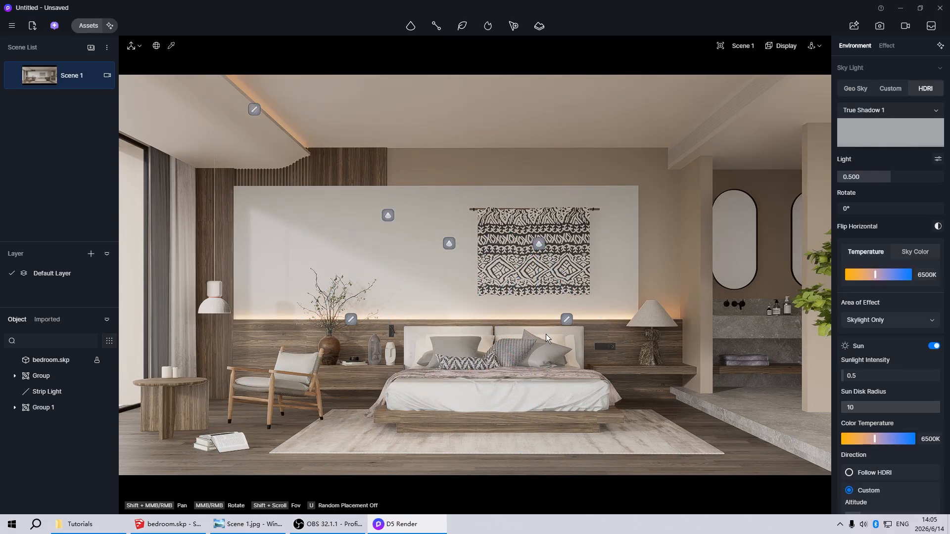
- Place a point light at the bedside table lamp beside the bathroom opening and raise it into the lampshade
mouse_move(411, 26)
left_click(410, 45)
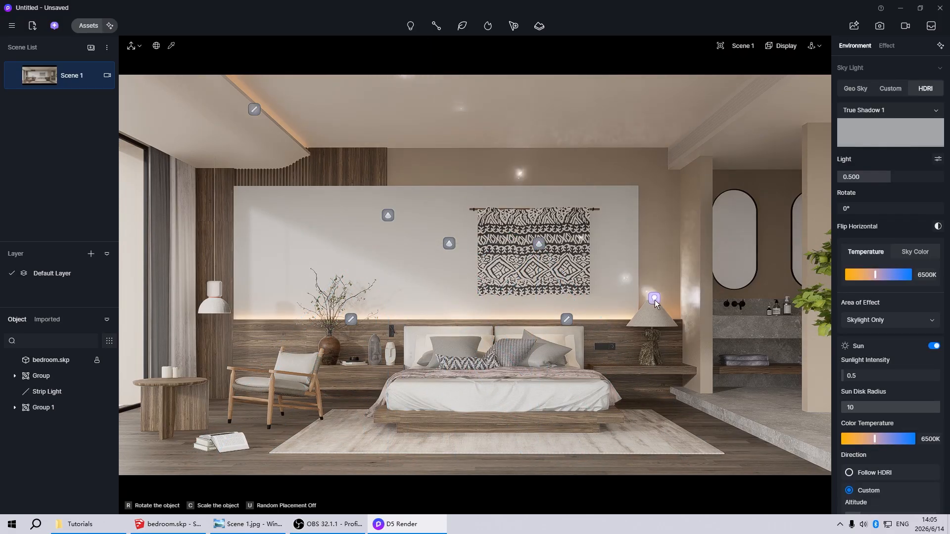
left_click(652, 358)
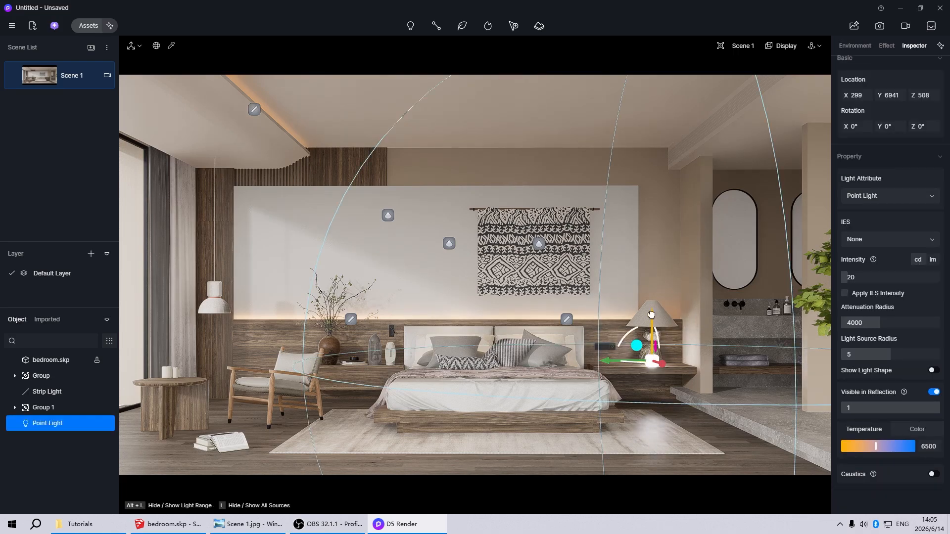
left_click_drag(651, 320, 651, 277)
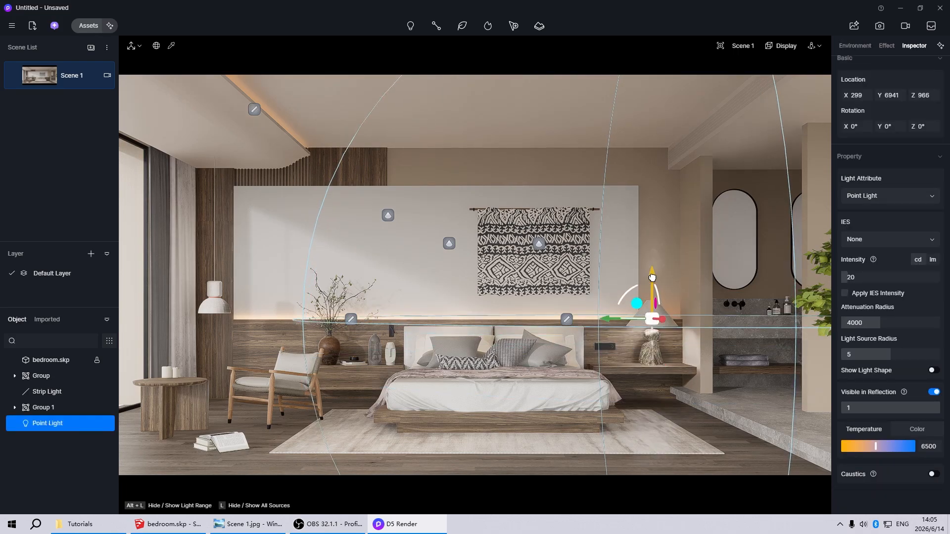
- Set the table lamp point light's color temperature to 3000
left_click(930, 448)
type("3000")
key("Return")
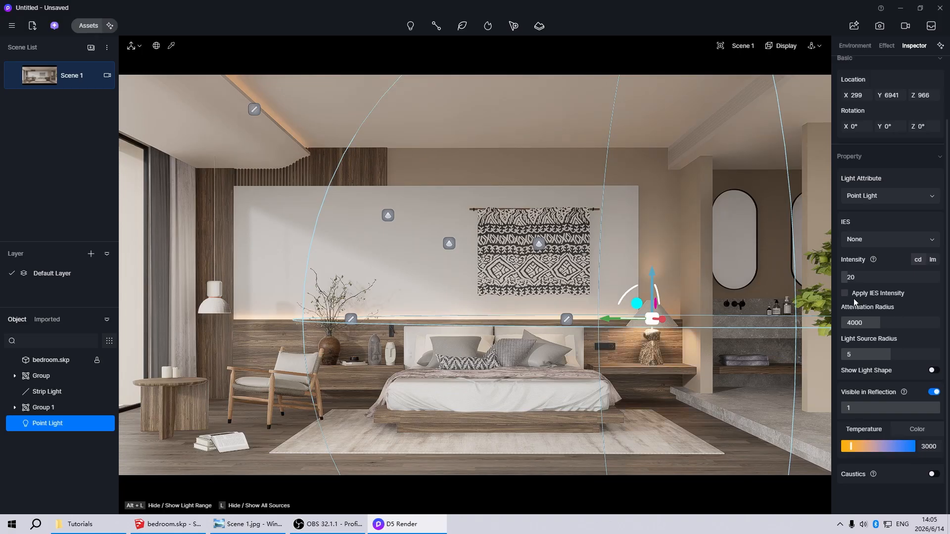
- Center the point light inside the table lamp's shade and return to the Scene 1 view
left_click_drag(653, 278, 653, 276)
scroll(707, 343, "up", 10)
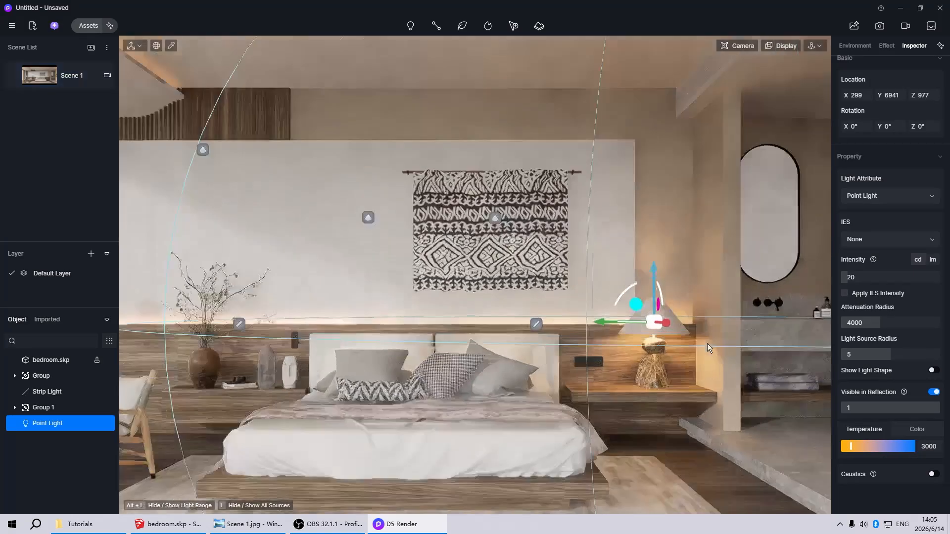
middle_click_drag(579, 311, 632, 331)
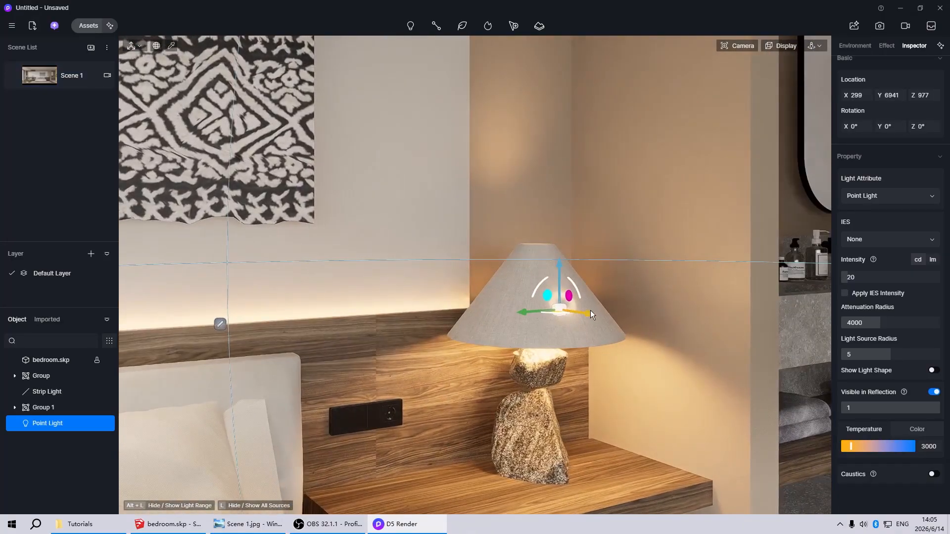
left_click_drag(590, 317, 566, 311)
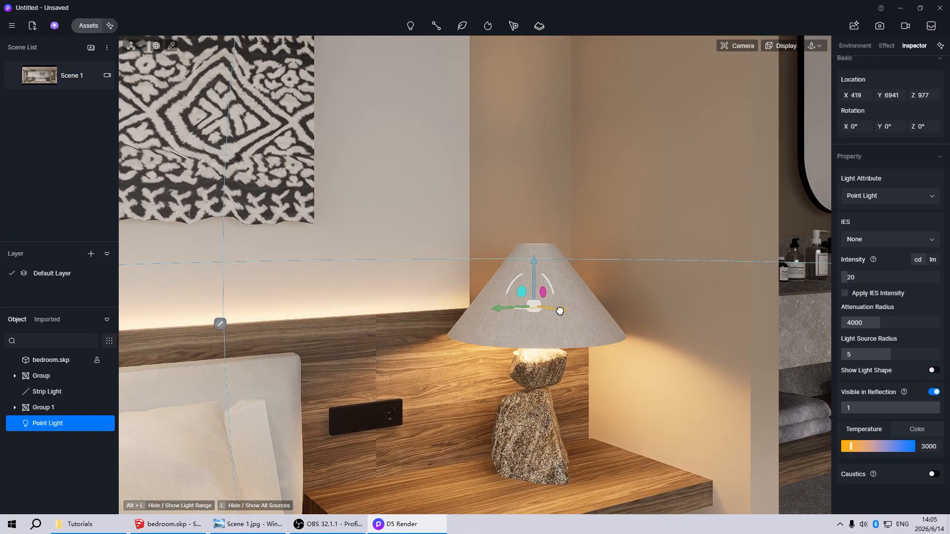
left_click_drag(501, 308, 499, 309)
left_click(34, 74)
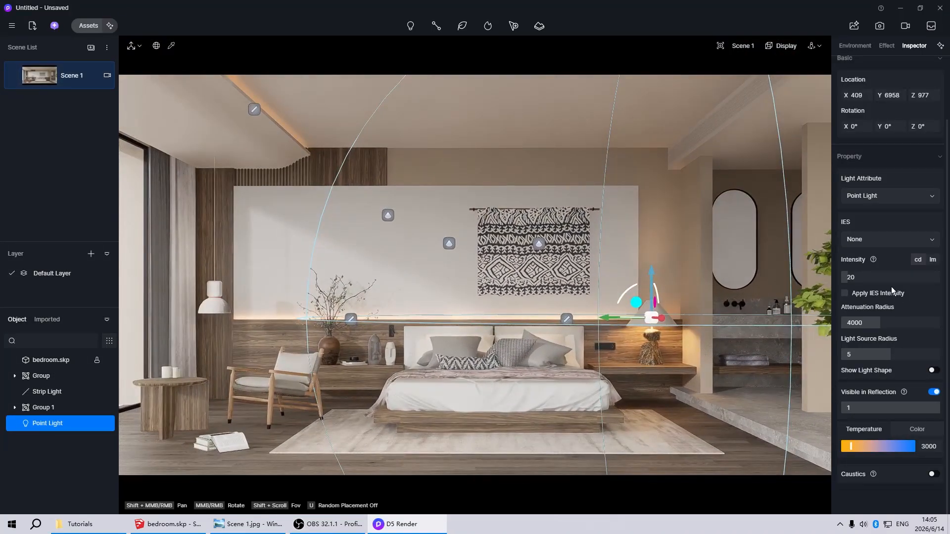
- Set the table lamp point light's intensity to 10 cd and deselect it
left_click(884, 277)
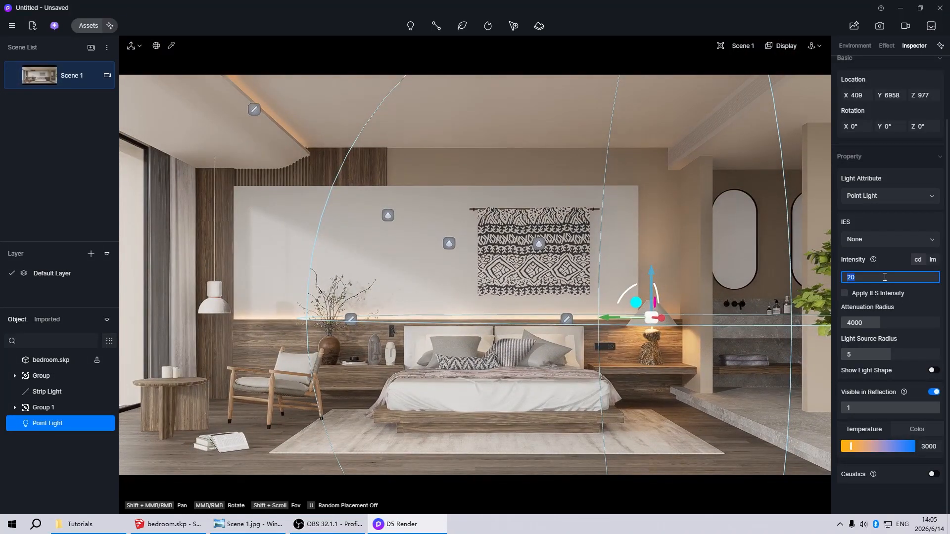
type("10")
key("Return")
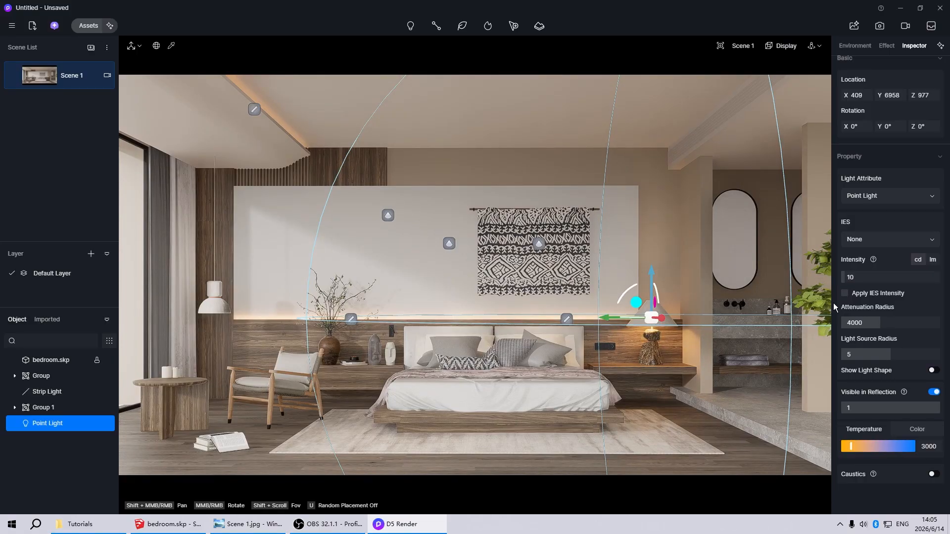
left_click(467, 337)
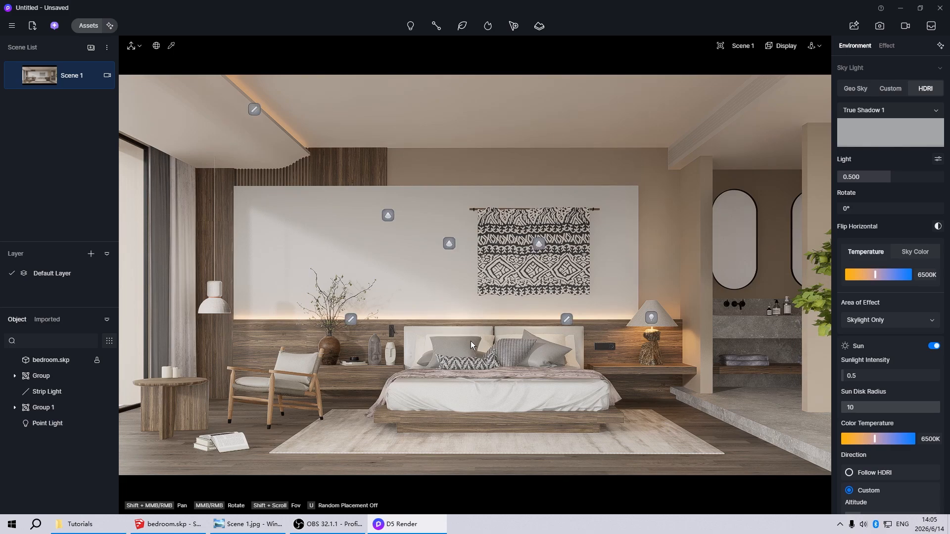
- Set the post-processing exposure to -0.26 and the highlight local exposure to 0.2
left_click(886, 45)
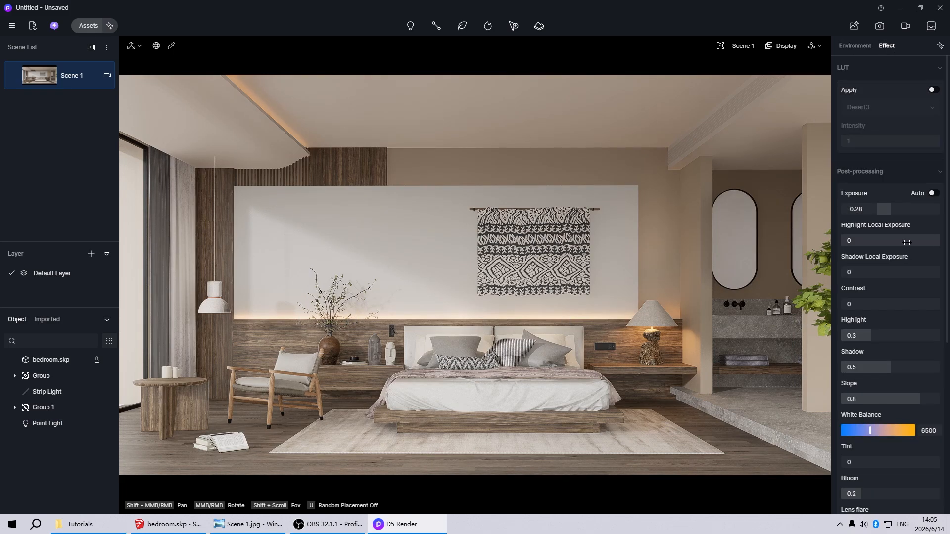
left_click_drag(882, 209, 880, 210)
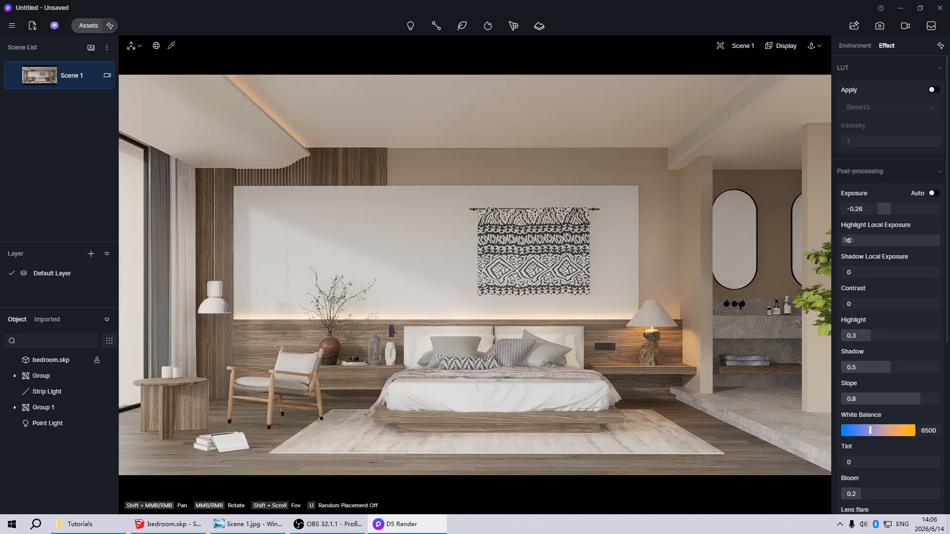
left_click_drag(848, 240, 870, 240)
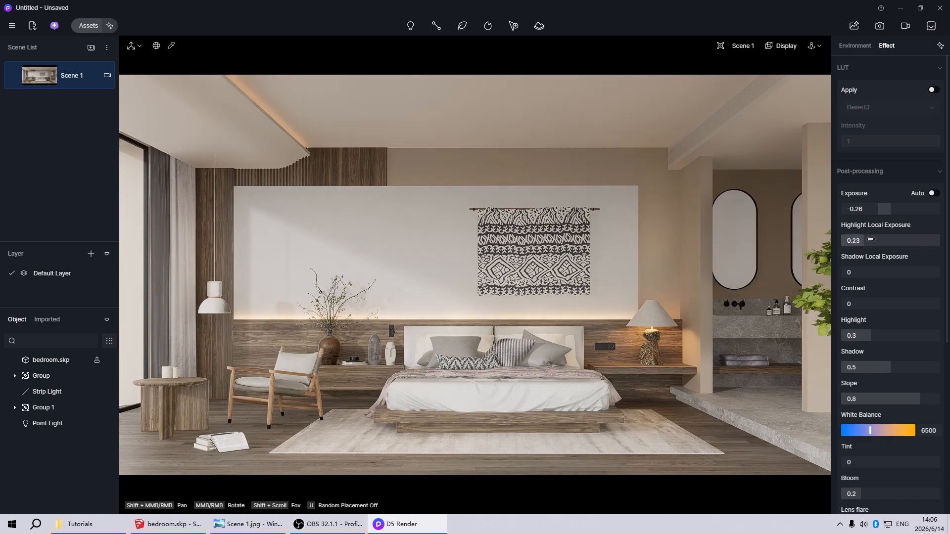
left_click(865, 239)
type("0.2")
key("Return")
- Set the shadow local exposure to 0.2 and the contrast to 0.2
left_click_drag(858, 276, 872, 273)
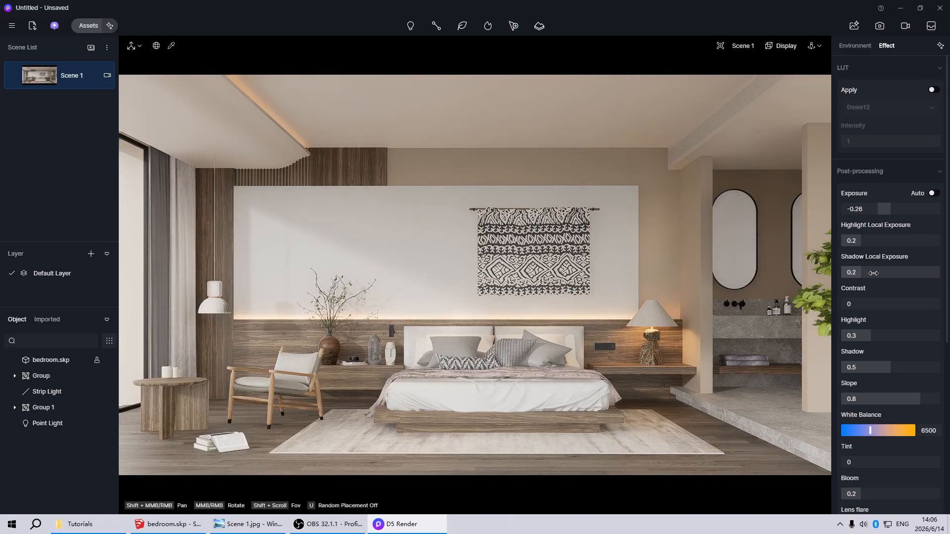
left_click_drag(865, 305, 870, 303)
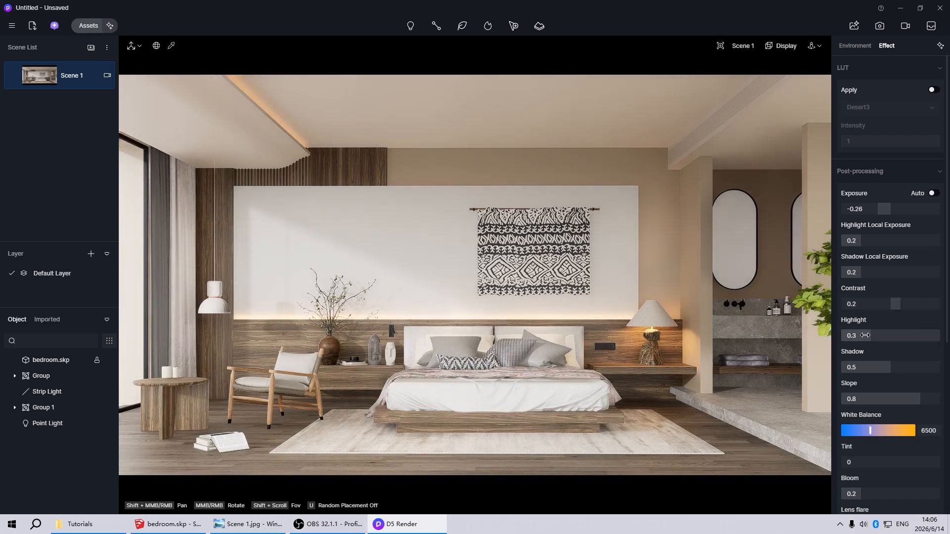
mouse_move(948, 296)
left_mouse_down()
mouse_move(945, 423)
mouse_move(947, 292)
left_mouse_up()
- Enable the LUT effect and apply the custom 02 Warm LUT at an intensity of 0.2
left_click(933, 90)
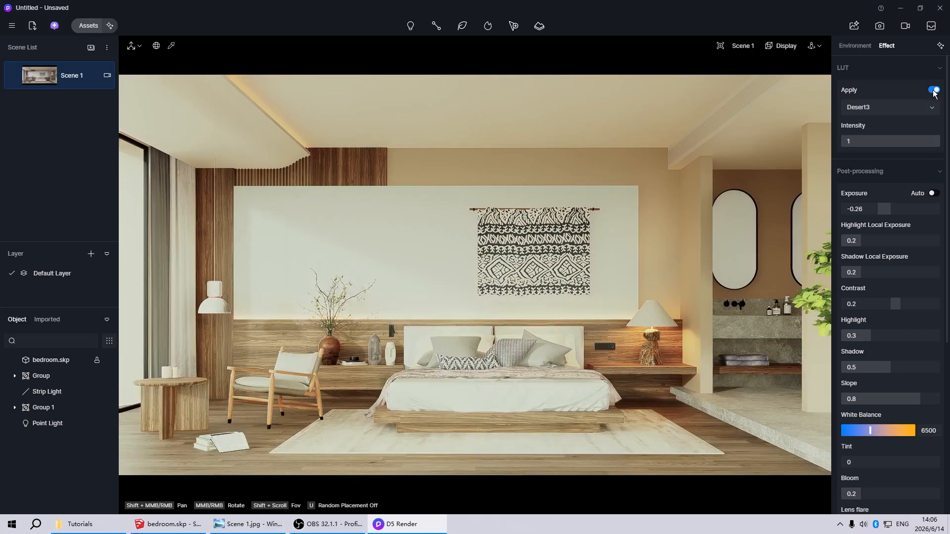
left_click(865, 109)
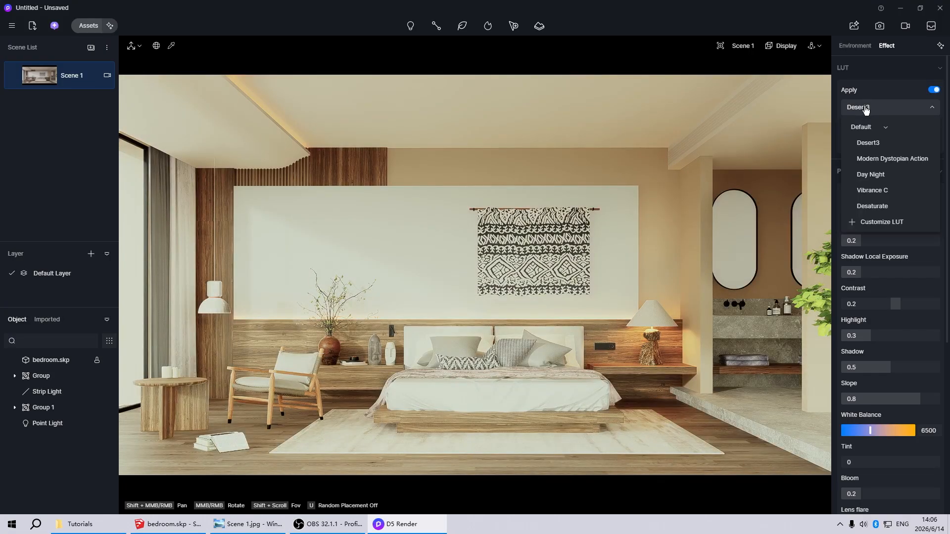
left_click(865, 110)
left_click(866, 142)
type("0")
key("Return")
left_click(865, 108)
left_click(863, 128)
left_click(862, 139)
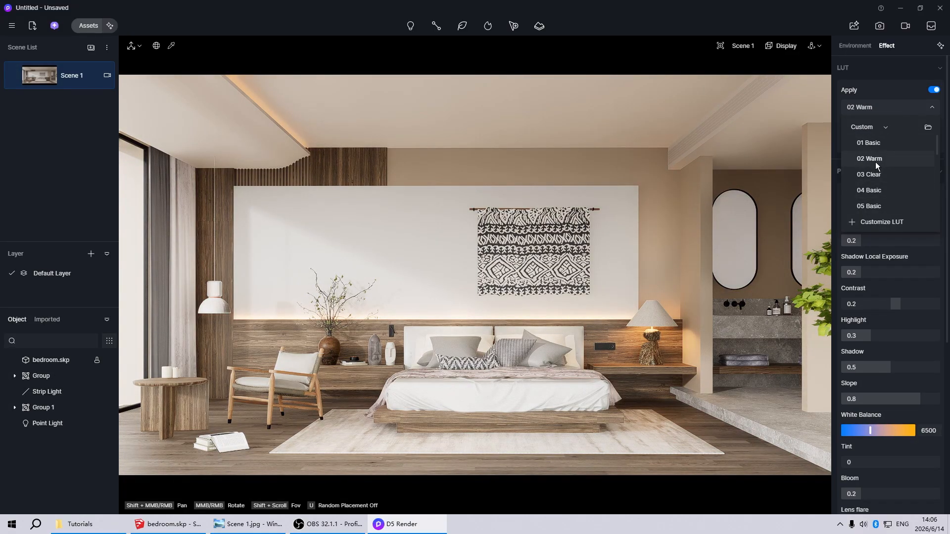
left_click(874, 162)
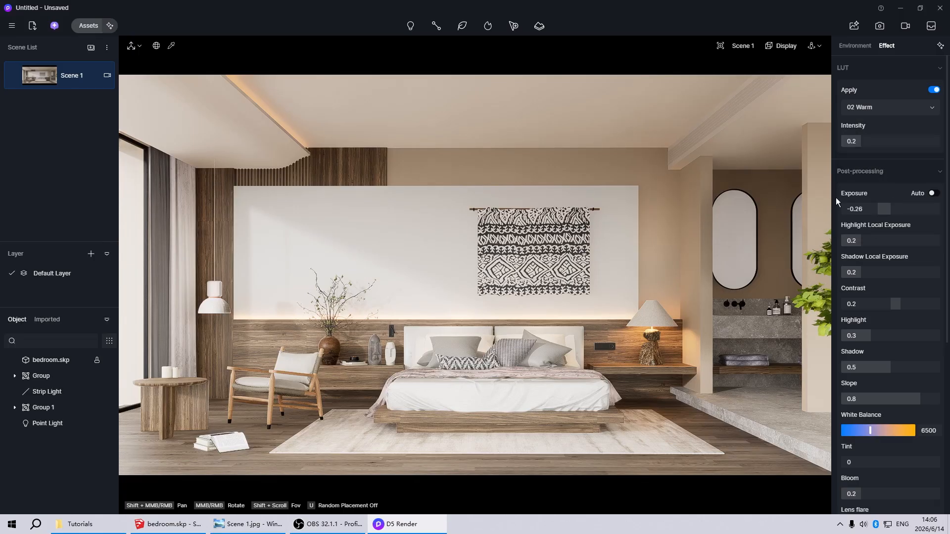
- Preview the other custom LUTs, reselect 02 Warm and update the saved Scene 1
left_click(866, 108)
scroll(877, 198, "down", 3)
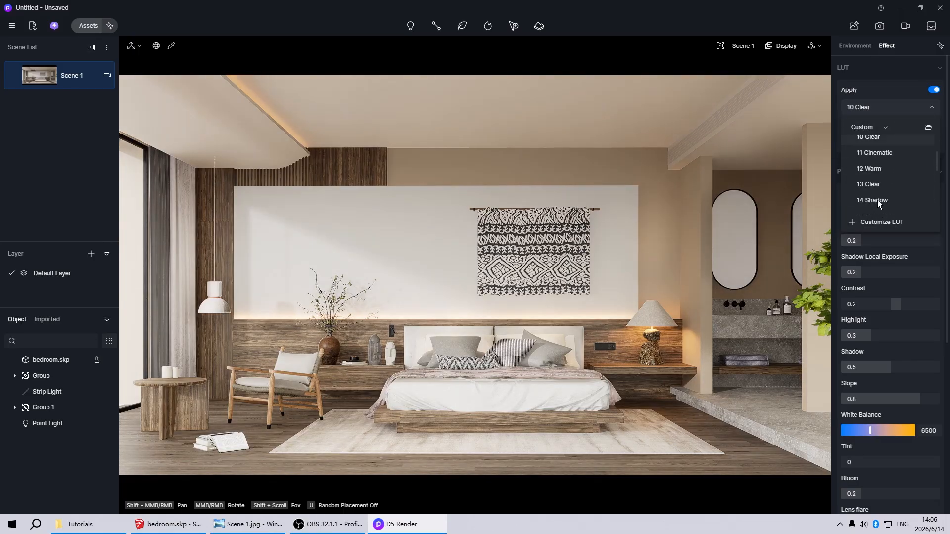
scroll(874, 193, "down", 5)
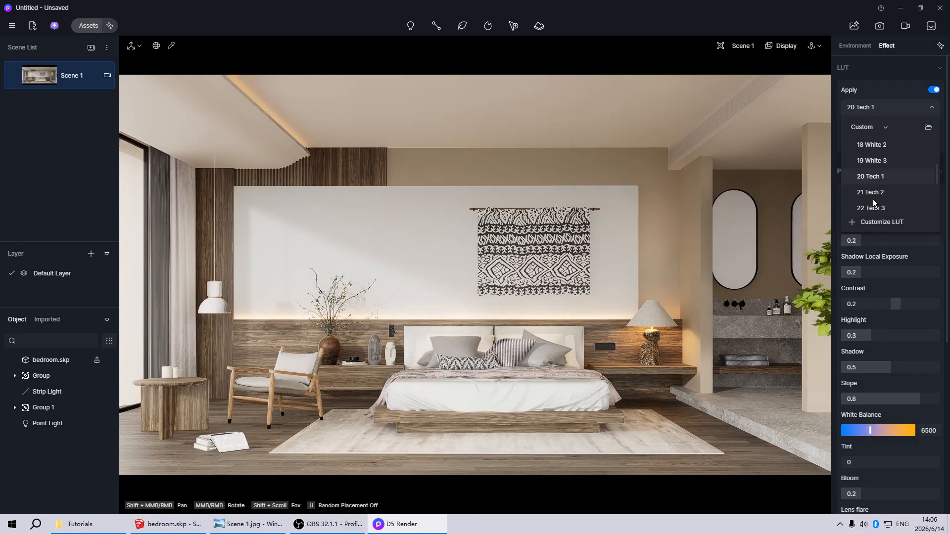
scroll(874, 193, "down", 2)
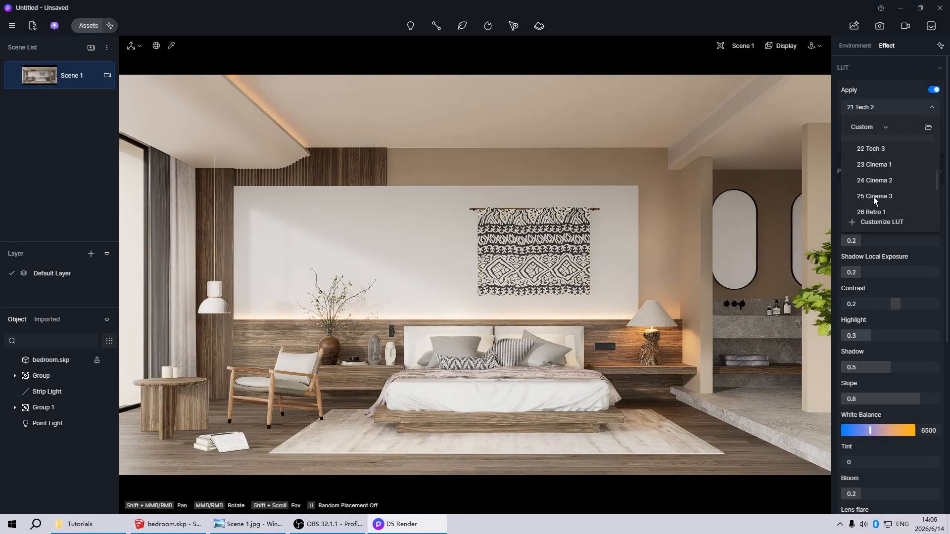
scroll(875, 195, "up", 5)
scroll(875, 195, "up", 8)
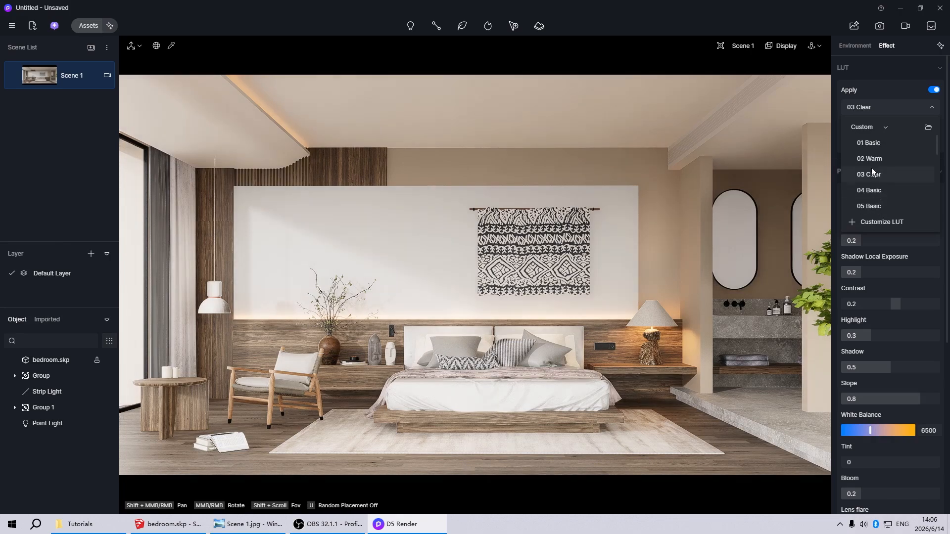
left_click(870, 159)
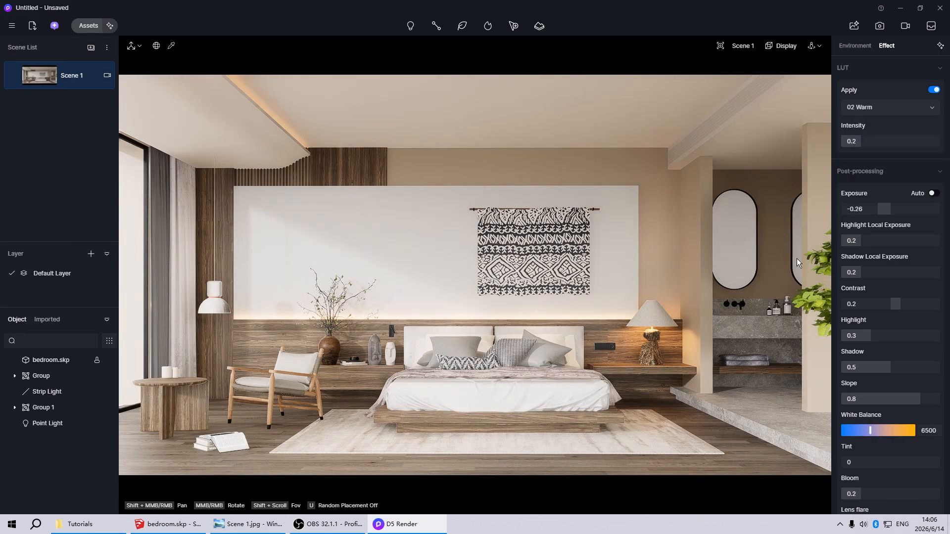
left_click(15, 77)
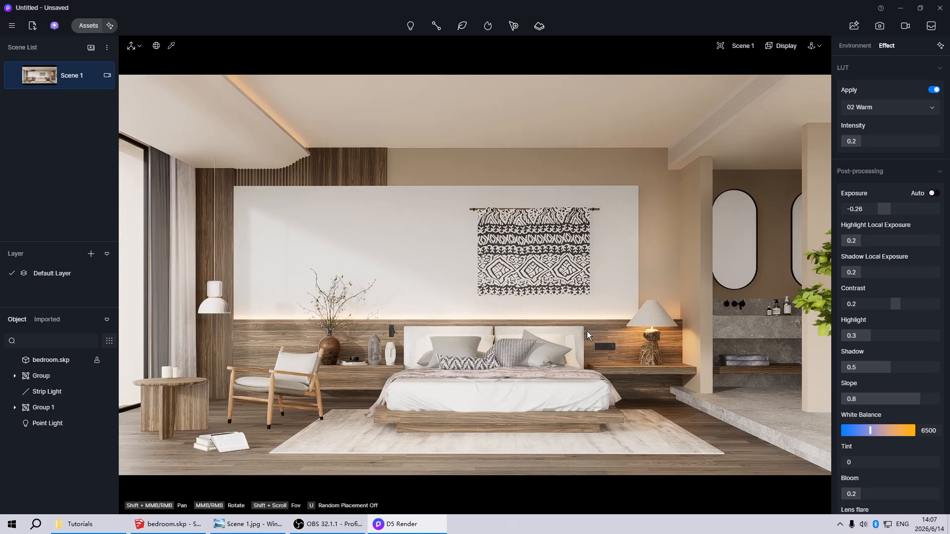
- Set the ceiling material's roughness to 1 and deselect it
left_click(470, 114)
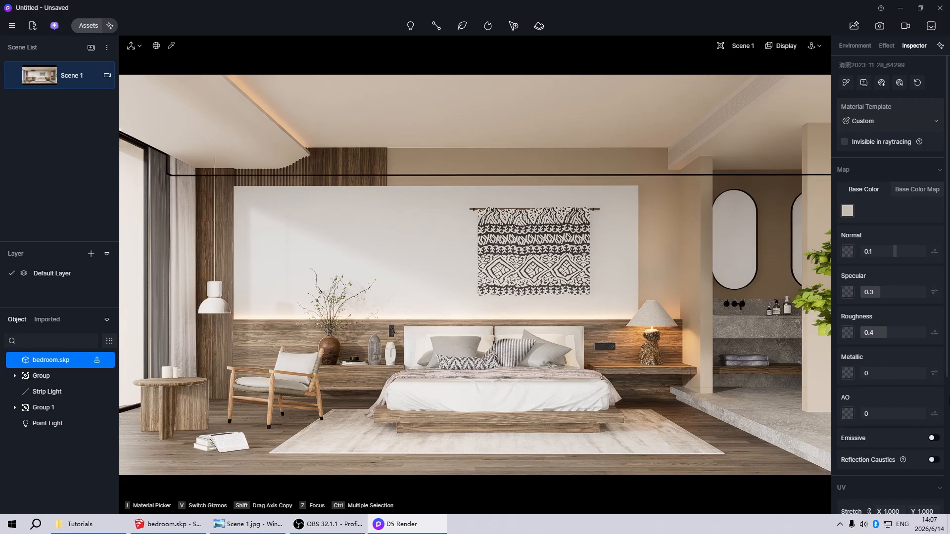
left_click_drag(889, 333, 930, 332)
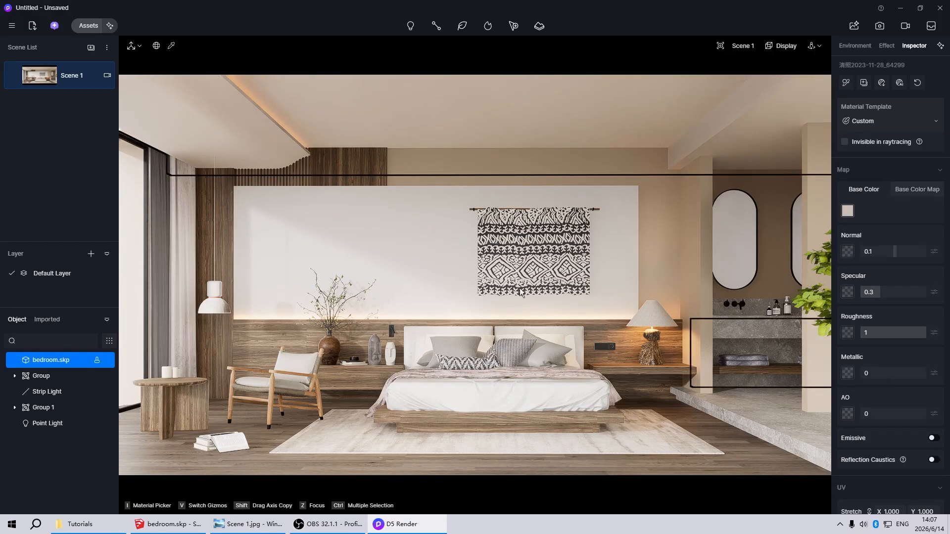
key("Escape")
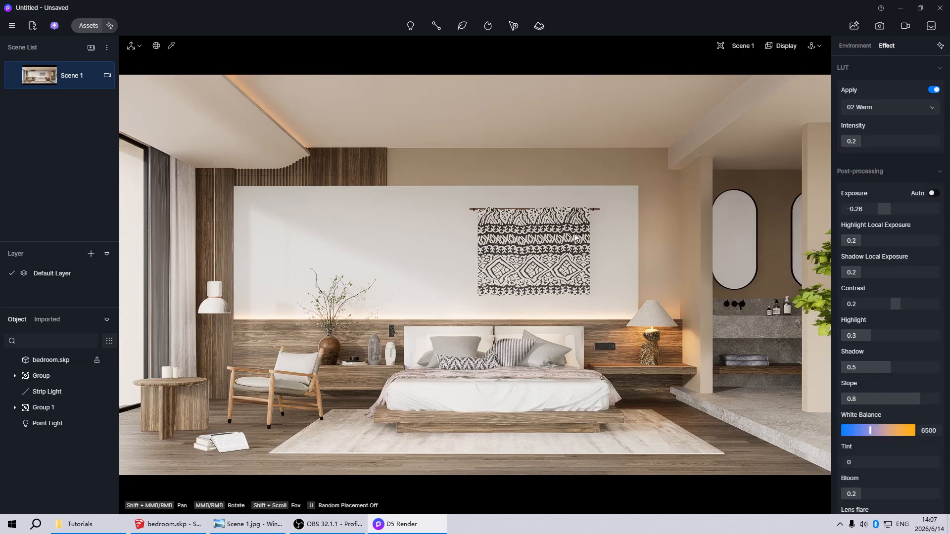
- Set the beige wall material's roughness to 1 and deselect it
left_click(652, 241)
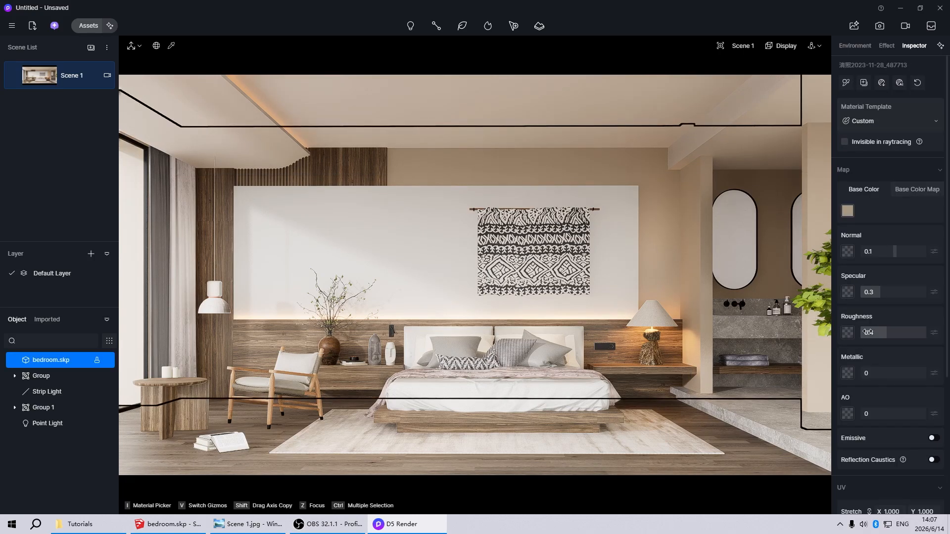
left_click_drag(881, 334, 927, 333)
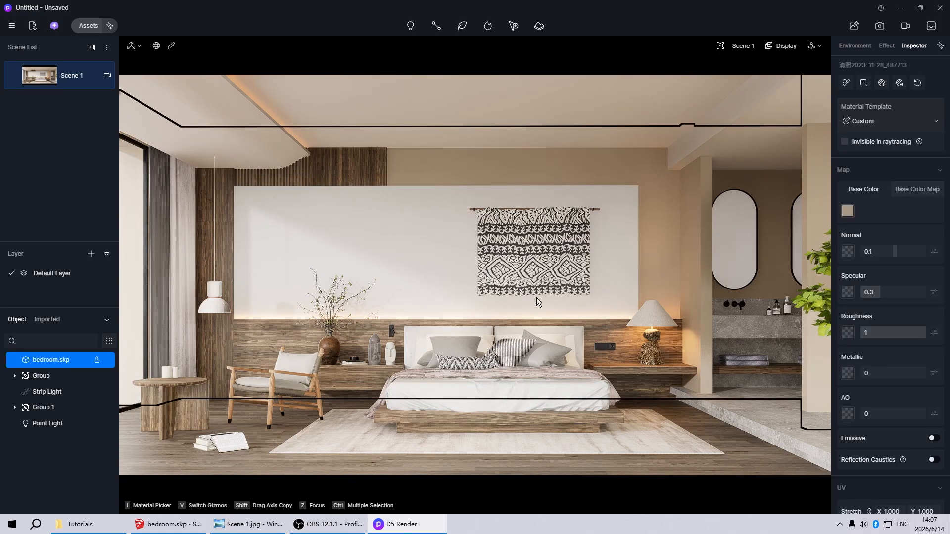
key("Escape")
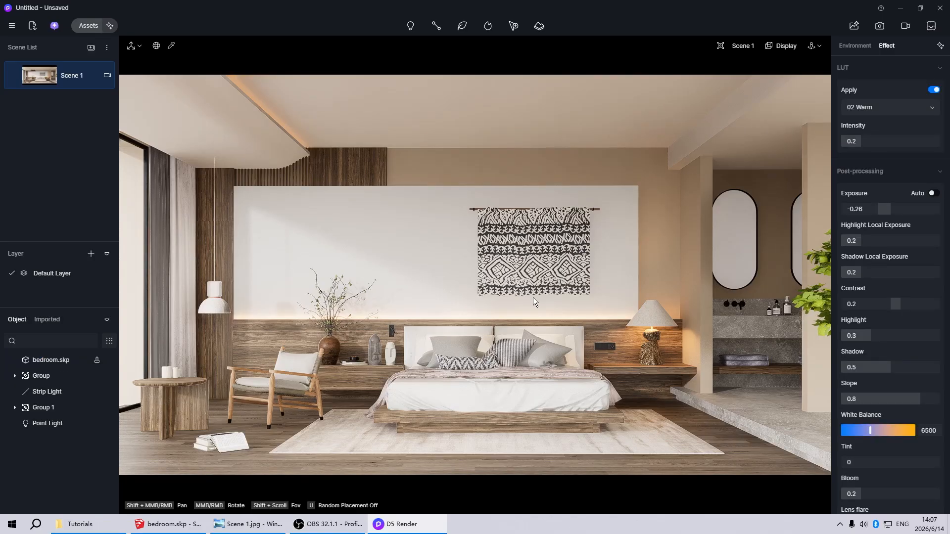
- Select the window glass material and examine its base color and transparency settings
scroll(569, 319, "down", 5)
scroll(218, 278, "up", 3)
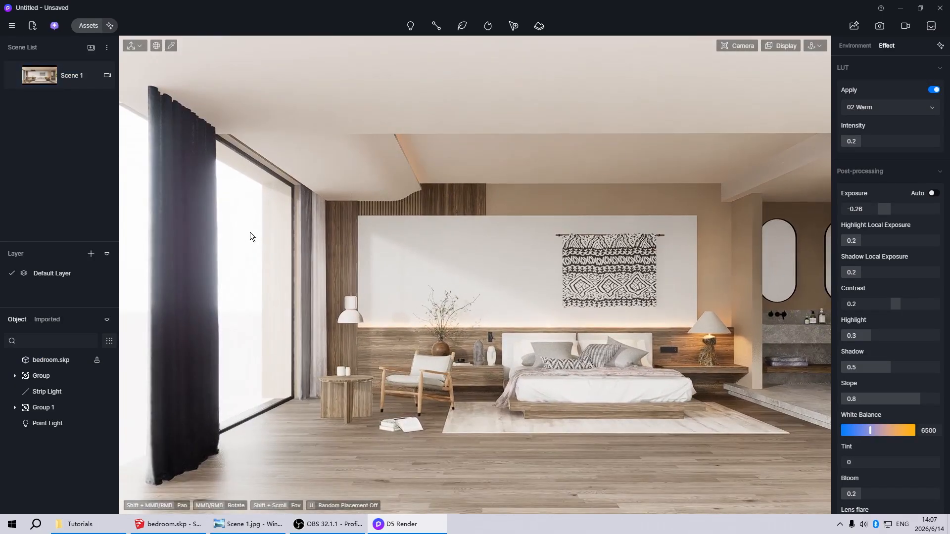
left_click(254, 243)
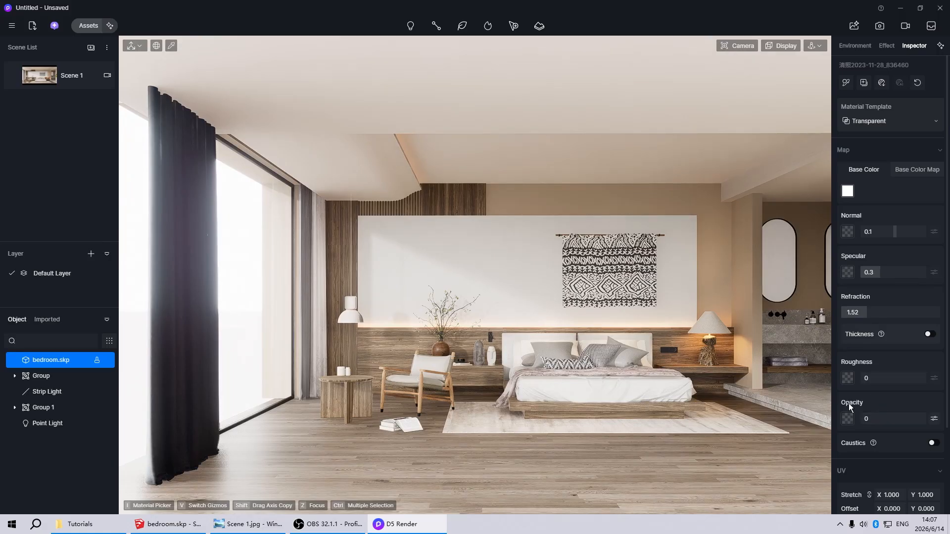
left_click(847, 192)
left_click(877, 187)
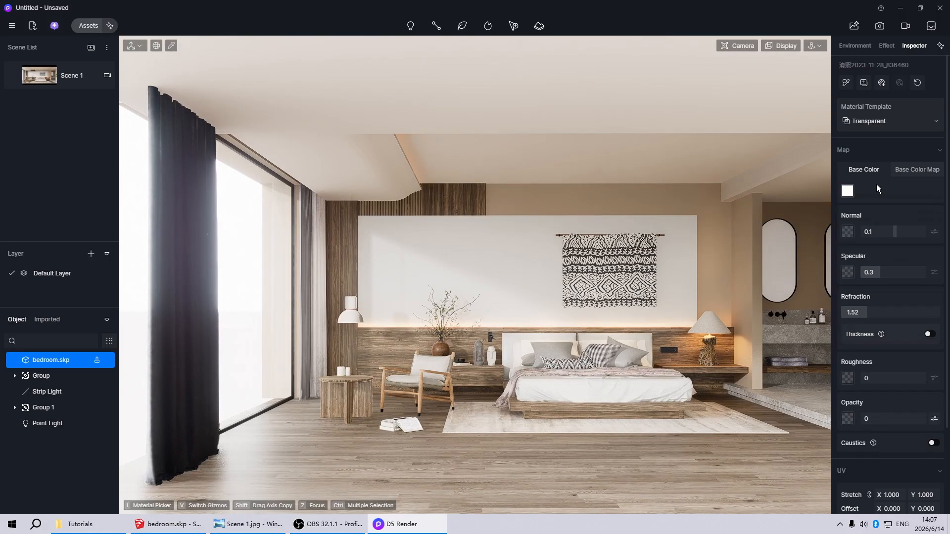
- From the Scene 1 view, select the wood floor material and load 04.jpg from the Wood normal maps folder as its normal map
left_click(46, 78)
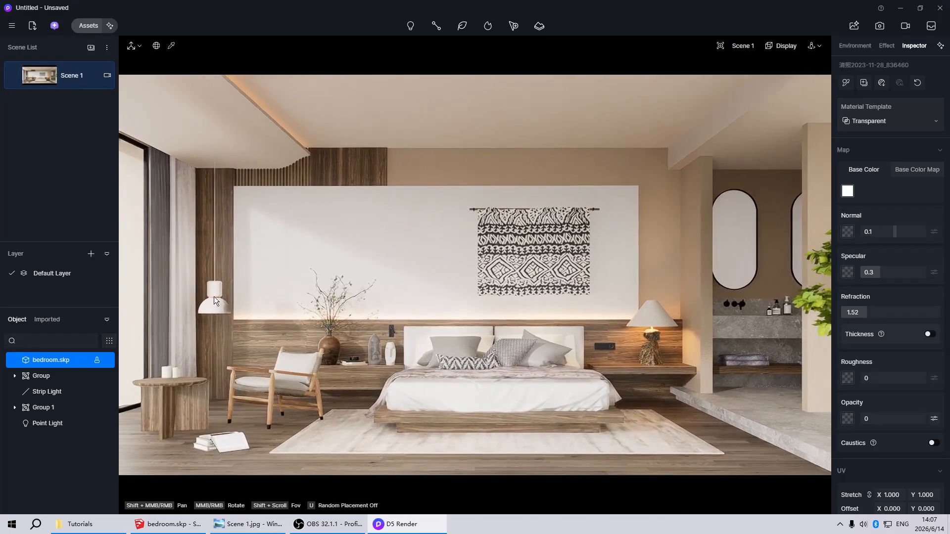
left_click(260, 458)
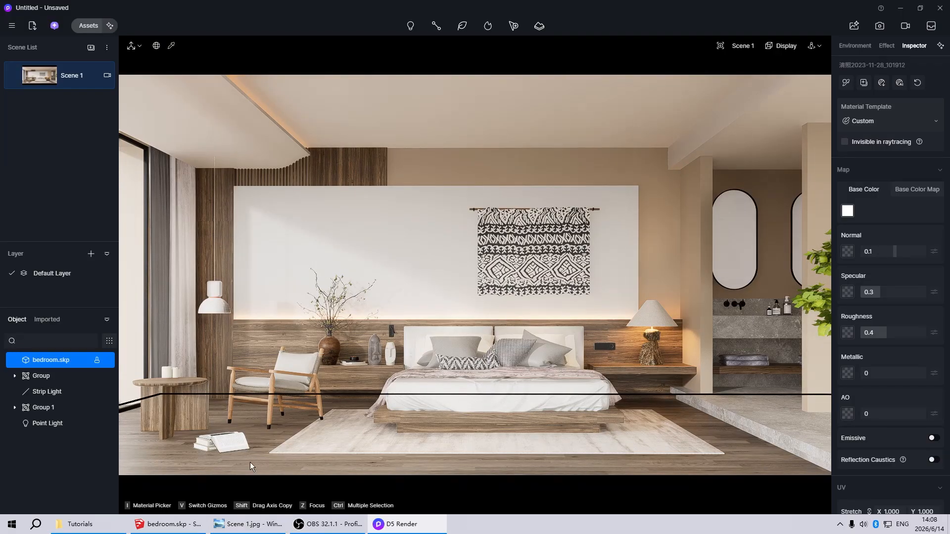
scroll(251, 462, "up", 5)
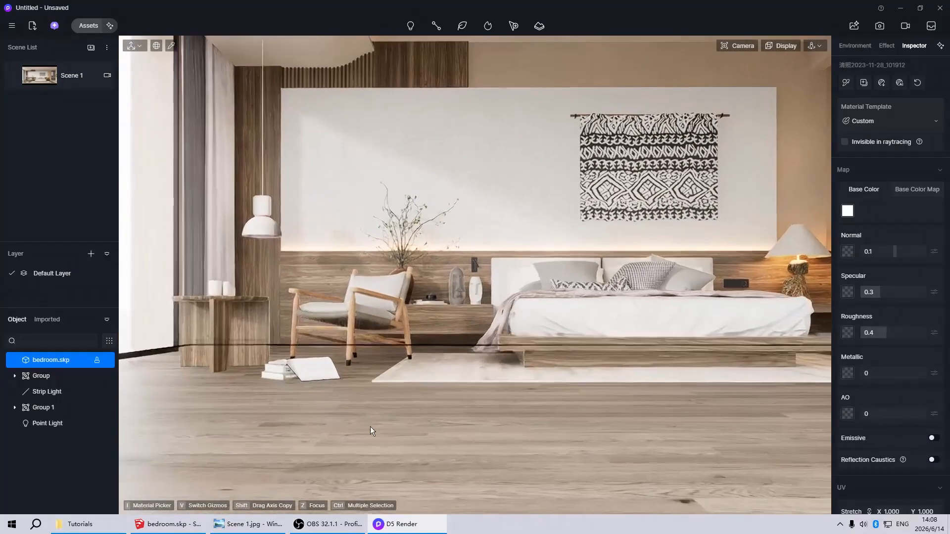
scroll(371, 424, "up", 3)
middle_click_drag(373, 424, 406, 415)
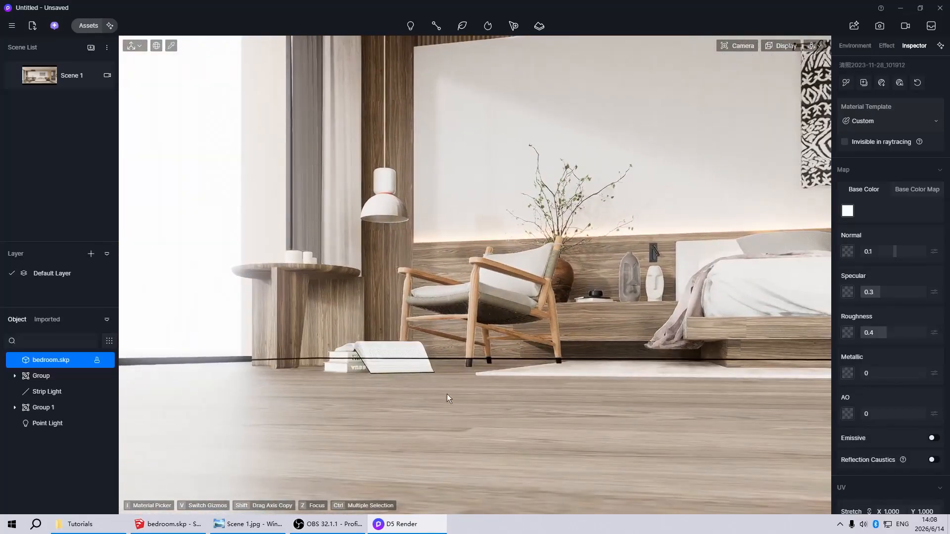
left_click(847, 251)
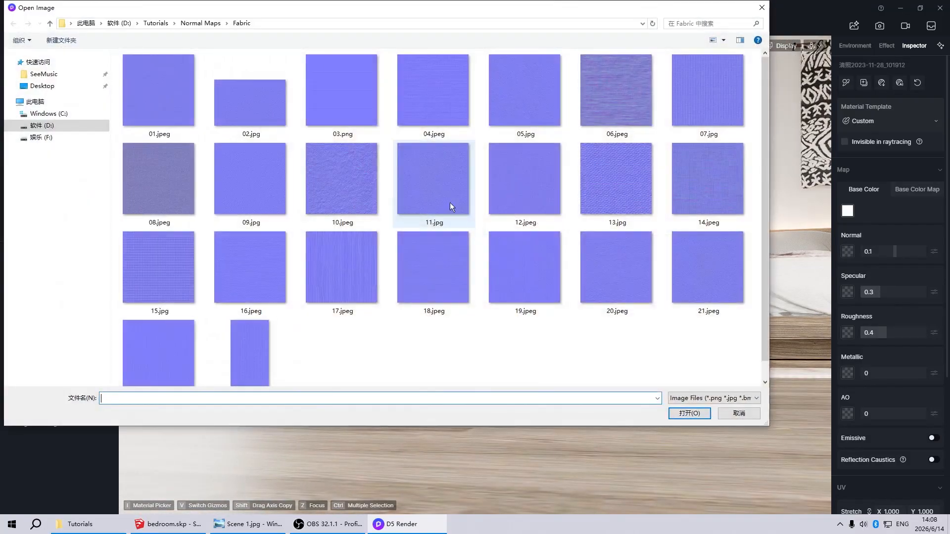
left_click(207, 23)
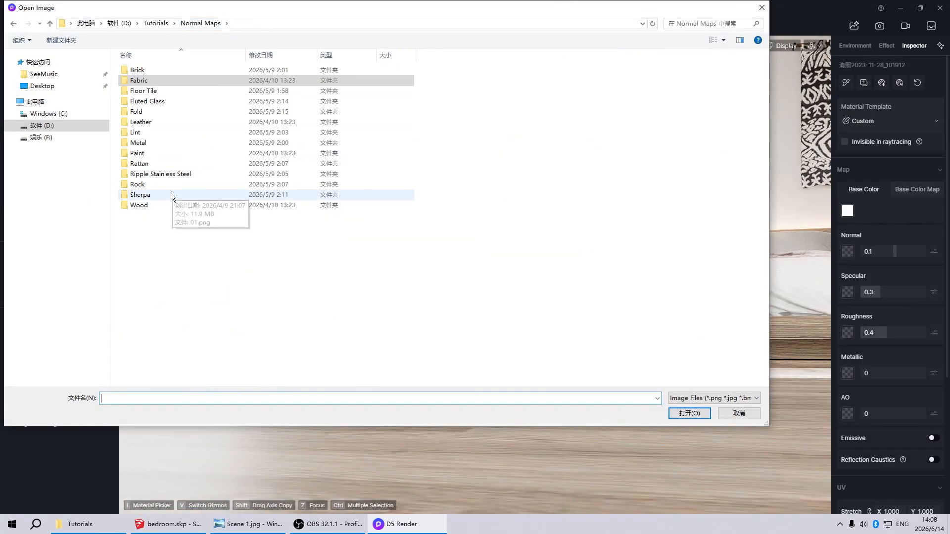
double_click(152, 205)
left_click(683, 151)
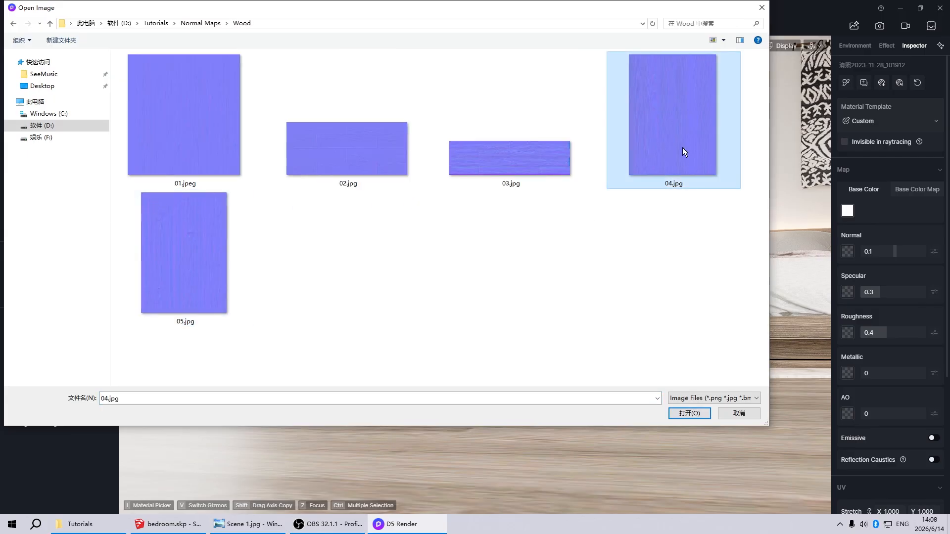
key("Return")
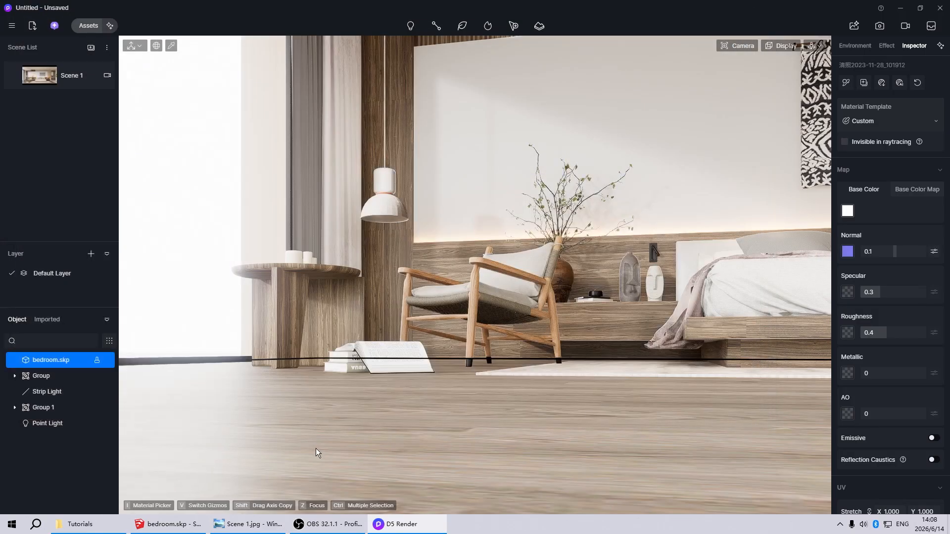
- Set the floor's normal strength to 1 and enable individual UV with the normal map rotated 90°
left_click_drag(892, 251, 934, 252)
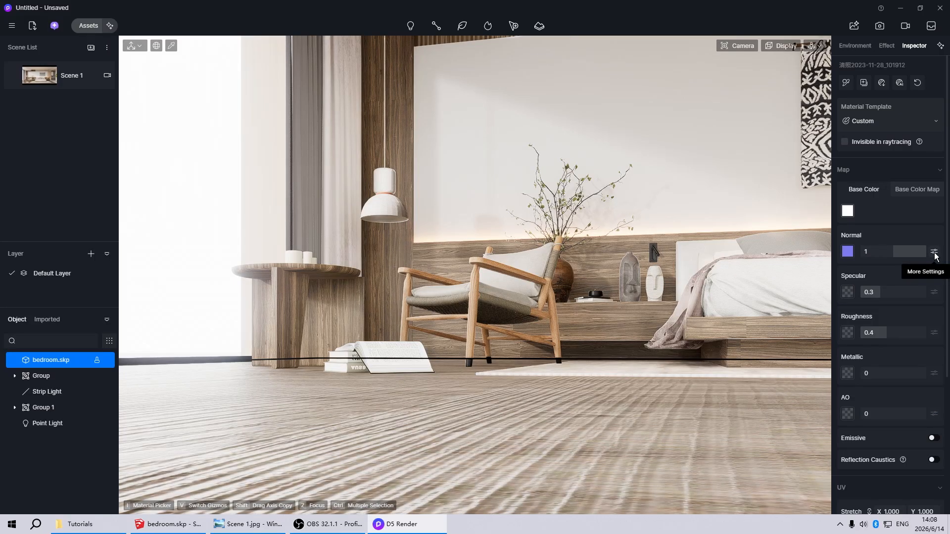
left_click(934, 253)
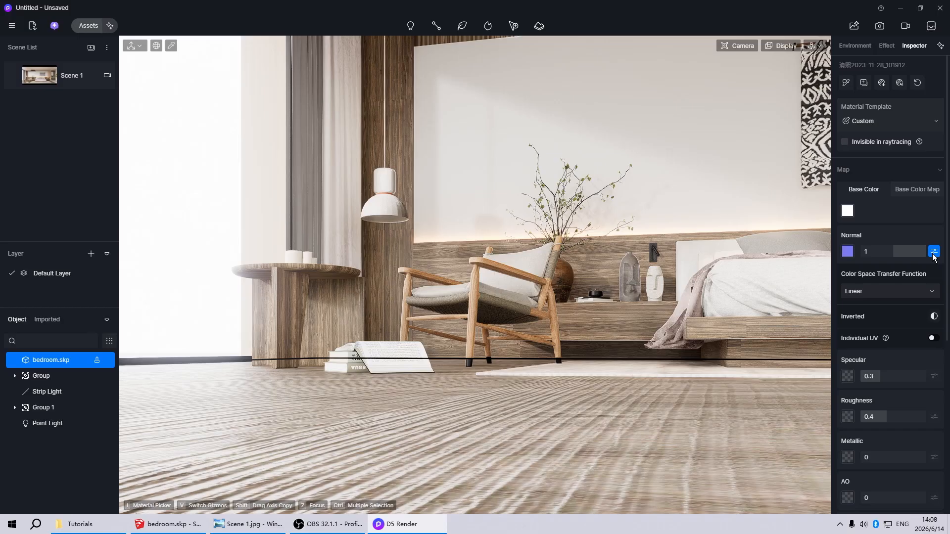
left_click(932, 338)
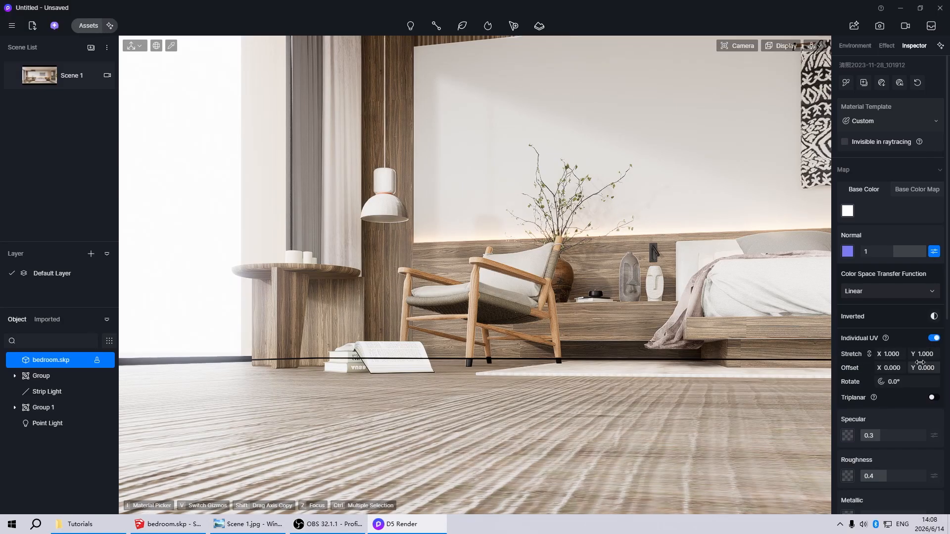
left_click(913, 382)
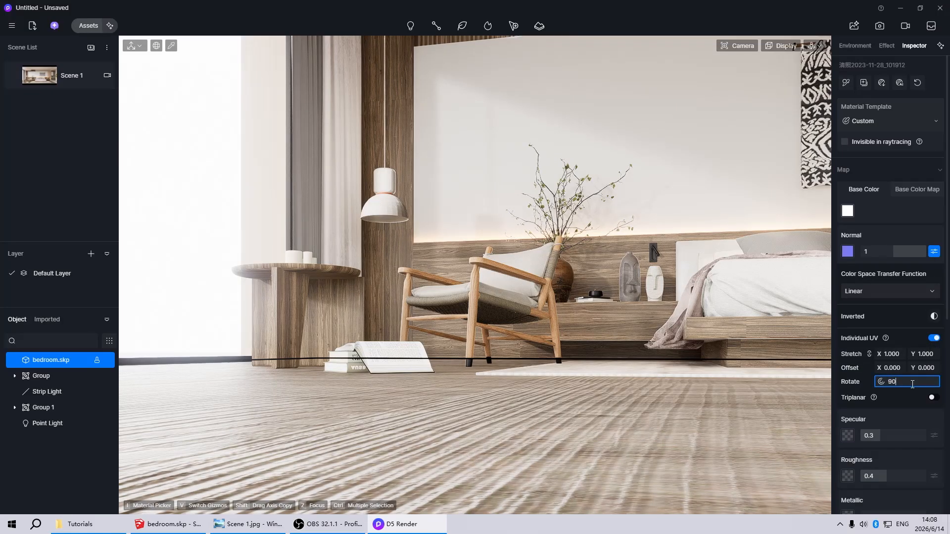
key("Return")
- Set the floor normal map's UV stretch to 5 in X and Y
scroll(458, 380, "down", 3)
middle_click_drag(462, 381, 606, 409)
left_click(898, 354)
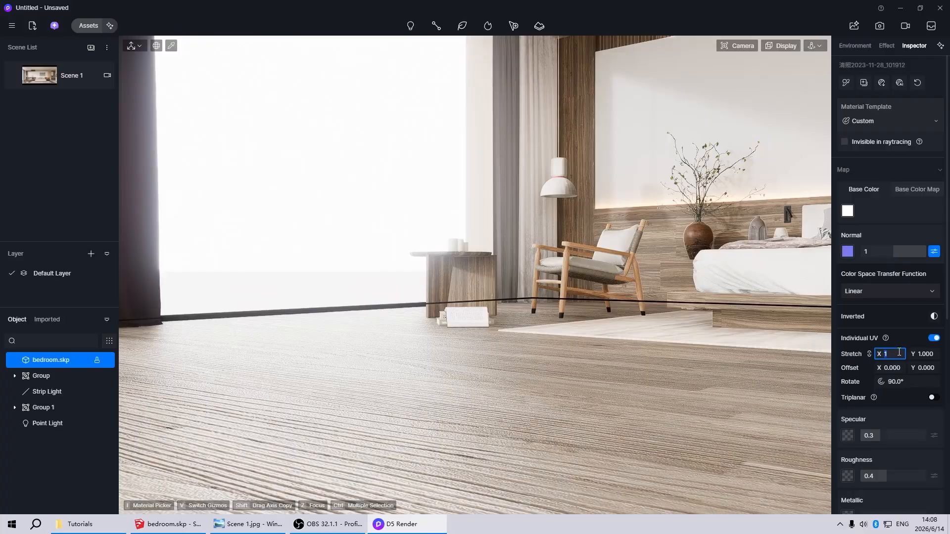
type("5")
key("Return")
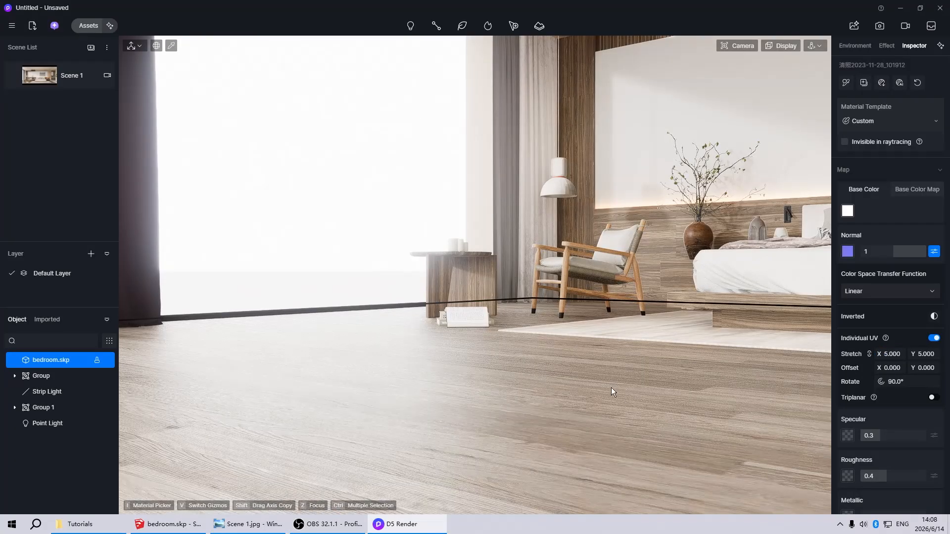
- Reduce the floor material's normal strength and return to the Scene 1 view
scroll(610, 387, "up", 3)
scroll(605, 384, "up", 2)
middle_click_drag(491, 338, 492, 337)
left_click(883, 251)
type("0")
key("Return")
left_click(40, 70)
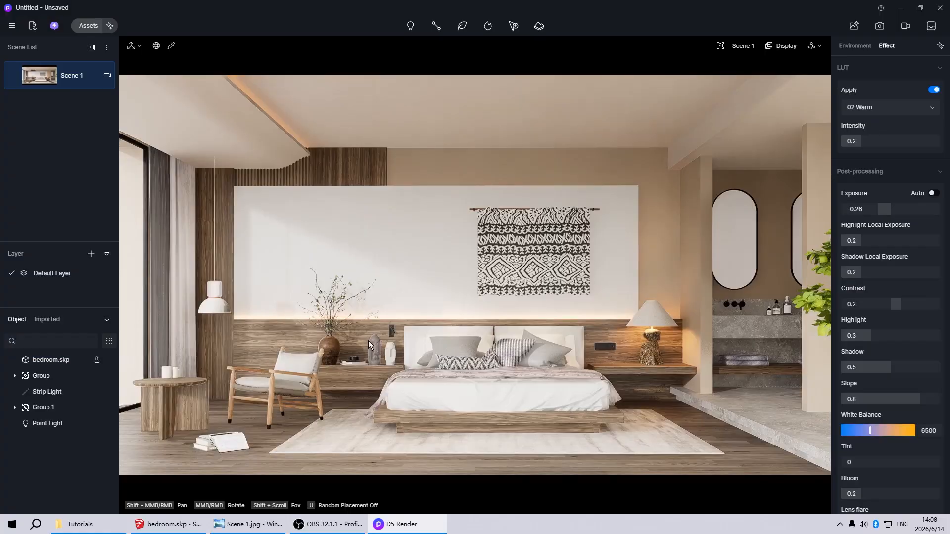
- Set the roughness of the white wall panel behind the bed to 1 and deselect it
left_click(417, 224)
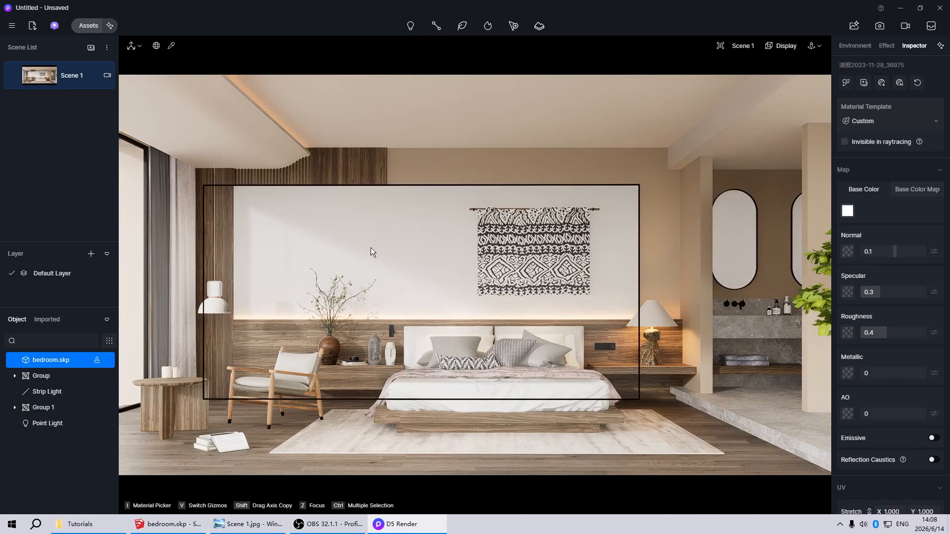
left_click(874, 332)
type("1")
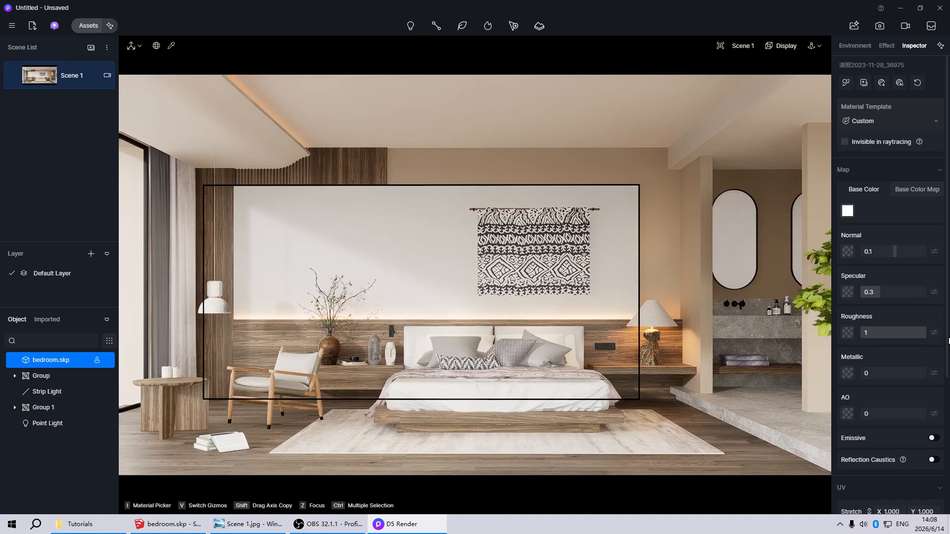
key("Escape")
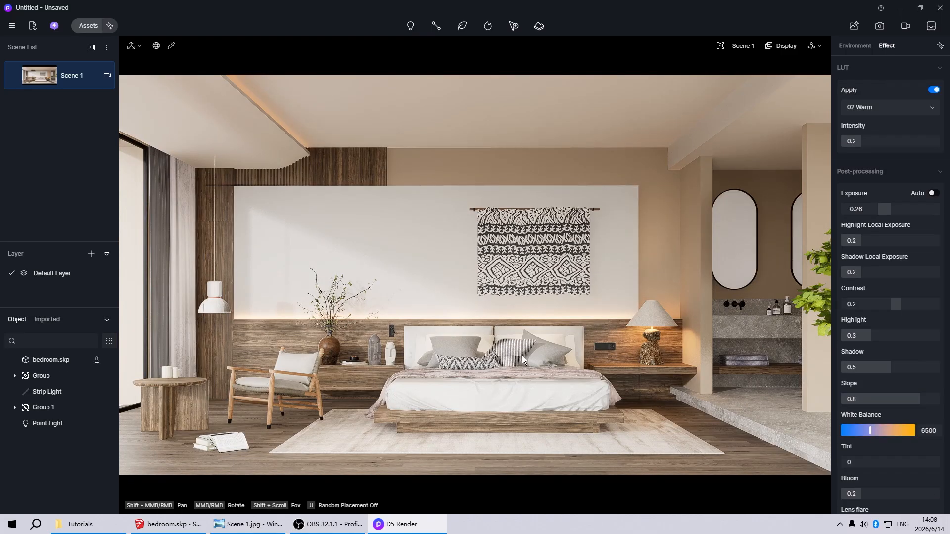
- Select the rug material under the bed and set its roughness to 1
left_click(384, 439)
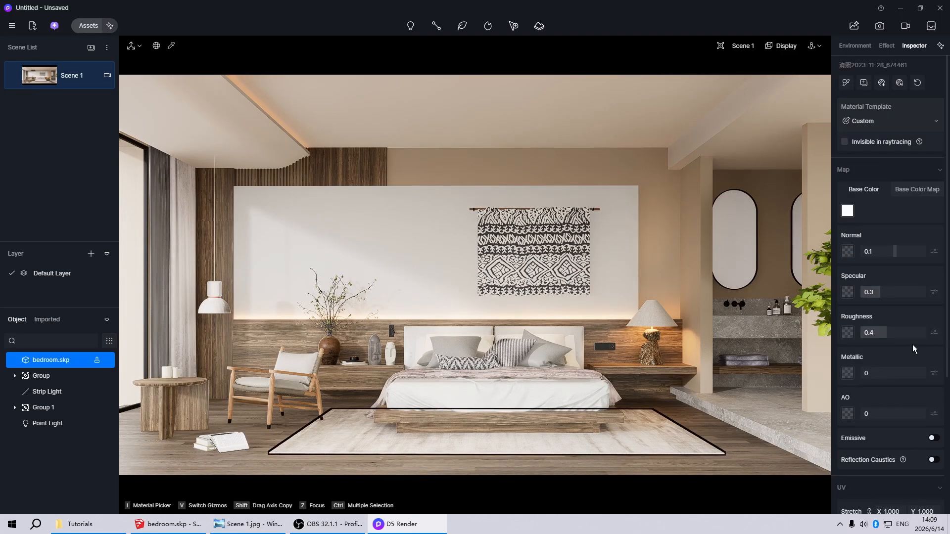
left_click(884, 332)
type("1")
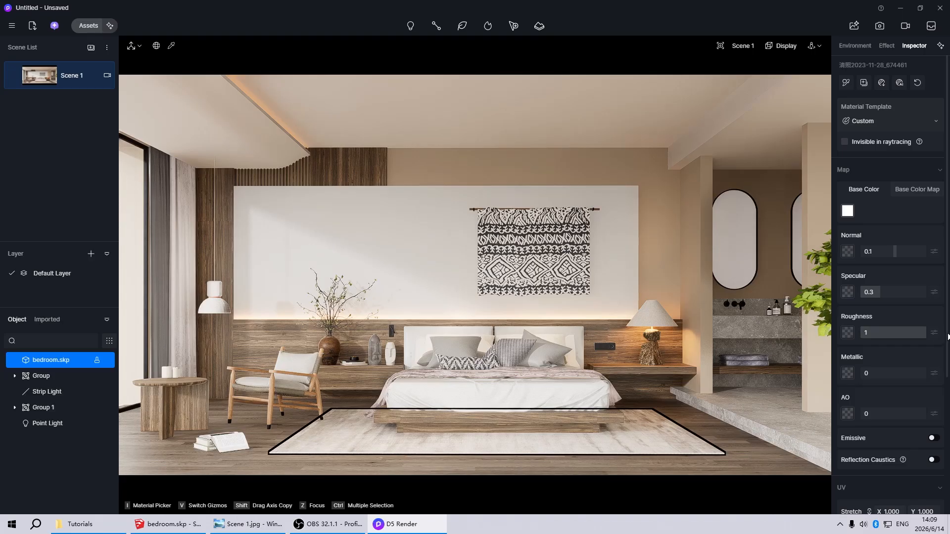
- Load 10.jpeg from the Fabric normal maps folder as the rug's normal map and set its strength to 1
left_click(849, 251)
left_click(211, 23)
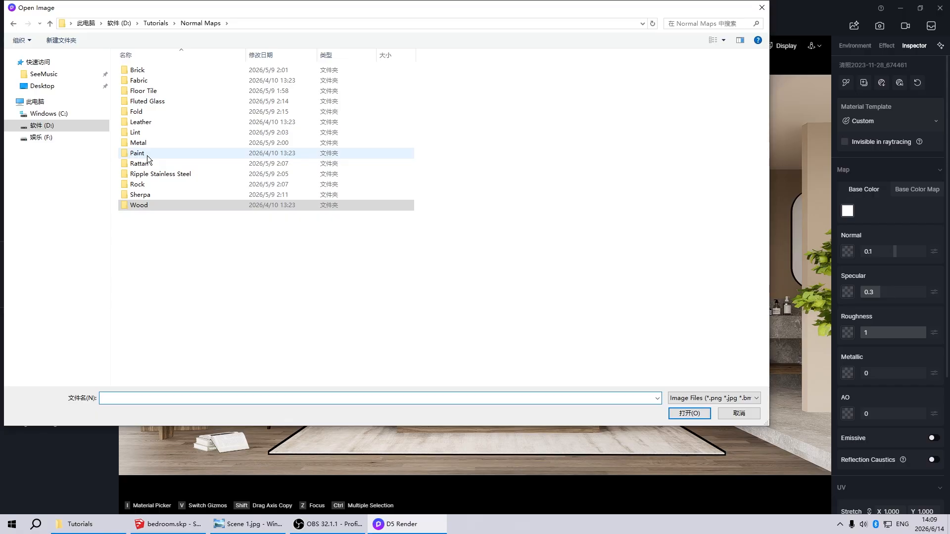
double_click(140, 80)
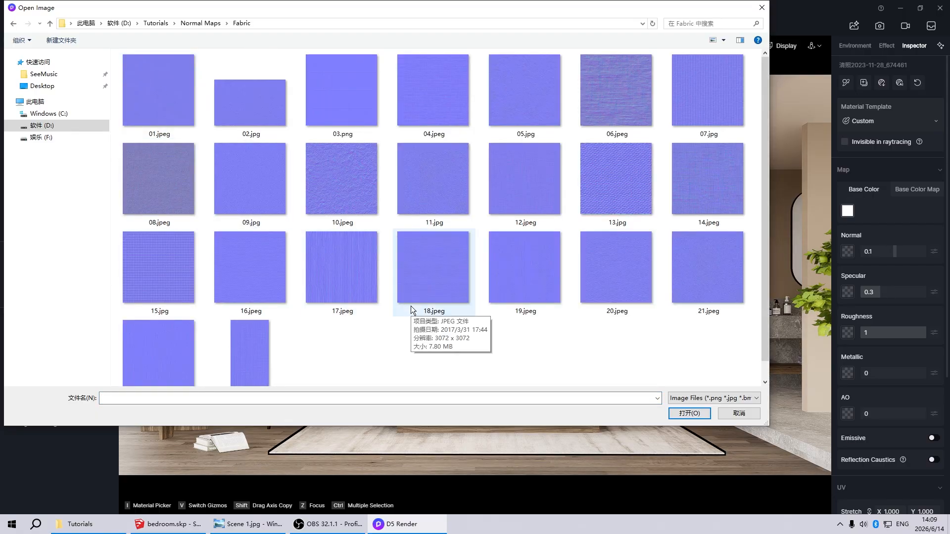
left_click(325, 174)
left_click(688, 412)
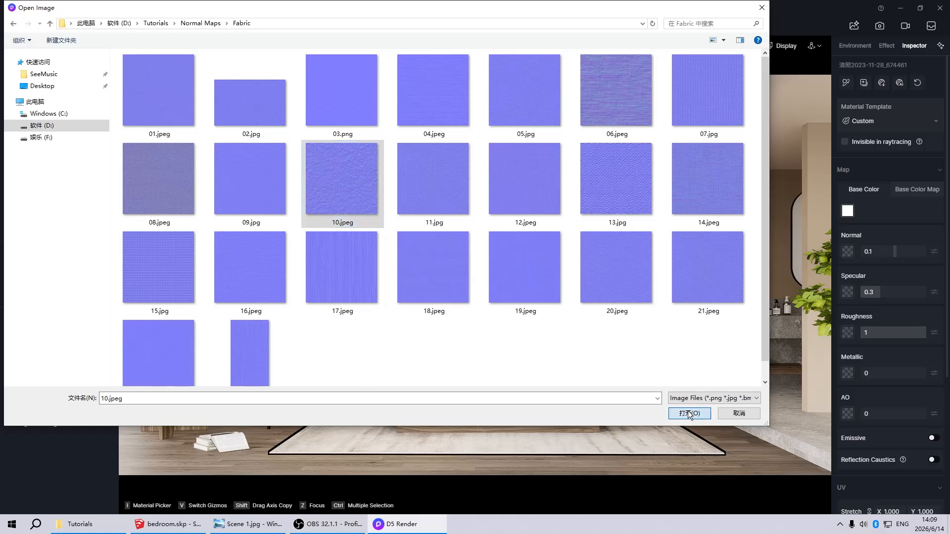
scroll(322, 475, "up", 5)
scroll(431, 415, "up", 4)
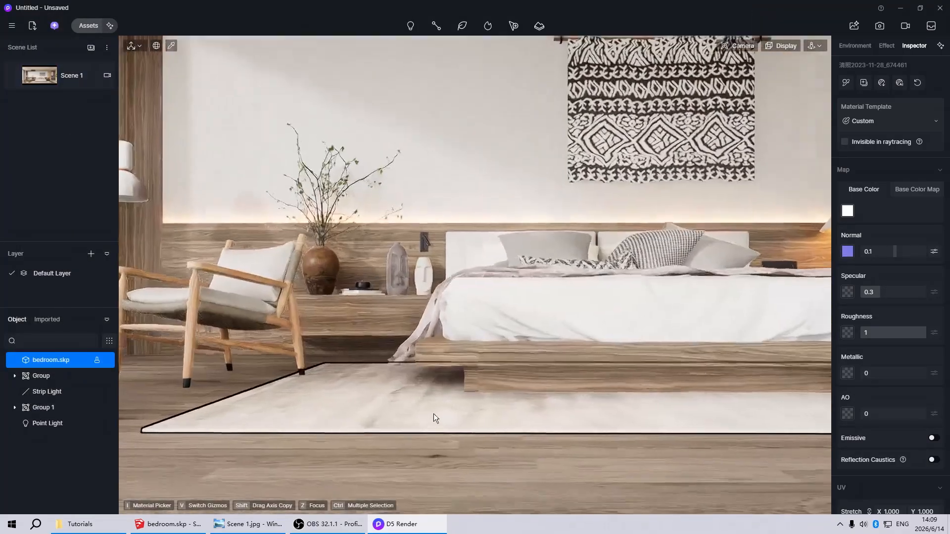
left_click_drag(895, 251, 925, 251)
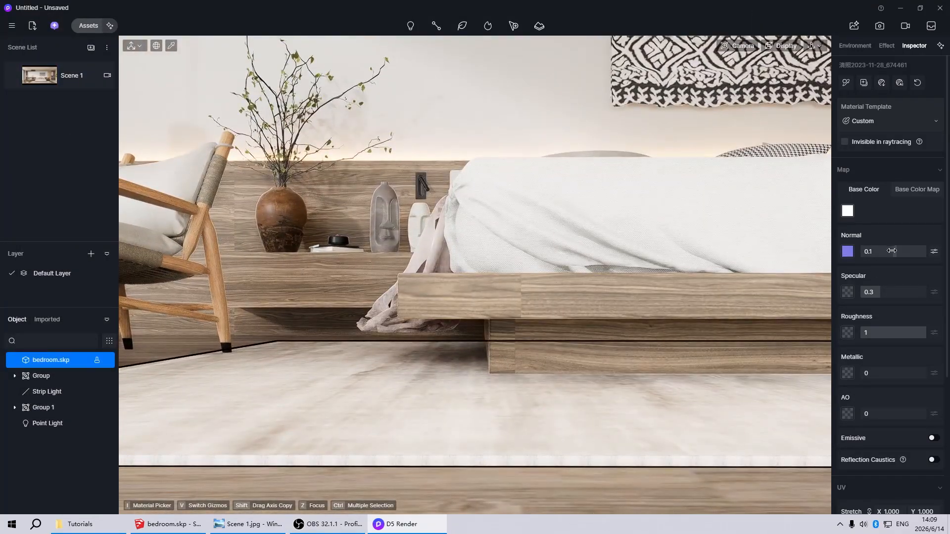
- Enable individual UV for the rug's normal map and set its stretch to 5 in X and Y
scroll(456, 390, "down", 10)
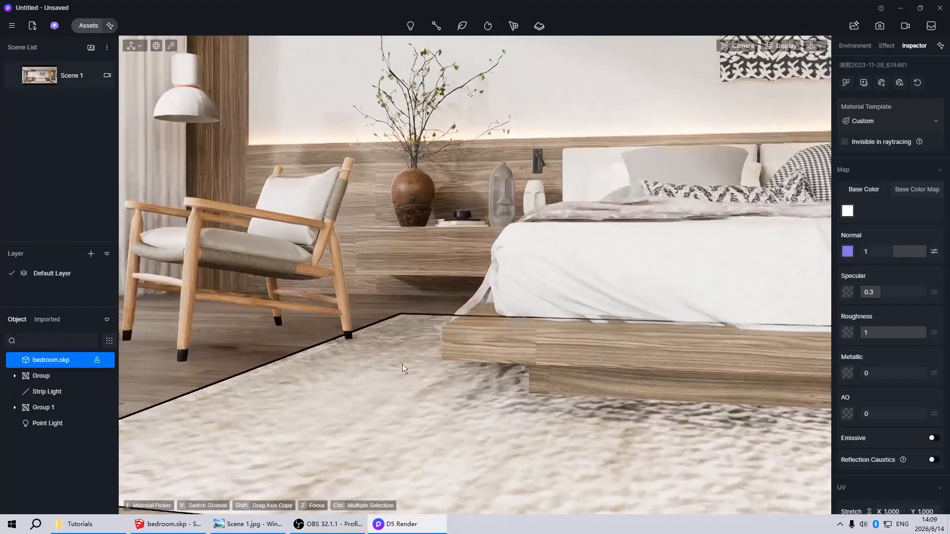
middle_click_drag(402, 364, 426, 340)
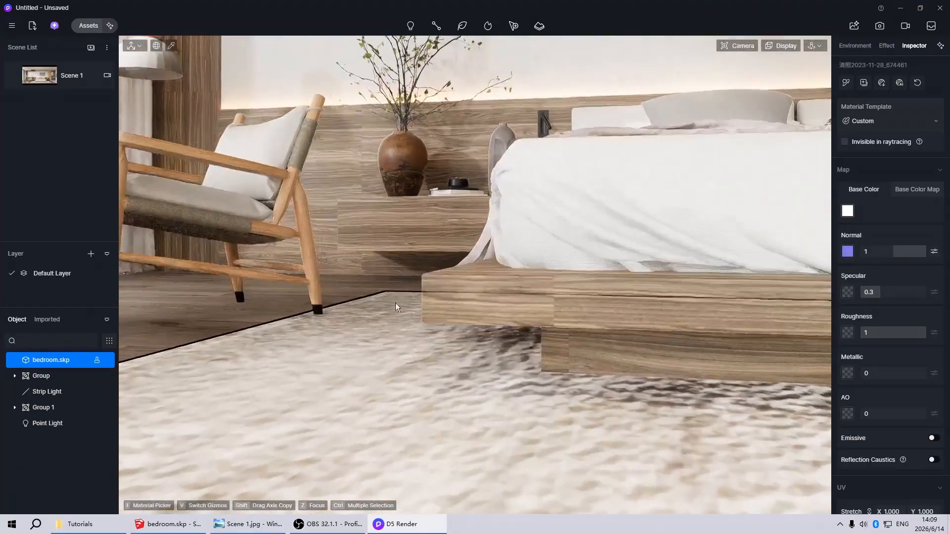
scroll(553, 423, "down", 3)
scroll(553, 422, "up", 1)
left_click(933, 252)
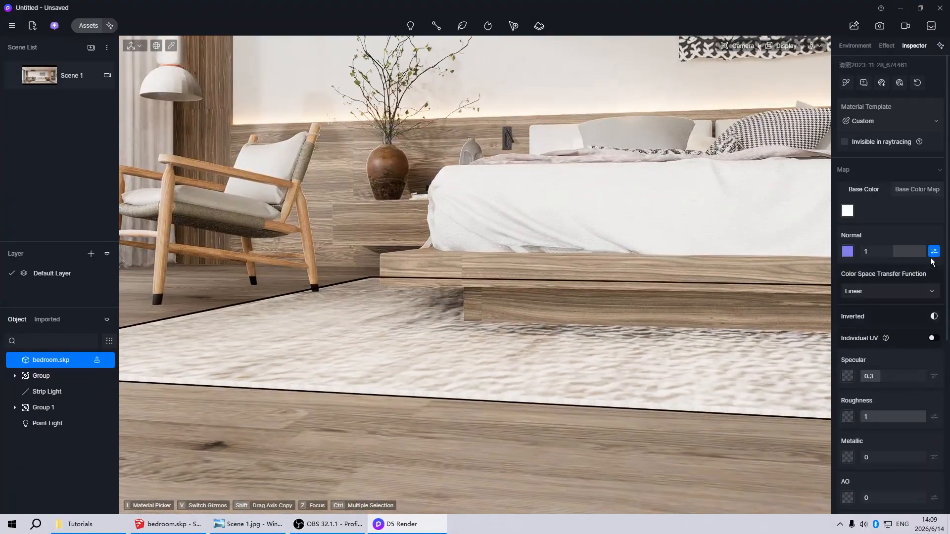
left_click(933, 338)
left_click(891, 354)
type("5")
key("Return")
- Try a UV stretch of 2 on the rug's normal map
scroll(502, 346, "up", 2)
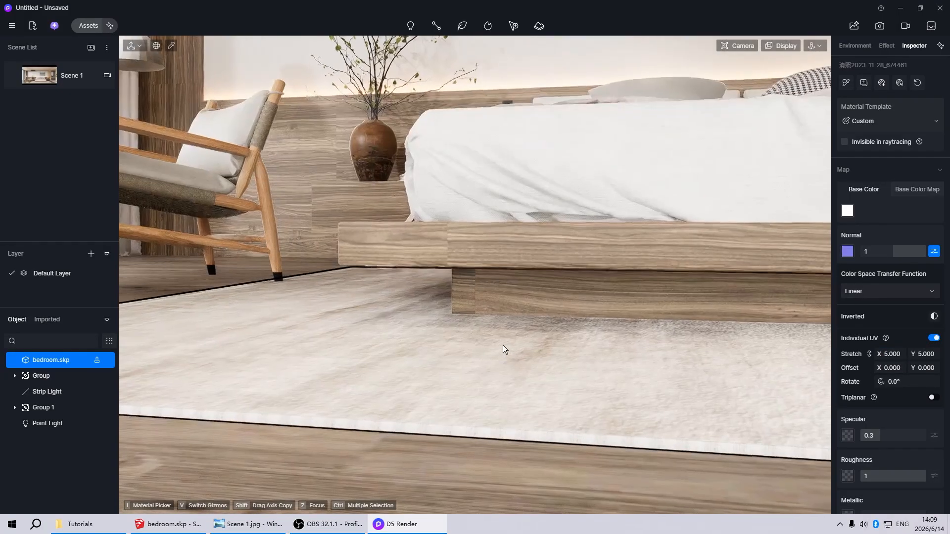
left_click(893, 355)
type("2")
key("Return")
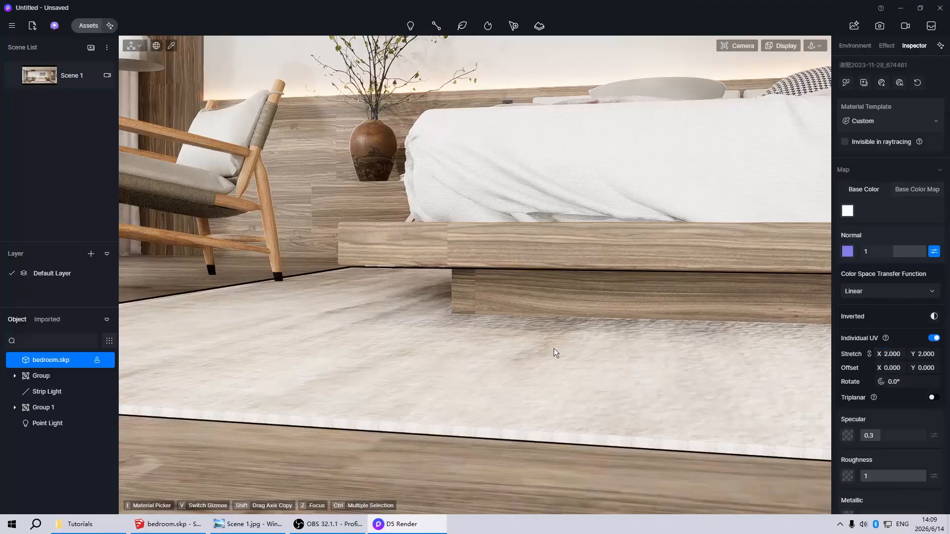
- Set the rug normal map's UV stretch to 3 in X and Y
scroll(523, 347, "down", 5)
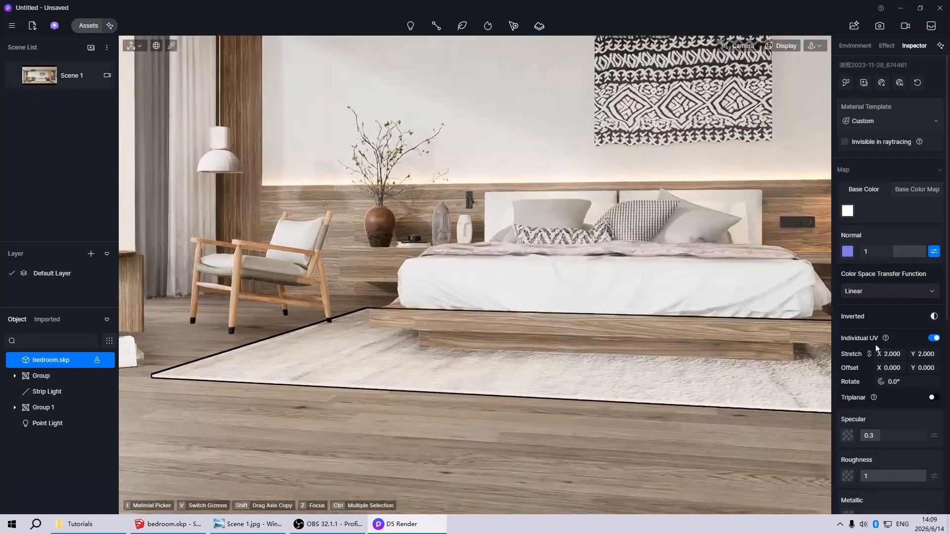
left_click(892, 354)
type("3")
key("Return")
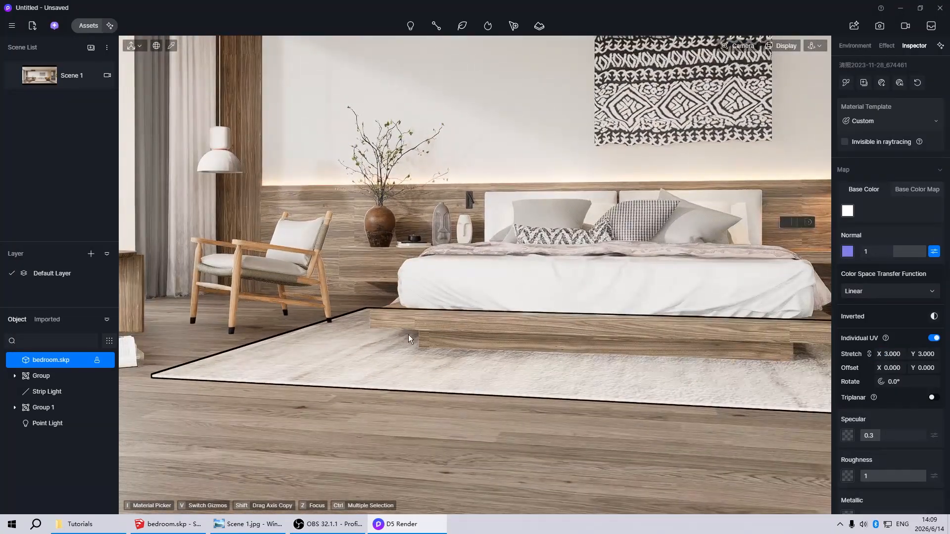
- Set the rug's normal strength to 0.5 and return to the Scene 1 view
scroll(409, 334, "up", 3)
scroll(438, 353, "up", 2)
middle_click_drag(439, 352, 444, 351)
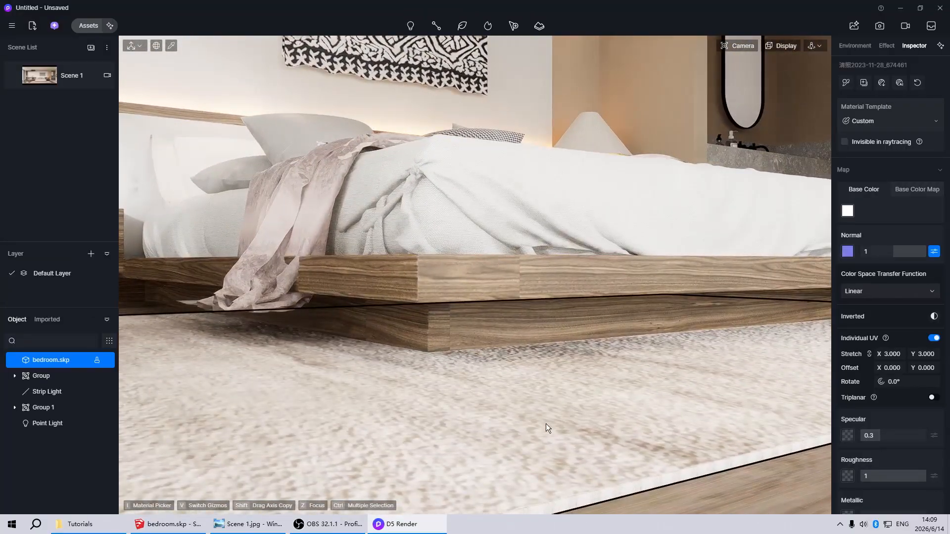
scroll(544, 398, "down", 5)
left_click(907, 251)
type("0.5")
key("Return")
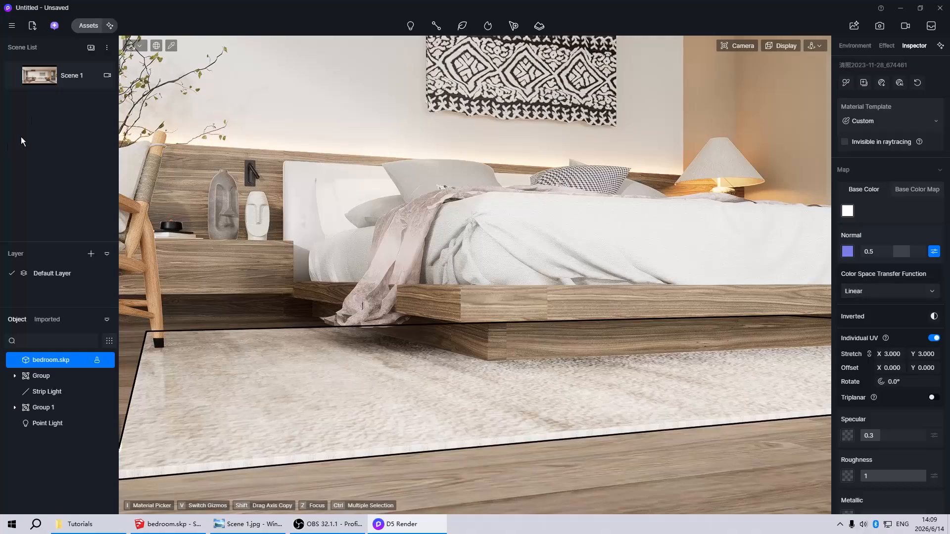
left_click(44, 78)
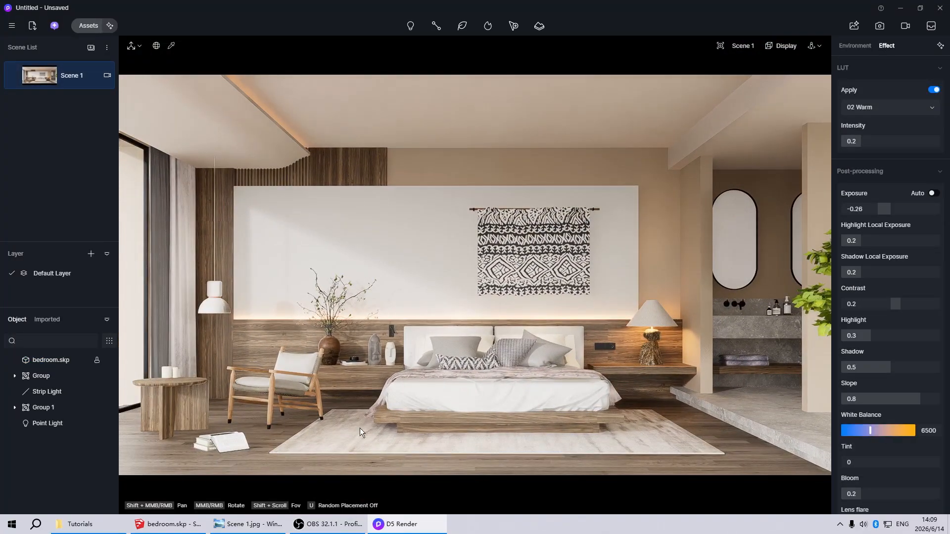
- Darken the rug's base color slightly by setting its HSV brightness value to 93
left_click(360, 428)
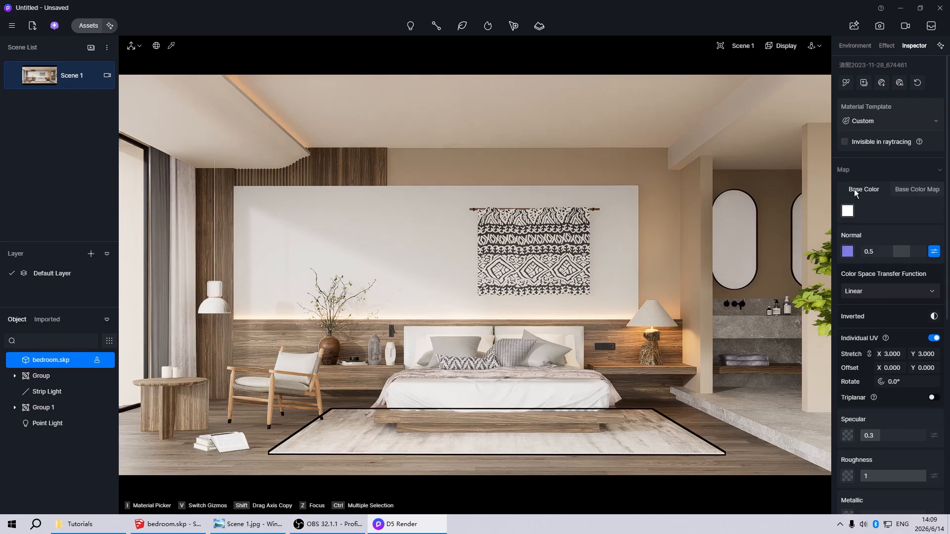
left_click(847, 211)
left_click(844, 253)
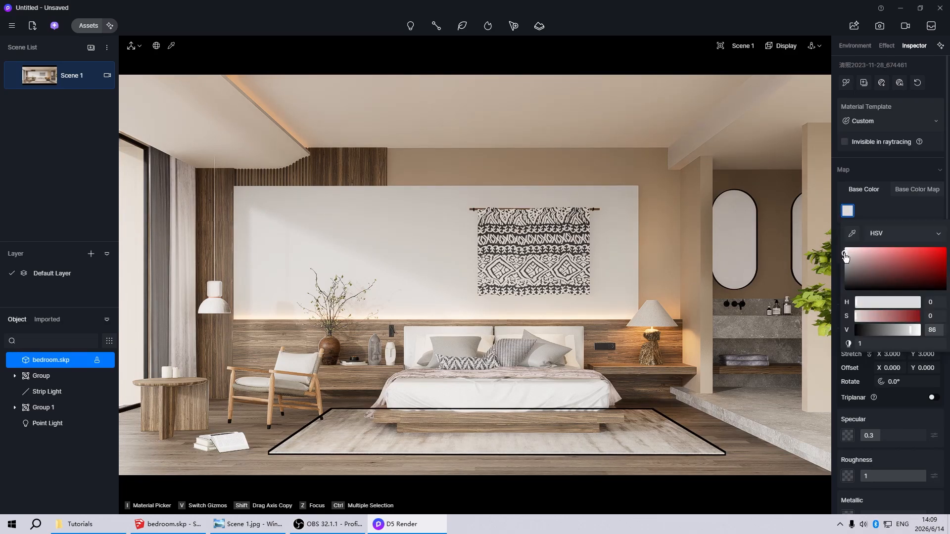
left_click_drag(845, 256, 845, 254)
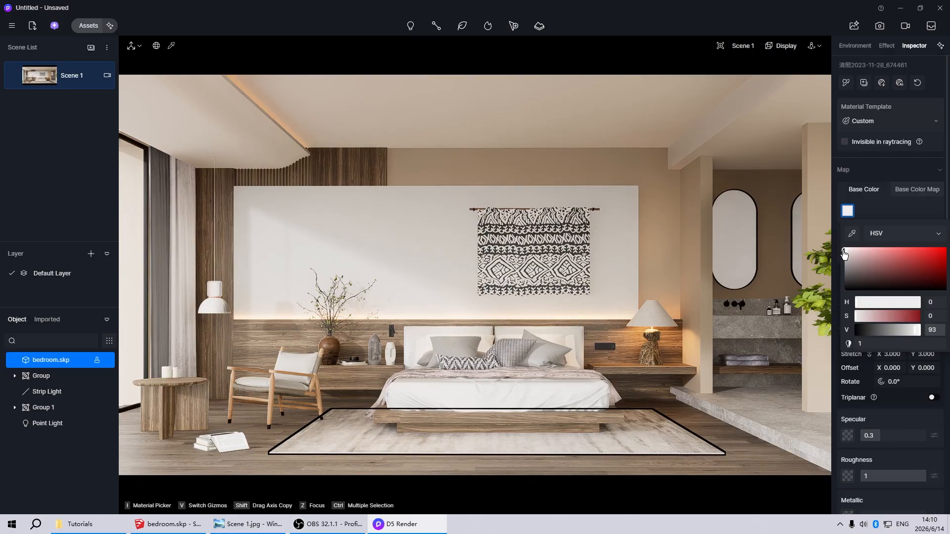
key("Escape")
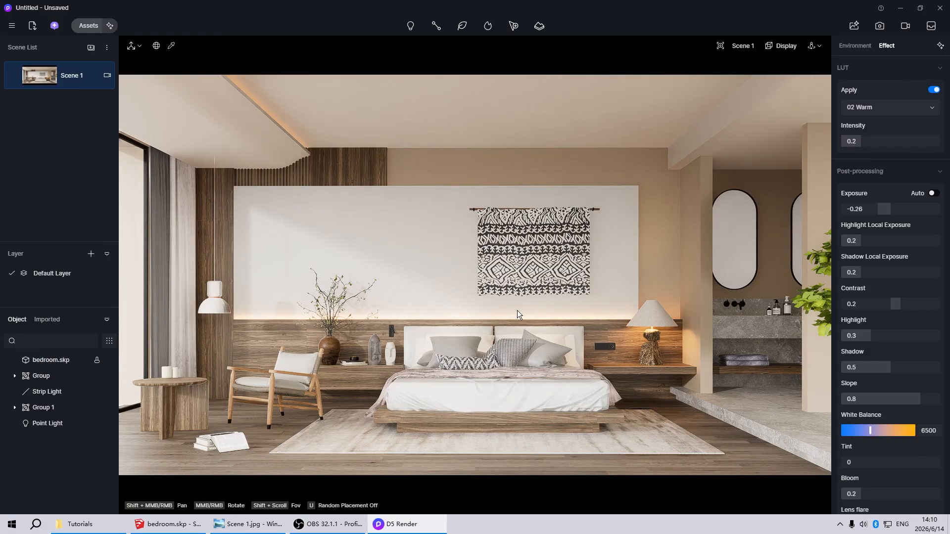
- Set the white curtain's roughness to 1 and apply the Cloth material template to the grey curtain beside the window
left_click(182, 230)
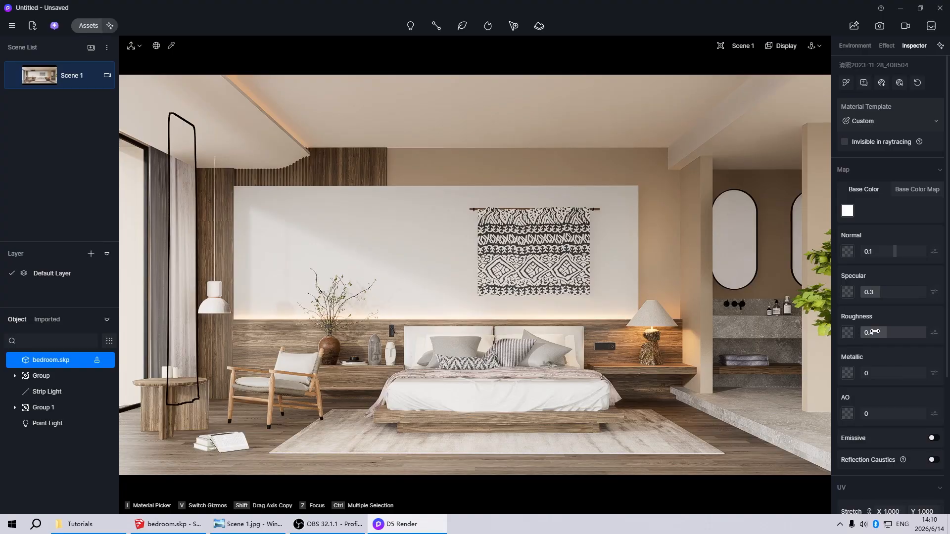
left_click_drag(881, 332, 928, 333)
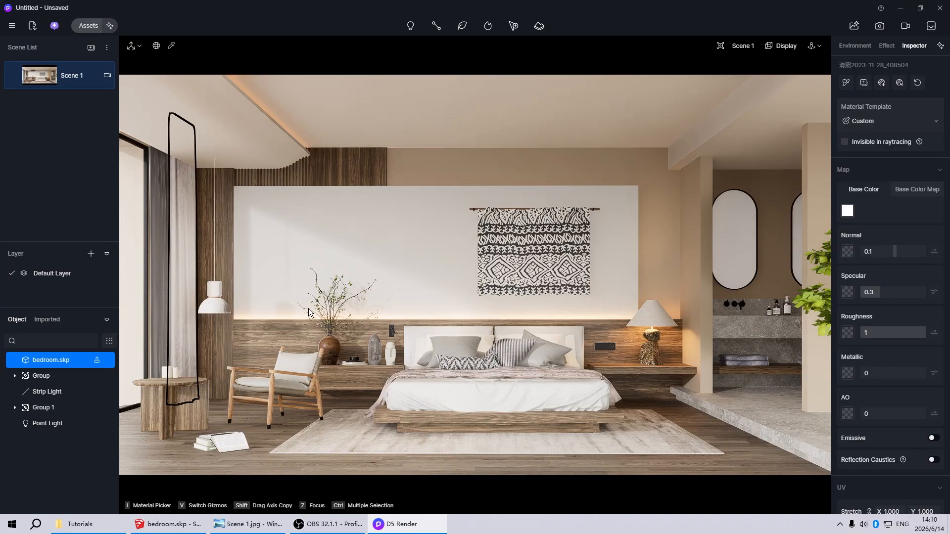
left_click(156, 297)
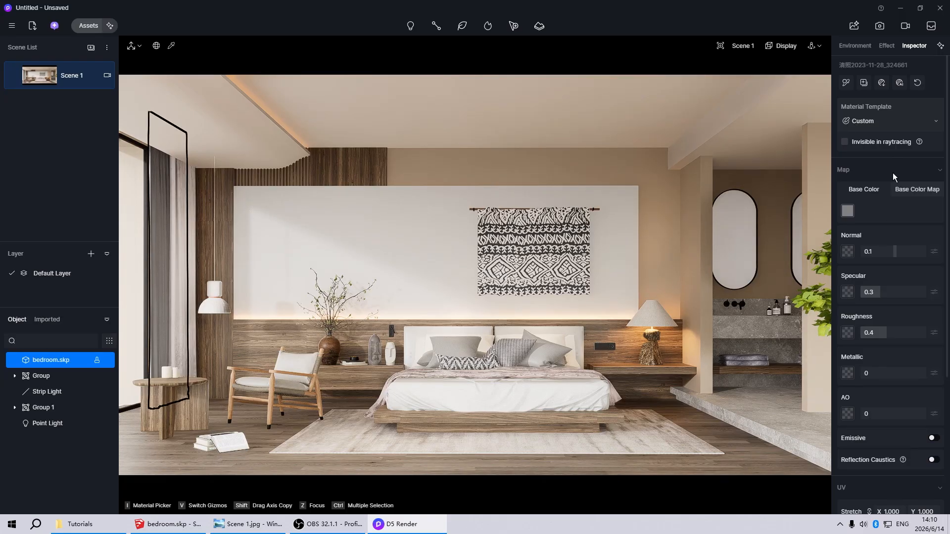
left_click(879, 121)
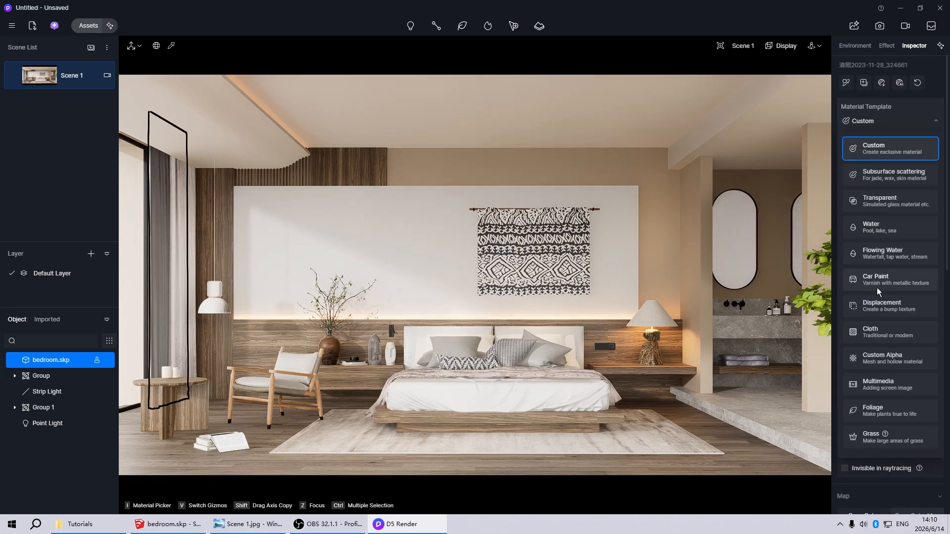
left_click(879, 330)
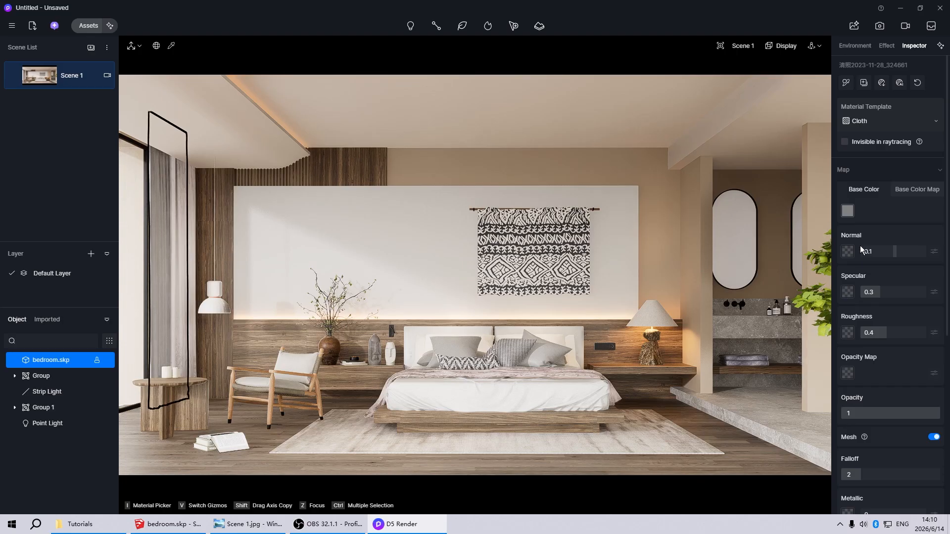
- Lighten the cloth curtain's base color to an HSV brightness value of 91
left_click(847, 211)
left_click(845, 266)
left_click_drag(845, 267, 843, 254)
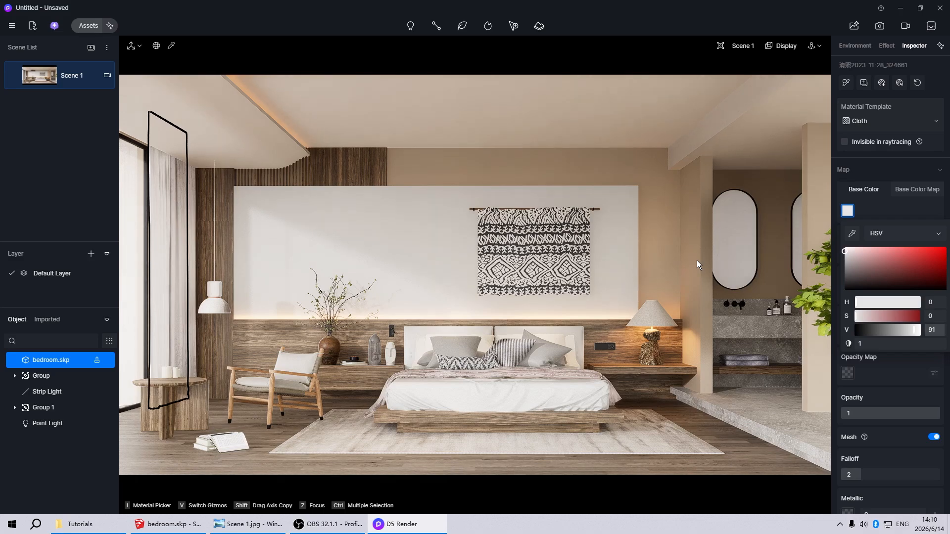
key("Escape")
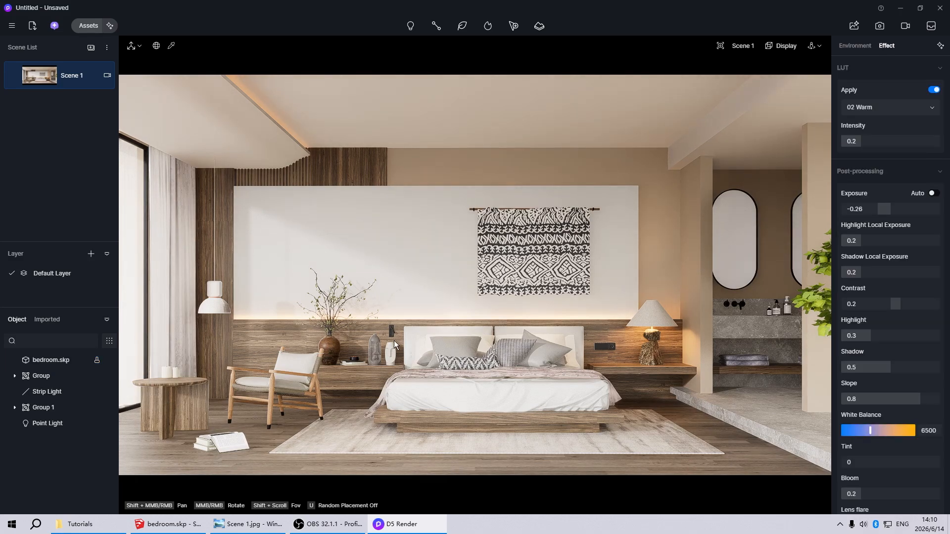
- Set the roughness of the bathroom's grey stone platform to 0.2
left_click(759, 401)
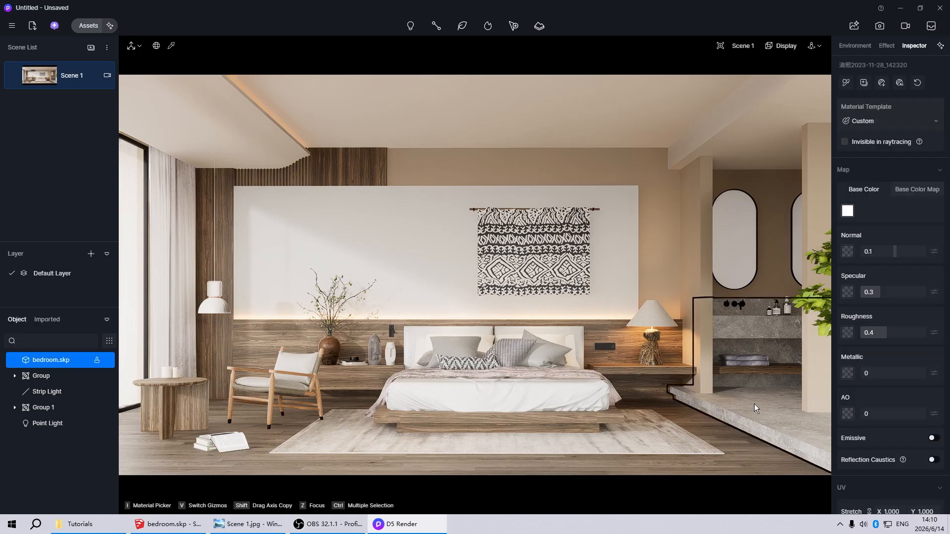
left_click_drag(885, 332, 880, 336)
left_click(879, 335)
type("0.2")
key("Return")
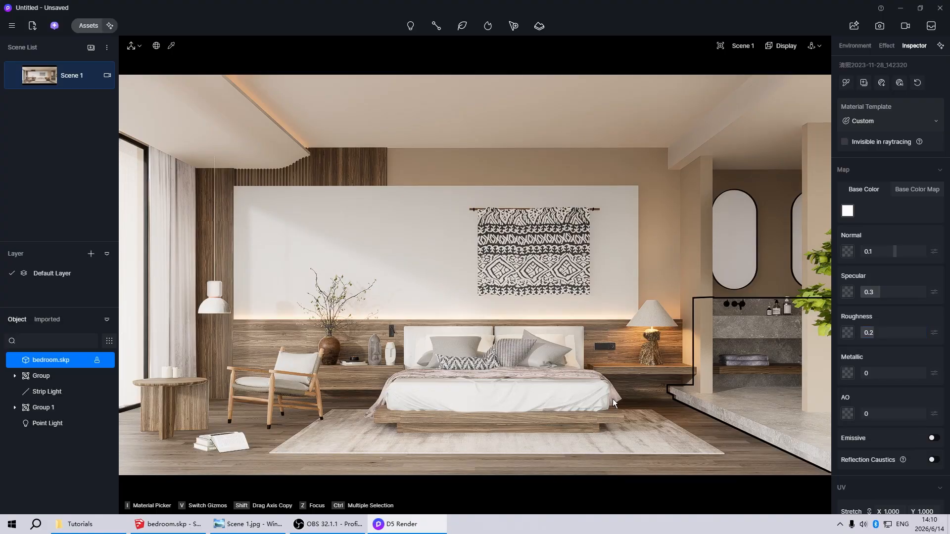
key("Escape")
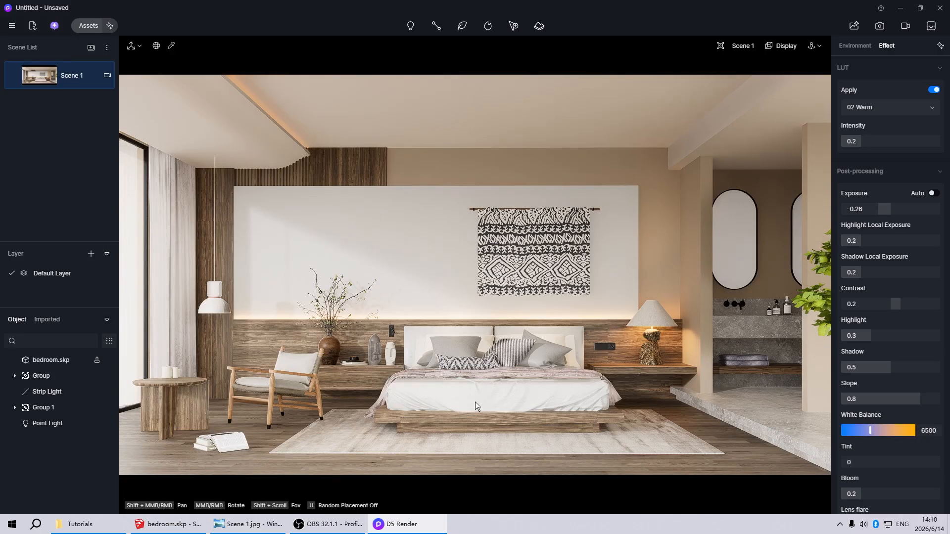
- Set the white bed sheet's roughness to 1 and its UV stretch to 0.5 in X and Y, ending in the Scene 1 view
left_click(418, 403)
left_click_drag(884, 332, 930, 332)
scroll(477, 393, "up", 5)
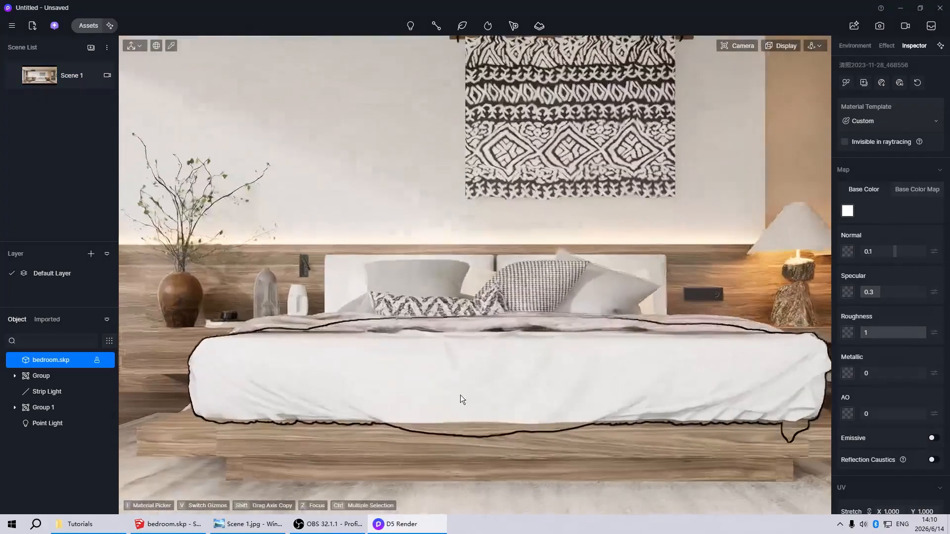
scroll(460, 395, "up", 3)
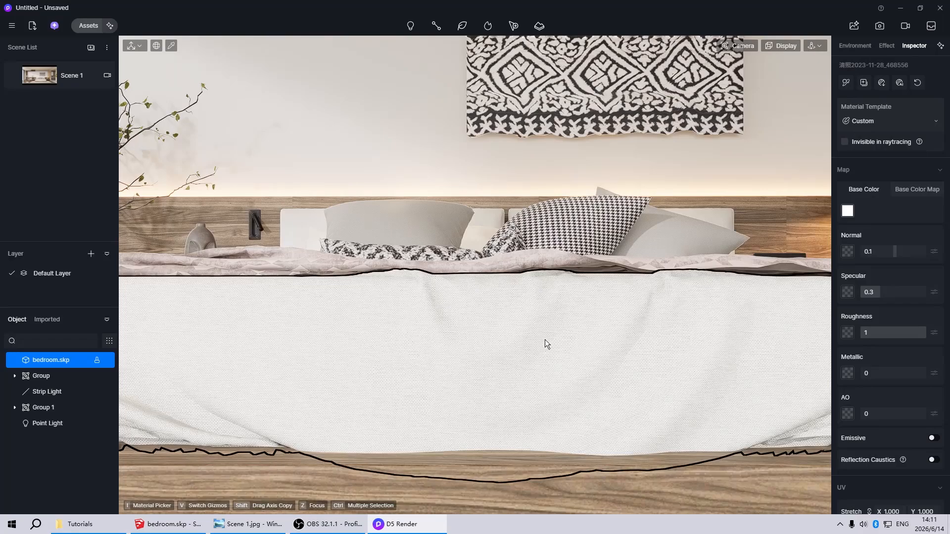
scroll(544, 340, "down", 2)
scroll(947, 412, "down", 4)
left_click(890, 353)
type("0.5")
key("Return")
scroll(405, 359, "up", 2)
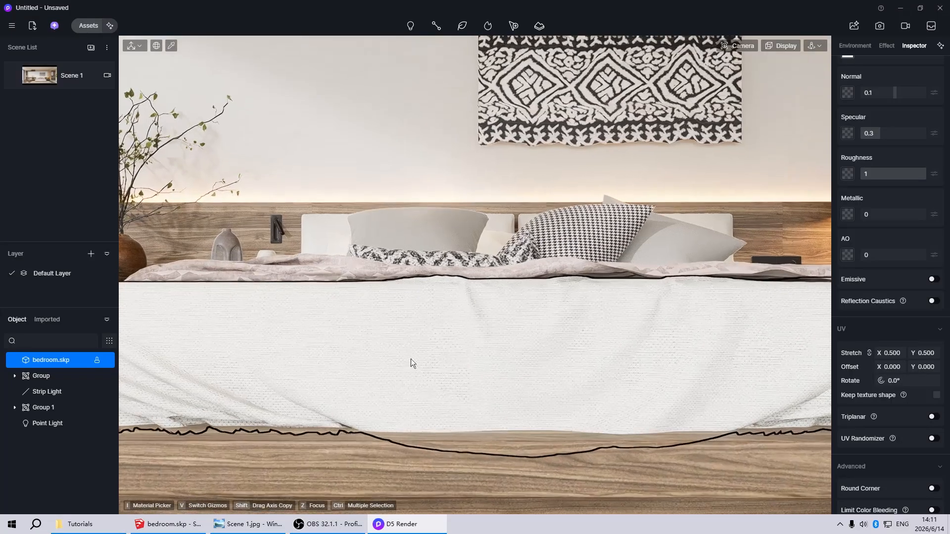
left_click(41, 78)
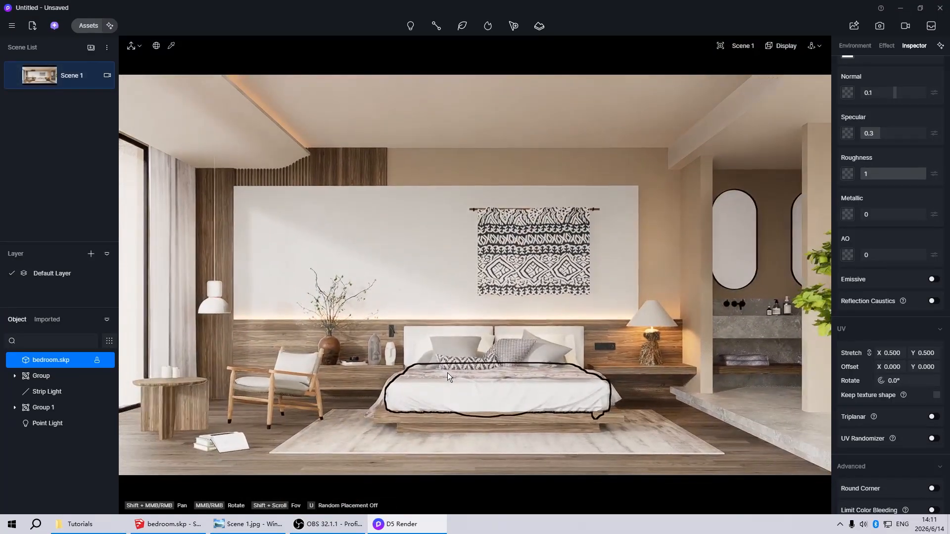
- Set the roughness of the throw blanket and the patterned lumbar pillow on the bed to 1
left_click(447, 373)
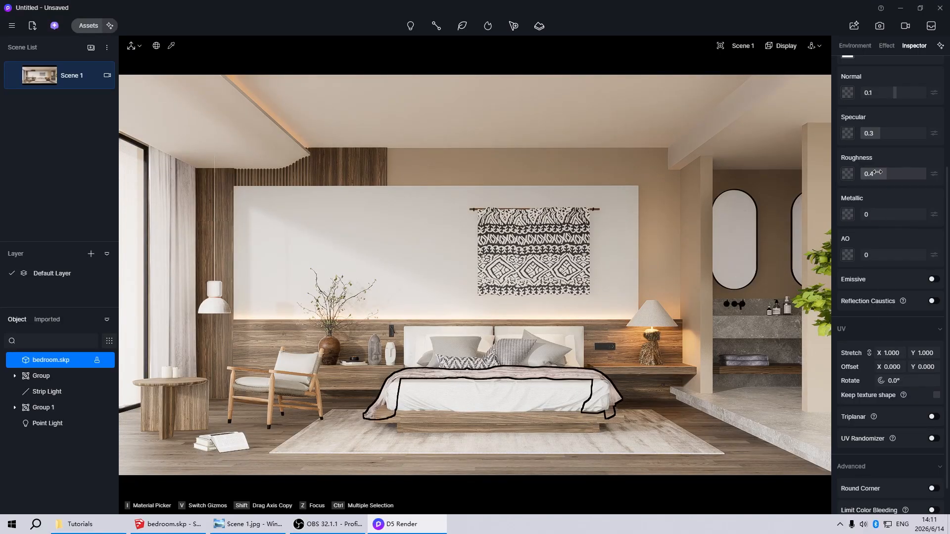
left_click(467, 360)
left_click_drag(871, 173, 927, 174)
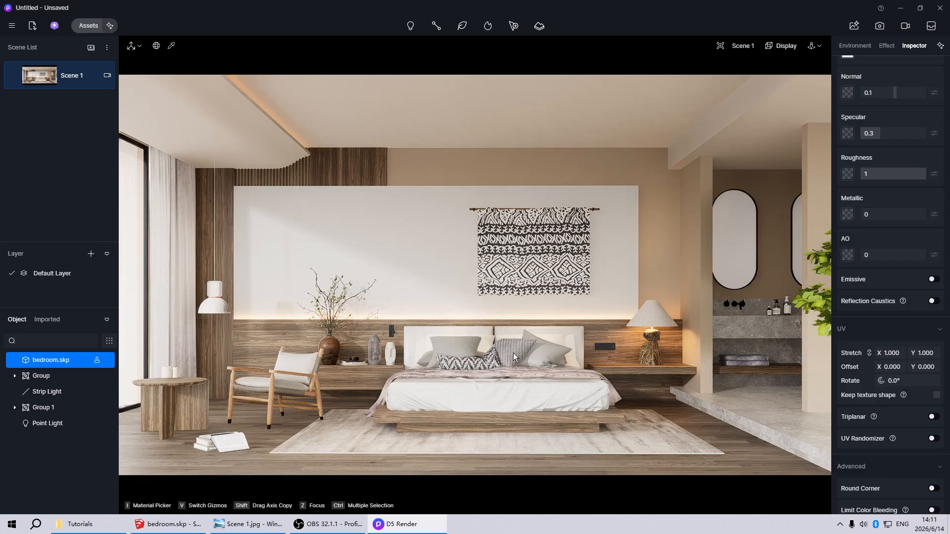
- Set the roughness of the houndstooth pillow and the grey pillows to 1
left_click(513, 352)
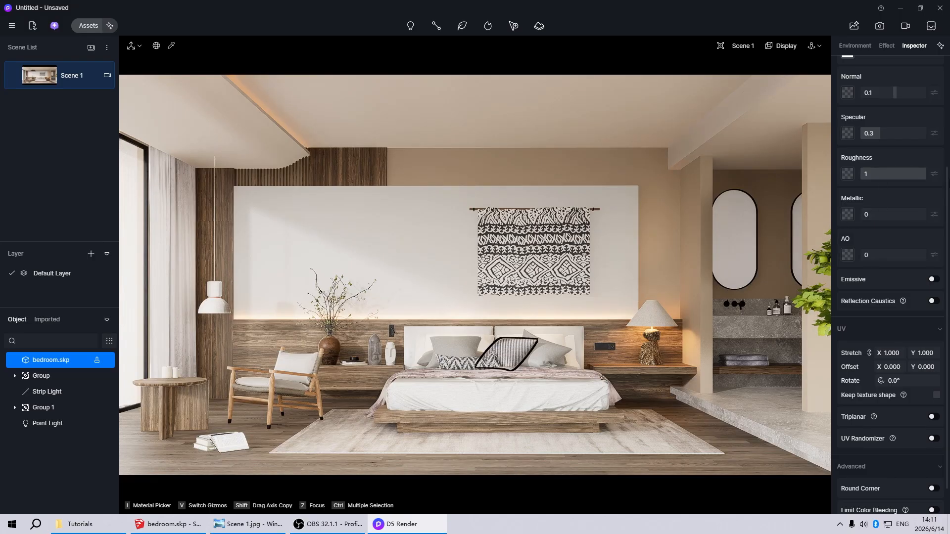
left_click(532, 358)
left_click_drag(885, 173, 928, 173)
- Set the roughness of the bed's two white headboard cushions to 1
left_click(490, 344)
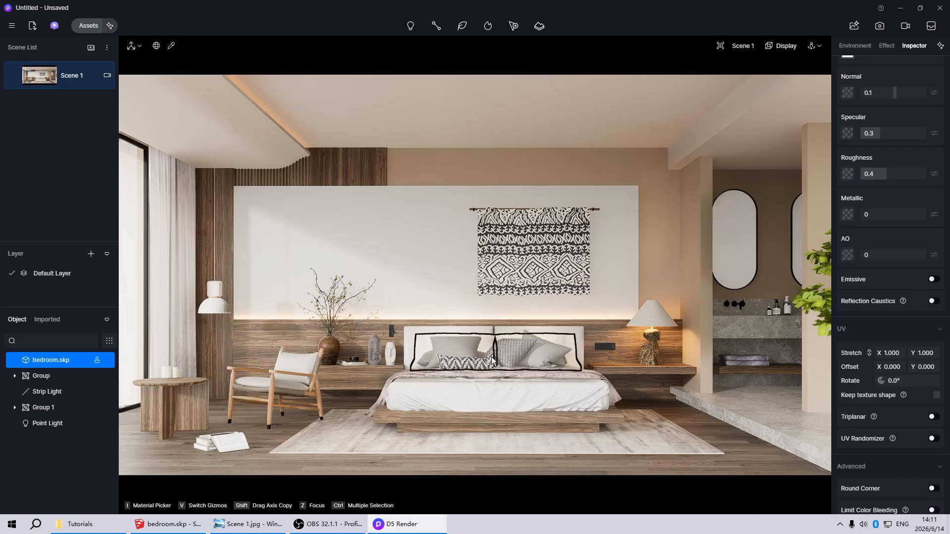
left_click(476, 331)
left_click_drag(891, 174, 928, 174)
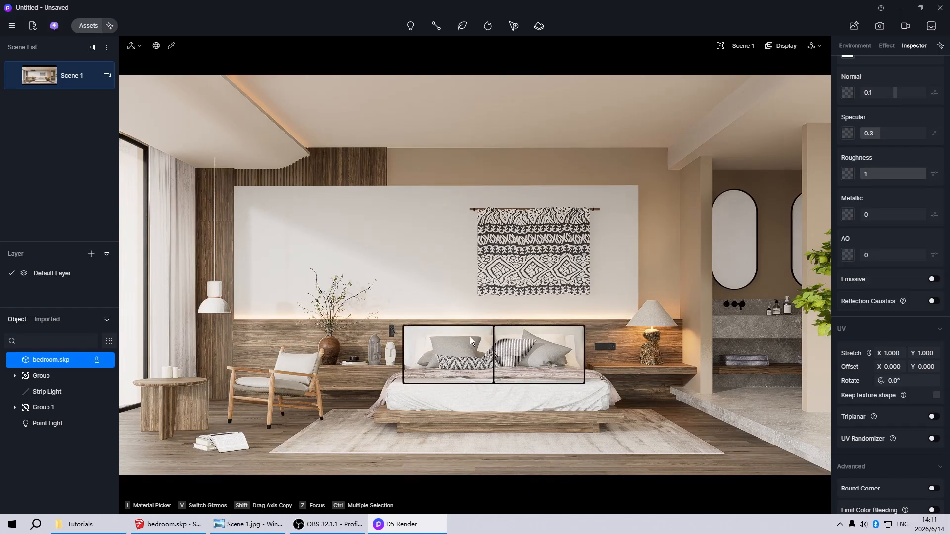
- Check the roughness of the grey pillows and the patterned lumbar pillow
left_click(426, 358)
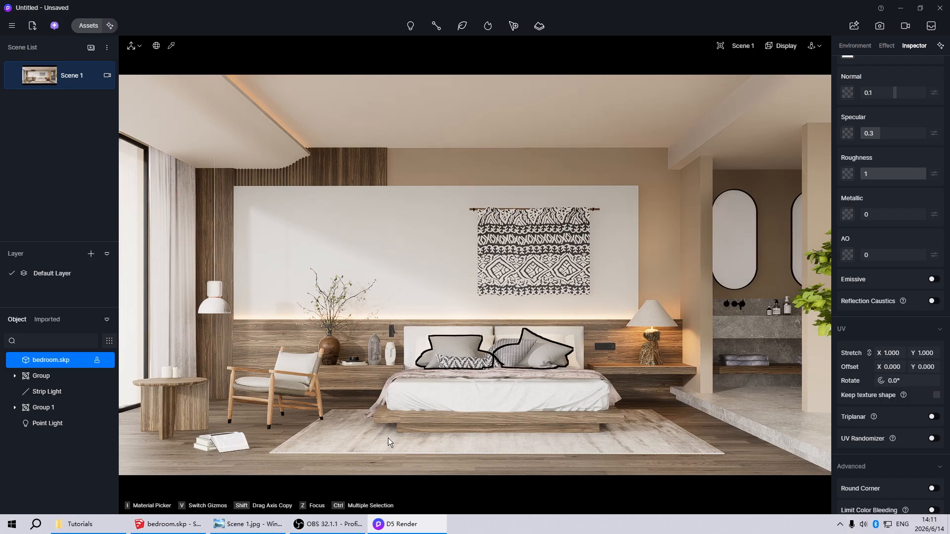
left_click(465, 370)
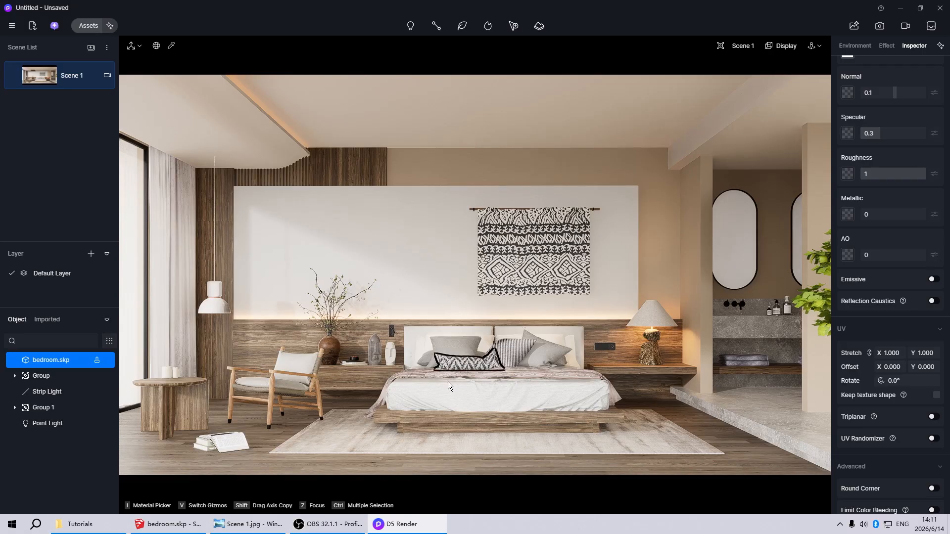
key("Escape")
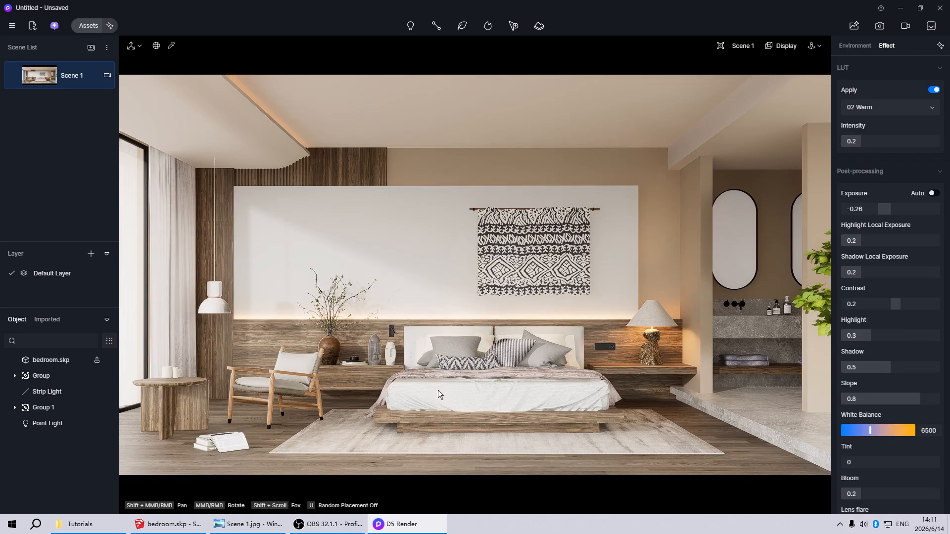
- Set the roughness of the armchair's cushions and the webbing beneath them to 1
left_click(305, 363)
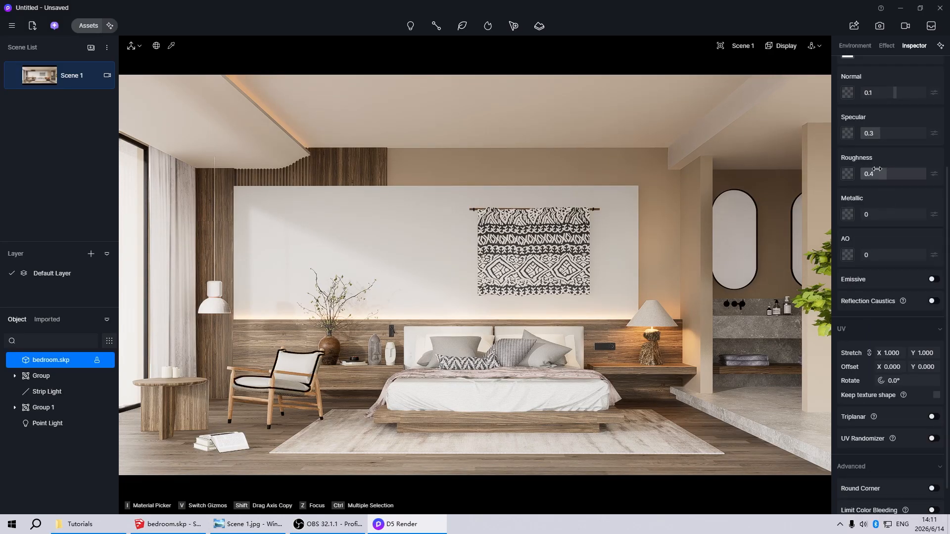
left_click_drag(878, 170, 928, 171)
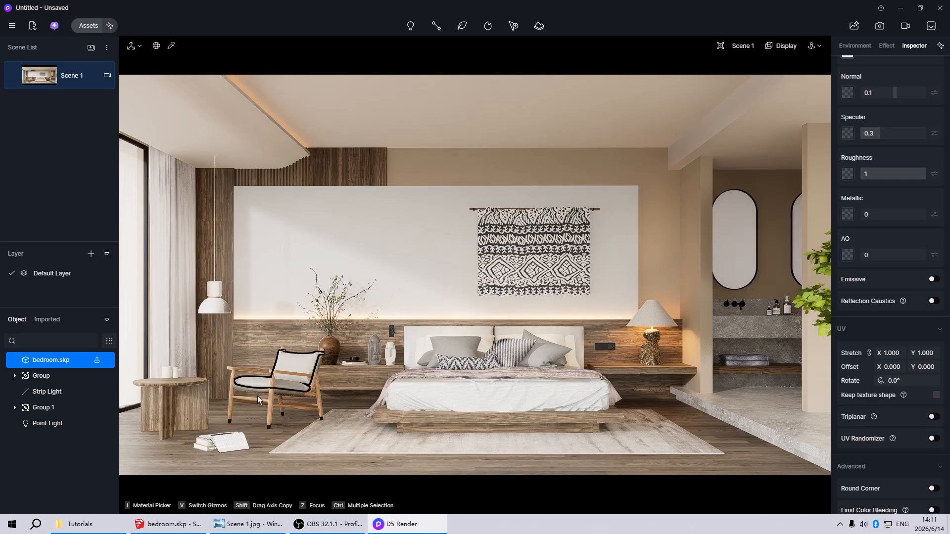
key("ctrl+z")
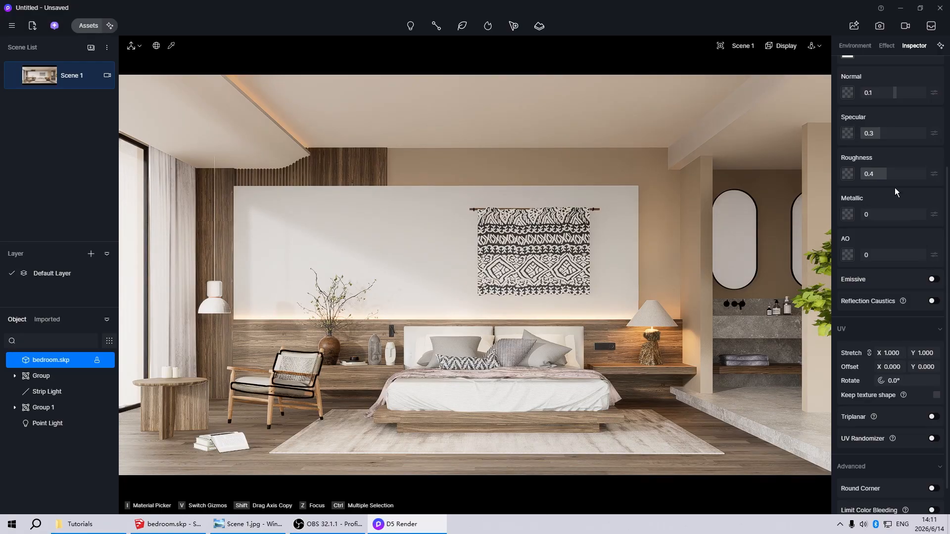
left_click_drag(884, 175, 937, 176)
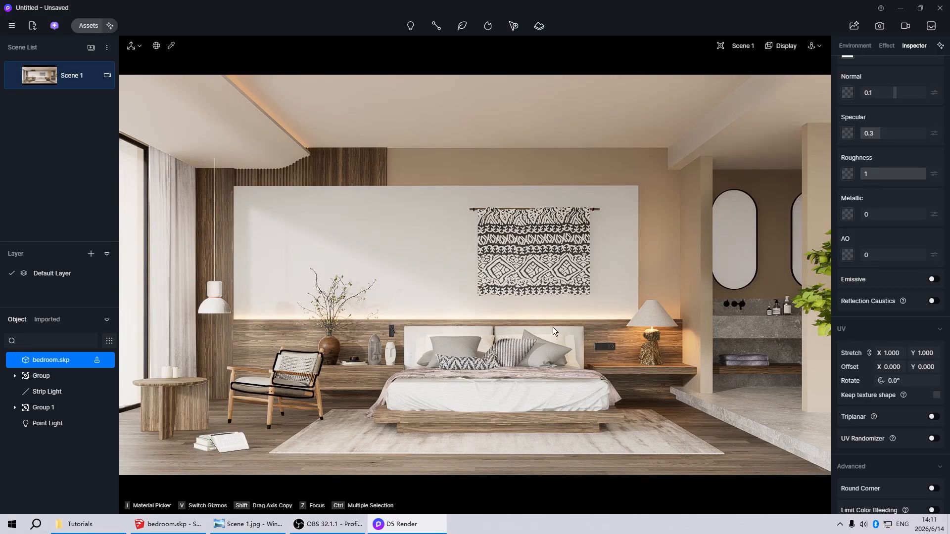
key("Escape")
- Set the roughness of the patterned wall tapestry above the bed to 1
left_click(512, 250)
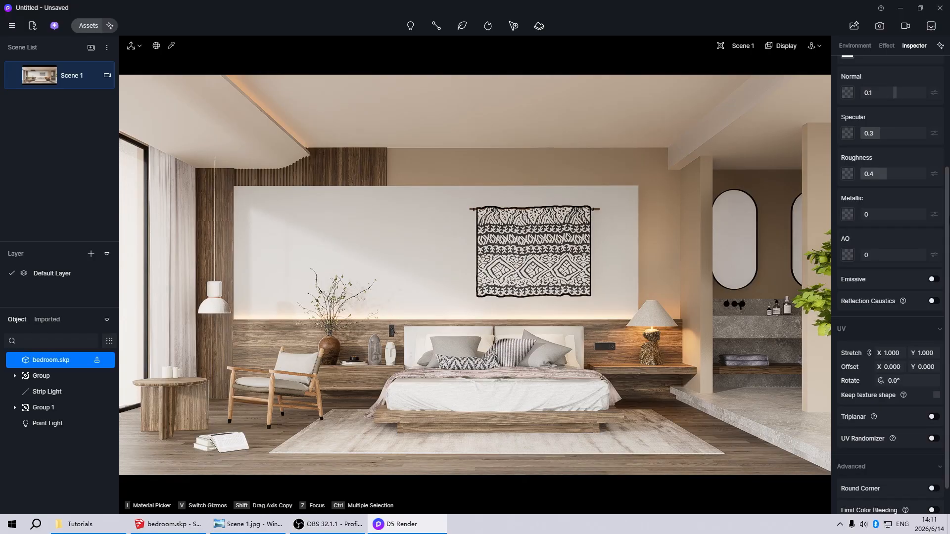
left_click_drag(884, 174, 936, 174)
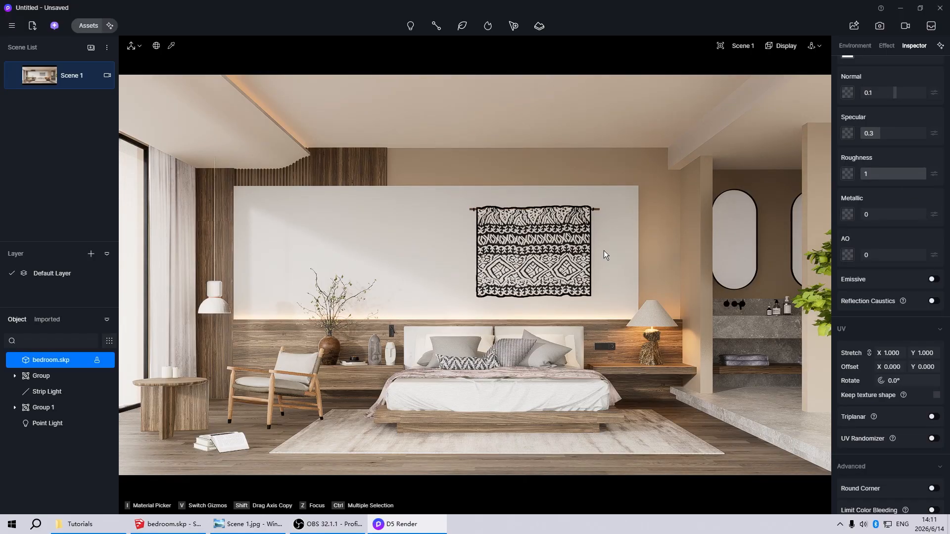
left_click(656, 312)
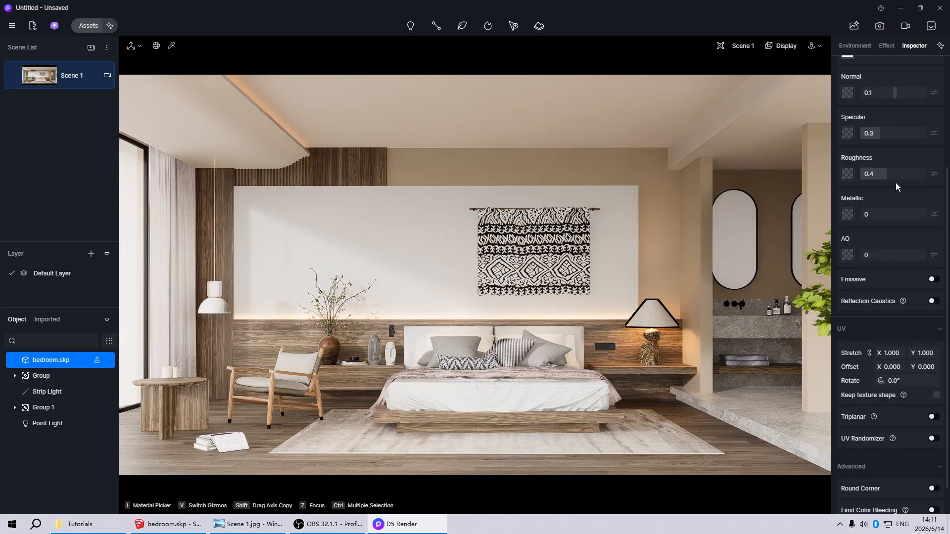
key("Escape")
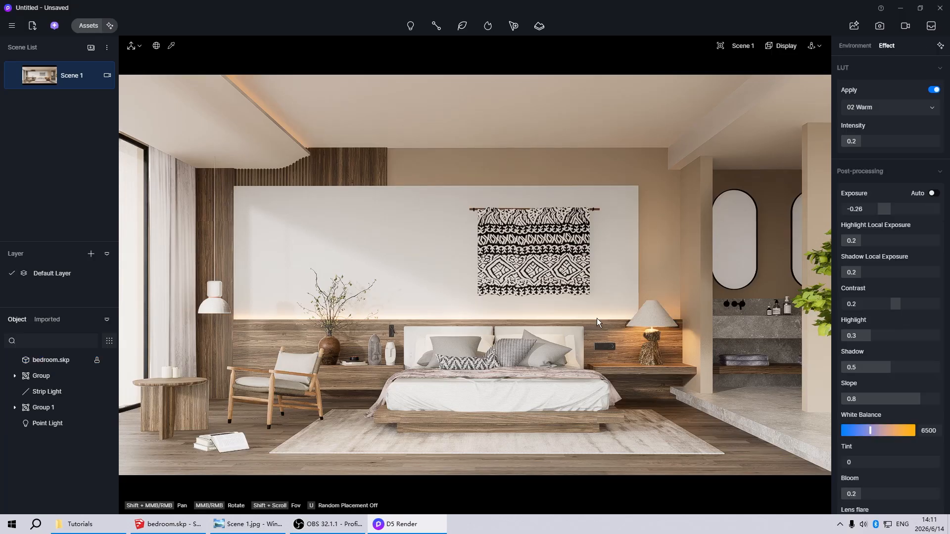
- Lighten the black base color of the armchair's leg caps slightly and return to the saved Scene 1 view
left_click(268, 428)
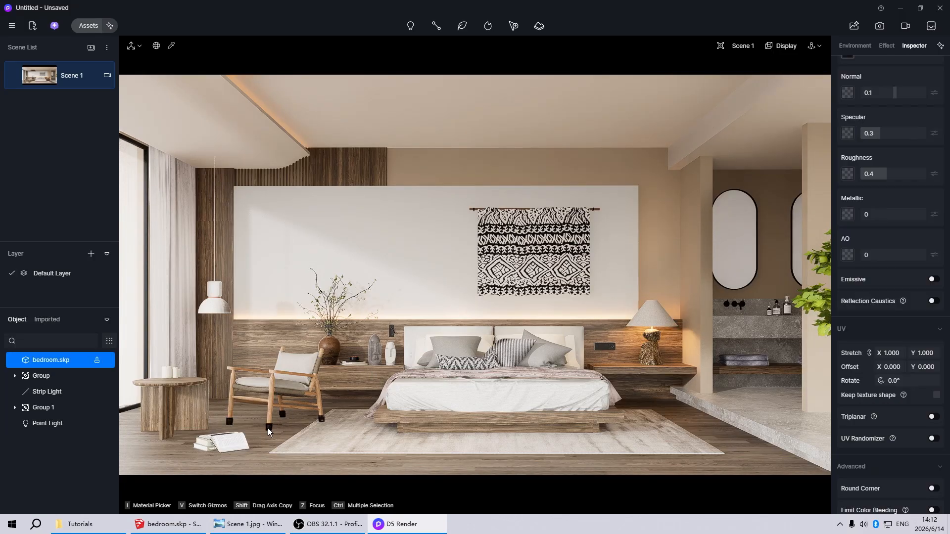
scroll(854, 236, "up", 2)
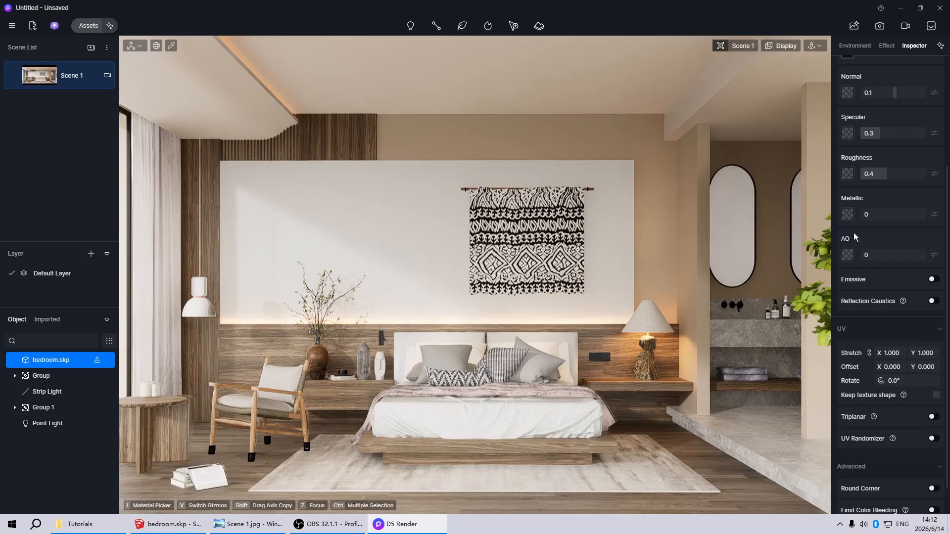
left_click(845, 173)
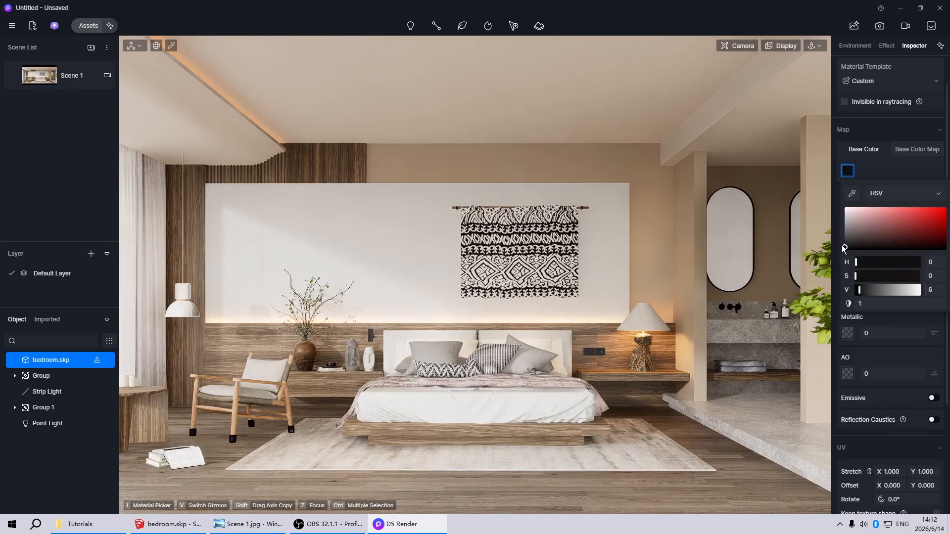
left_click_drag(844, 248, 842, 240)
key("Escape")
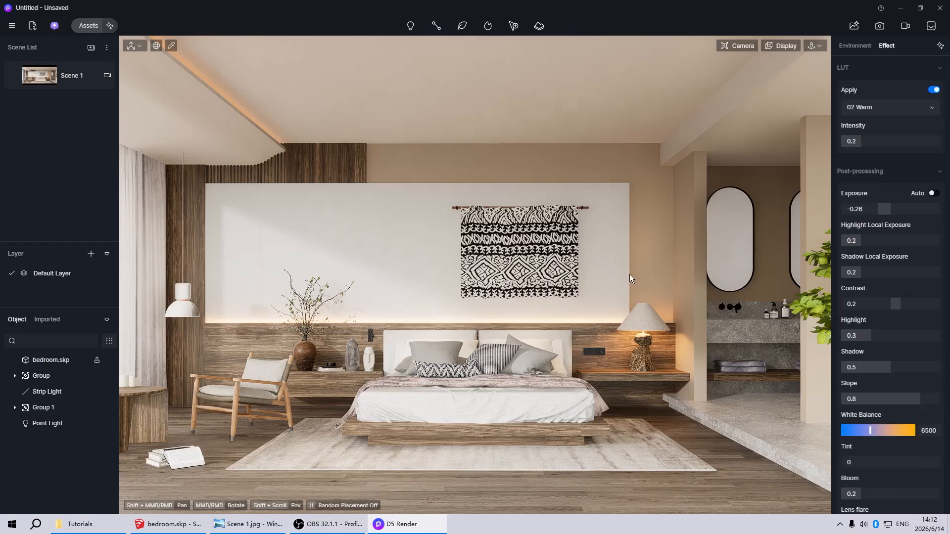
left_click(45, 75)
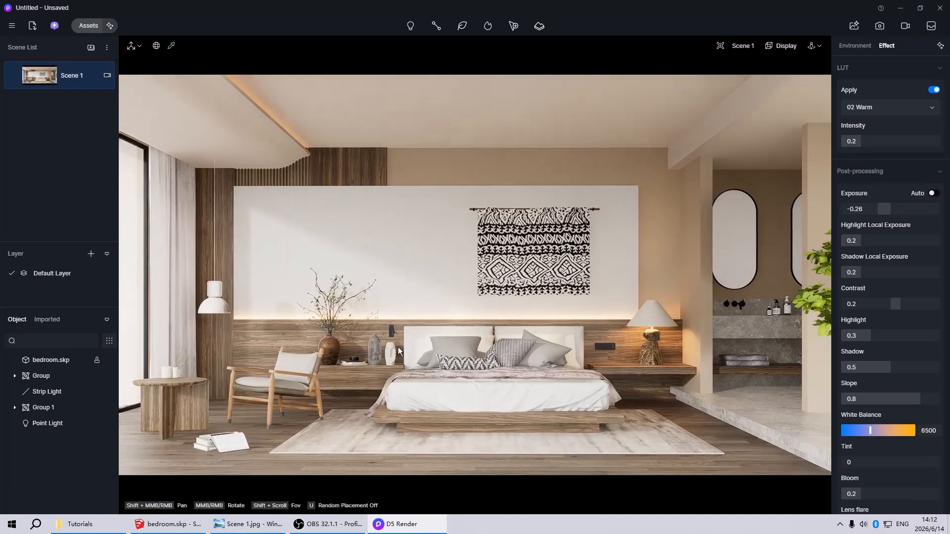
- Set the metallic value of the small black bowl on the nightstand books to 1 and lower its roughness
scroll(349, 360, "up", 1)
scroll(349, 360, "up", 5)
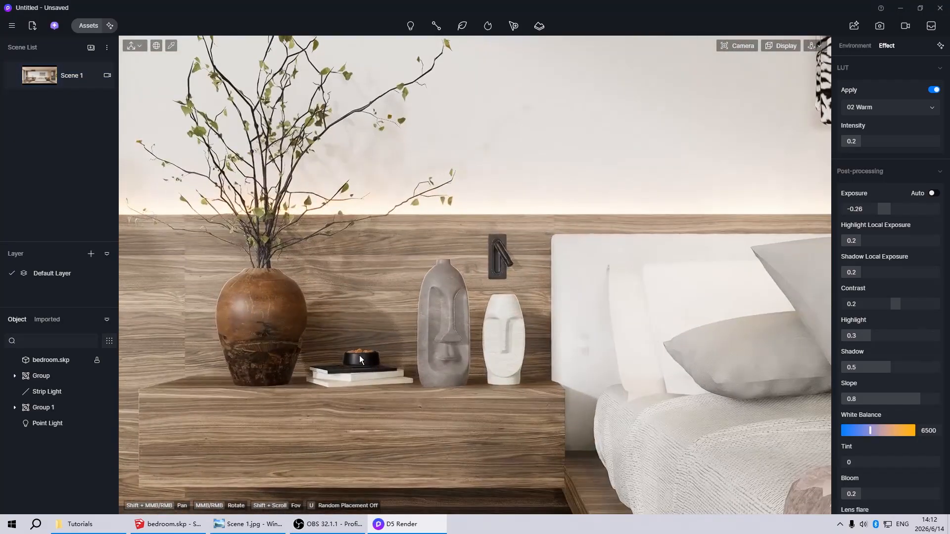
left_click(429, 366)
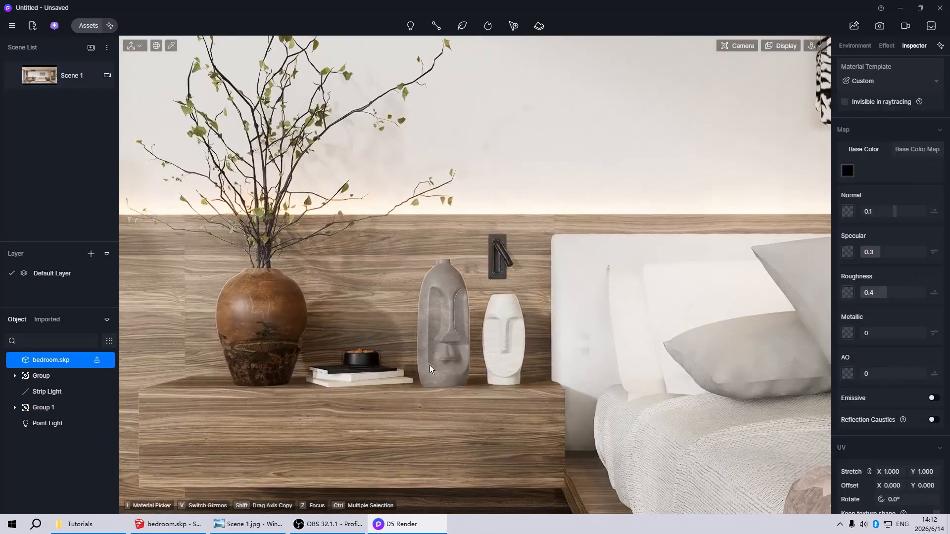
left_click(847, 171)
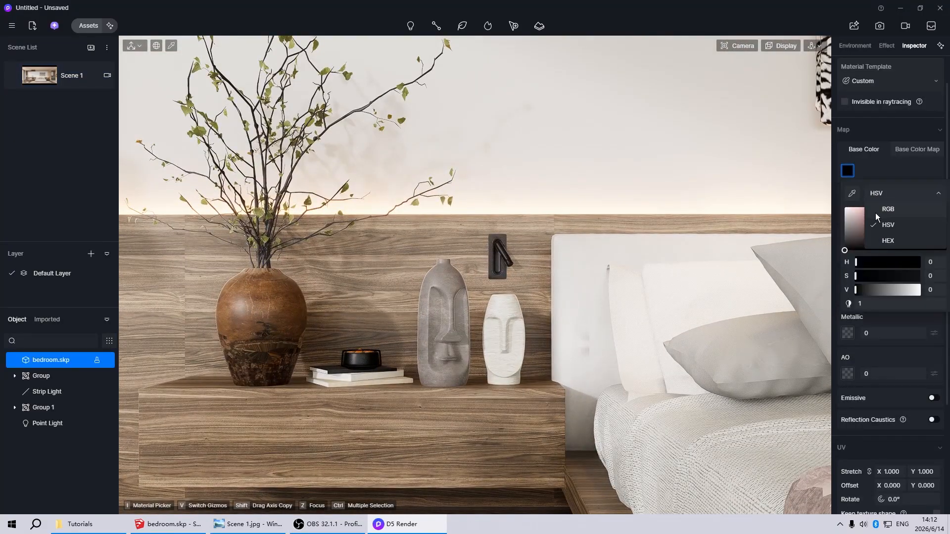
left_click(889, 168)
left_click_drag(865, 337, 938, 336)
left_click_drag(887, 294, 855, 289)
- Give the small metallic bowl a gold base color with HSV 39, 37, 79
left_click(847, 172)
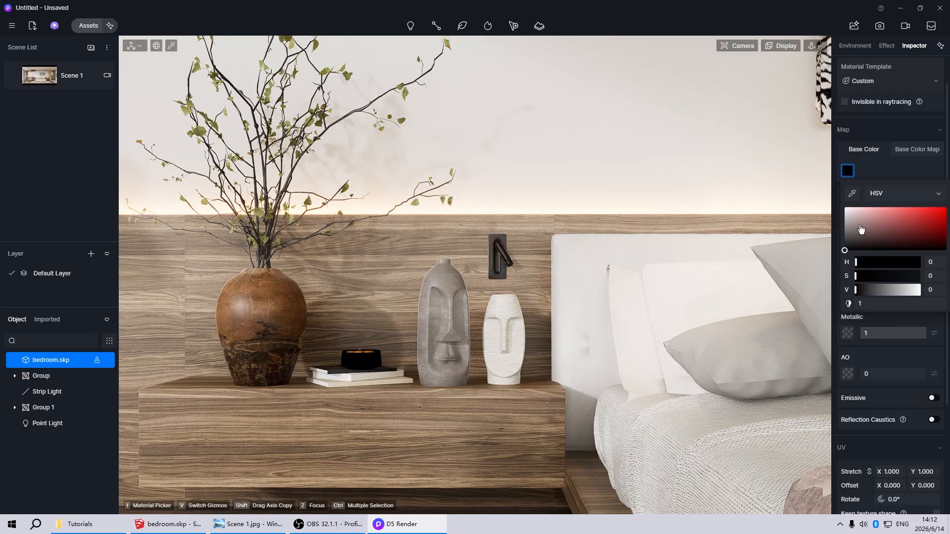
left_click_drag(857, 262, 863, 263)
left_click(901, 220)
left_click_drag(901, 220, 884, 218)
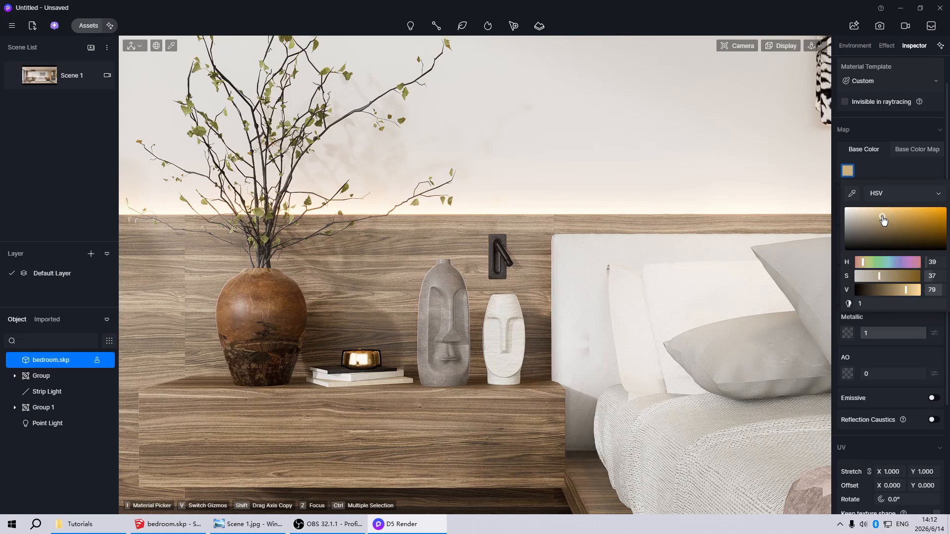
- Lower the roughness of the grey face vase and set the white face vase's roughness to 0
left_click(432, 373)
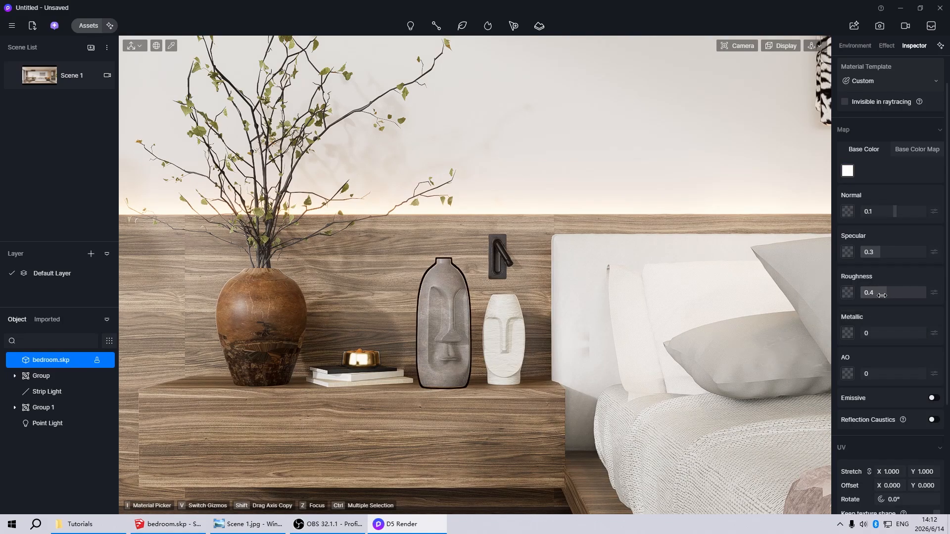
left_click(502, 303)
left_click_drag(885, 293, 862, 294)
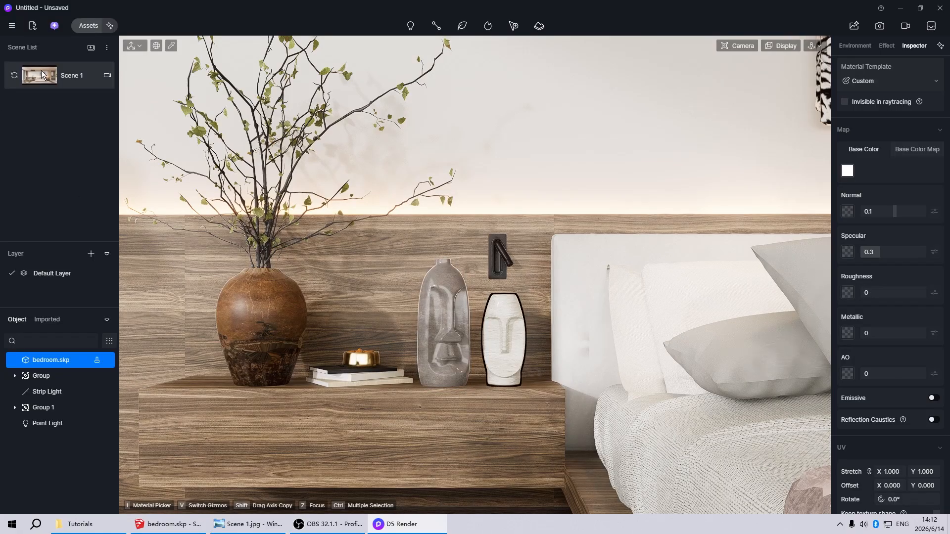
- Change the material template of the vase's branch leaves to Foliage and return to the Scene 1 view
left_click(217, 128)
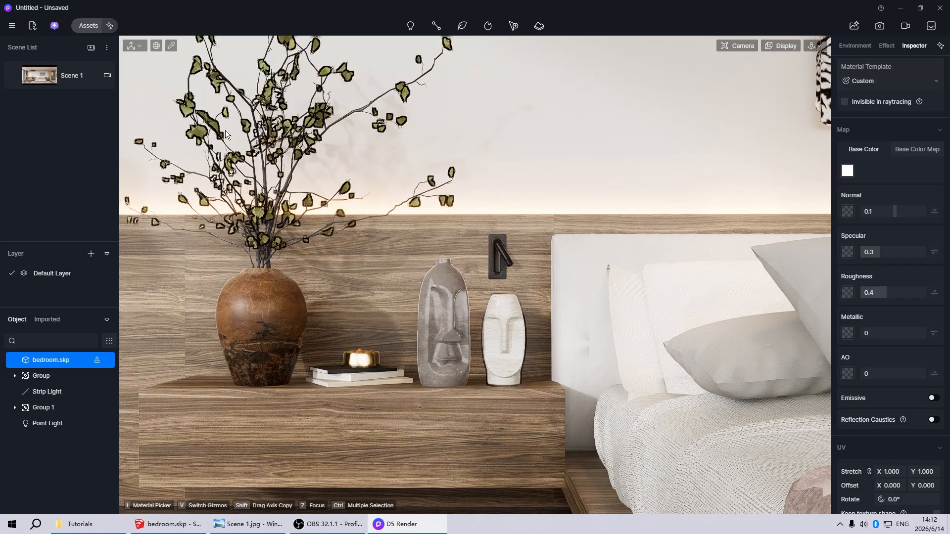
left_click(884, 79)
left_click(873, 364)
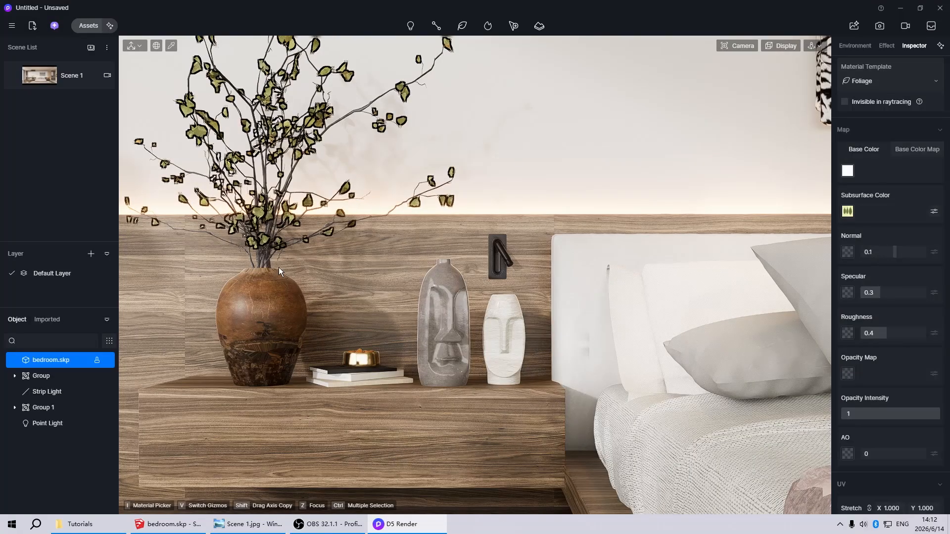
key("Escape")
left_click(60, 75)
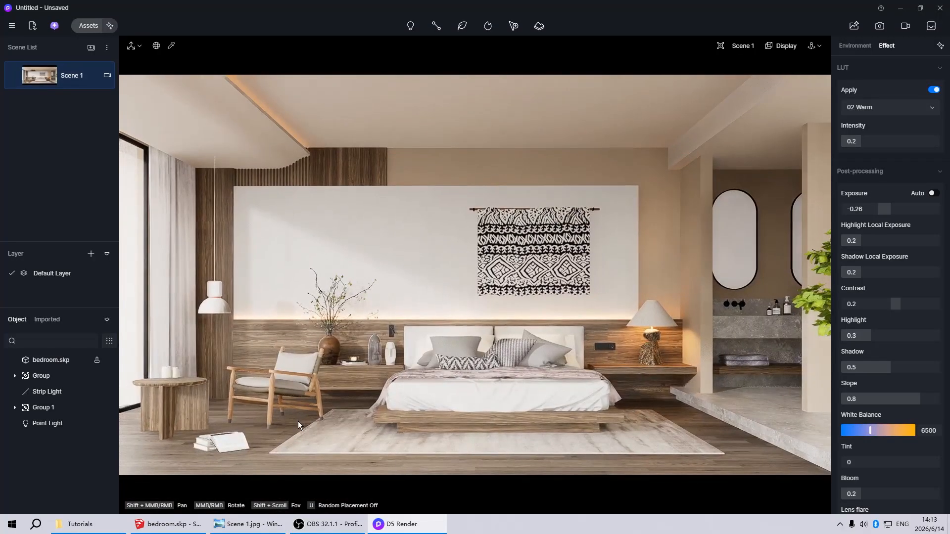
- Turn the oval bathroom mirrors reflective with metallic 1 and roughness 0
left_click(734, 243)
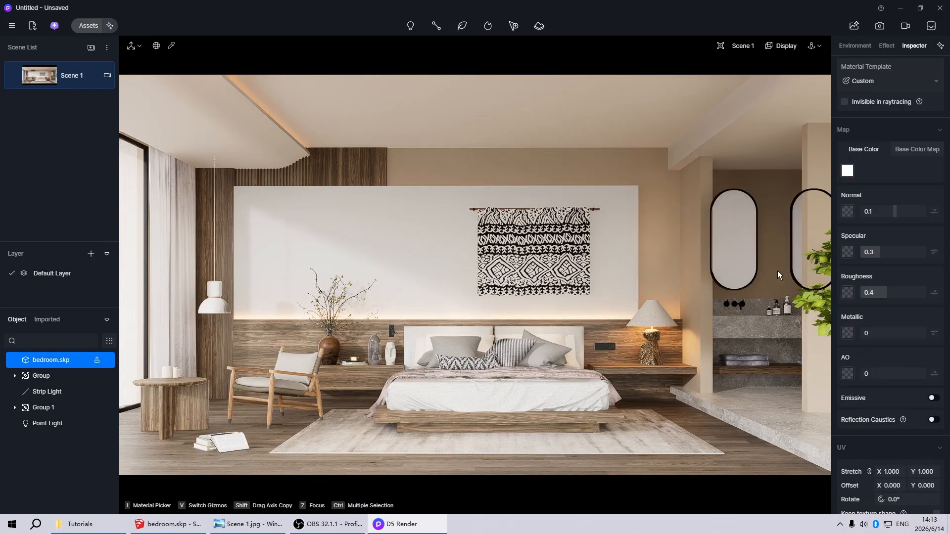
left_click_drag(876, 333, 934, 333)
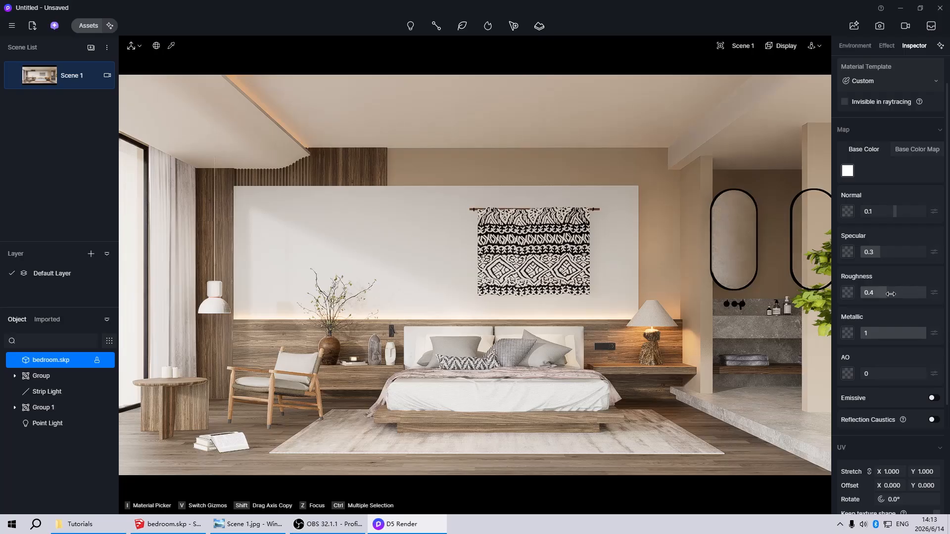
left_click_drag(889, 292, 848, 293)
- Lighten the black bathroom faucets' base color to a grey with HSV 0, 0, 43
scroll(275, 304, "down", 5)
scroll(594, 247, "up", 10)
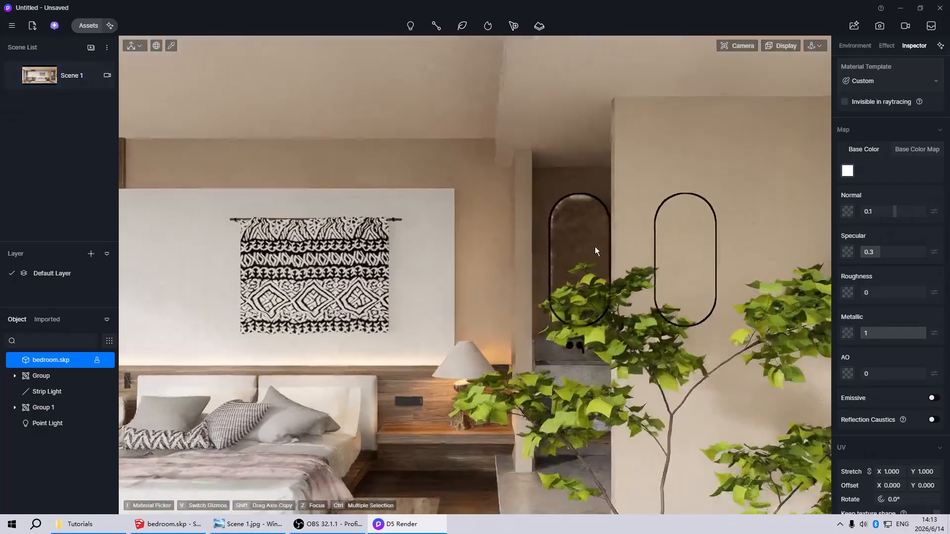
scroll(563, 252, "down", 5)
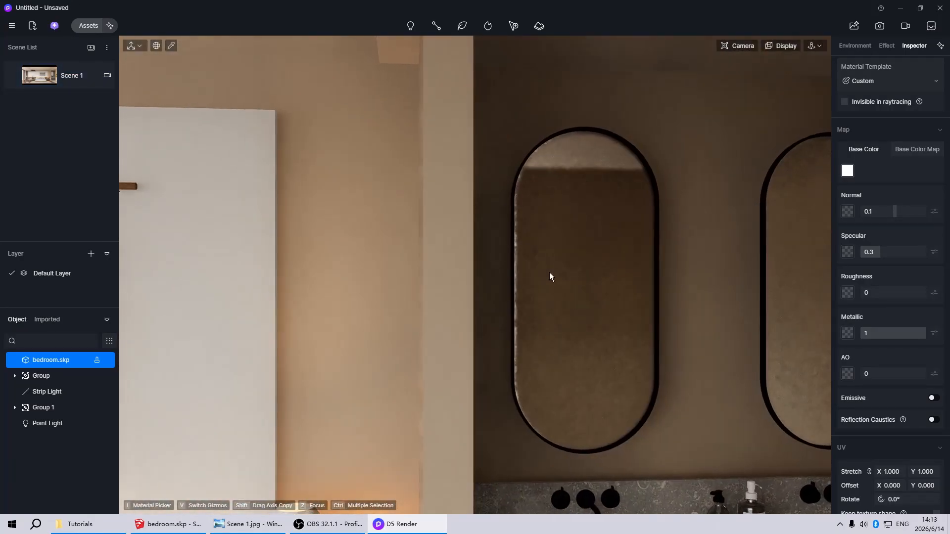
scroll(595, 437, "up", 3)
scroll(595, 436, "up", 1)
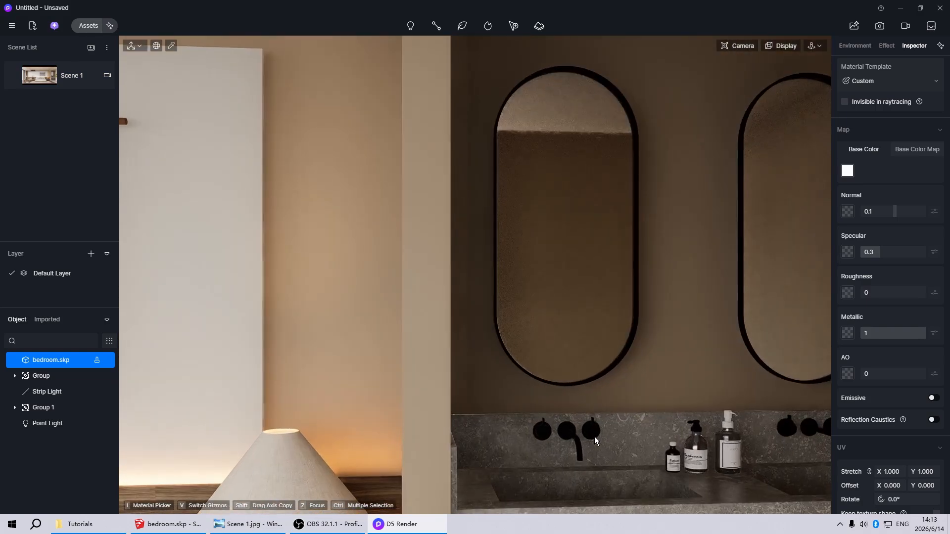
left_click(589, 431)
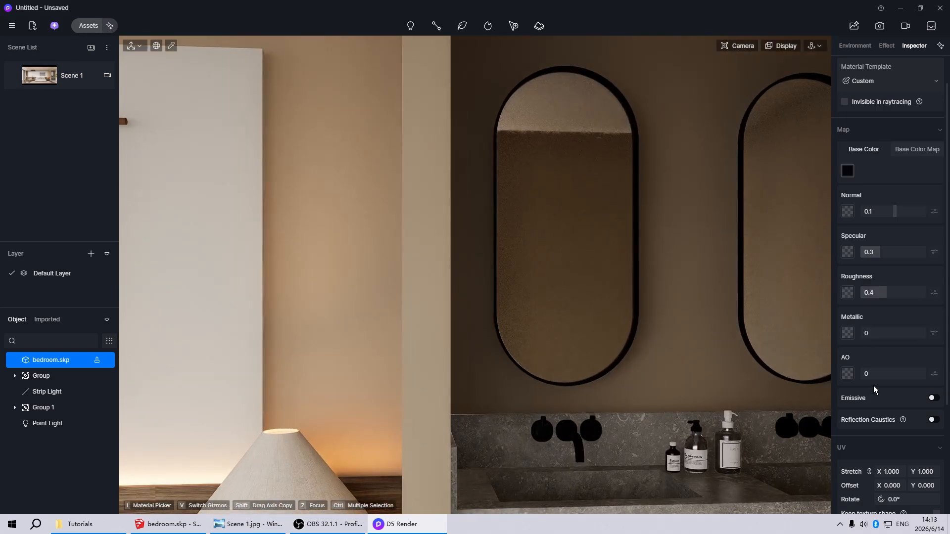
left_click(848, 171)
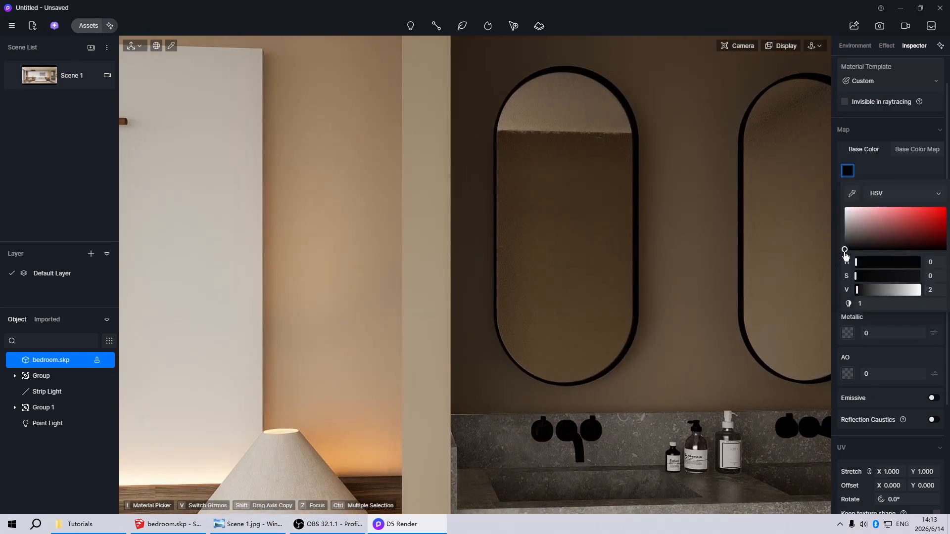
left_click_drag(844, 253, 843, 234)
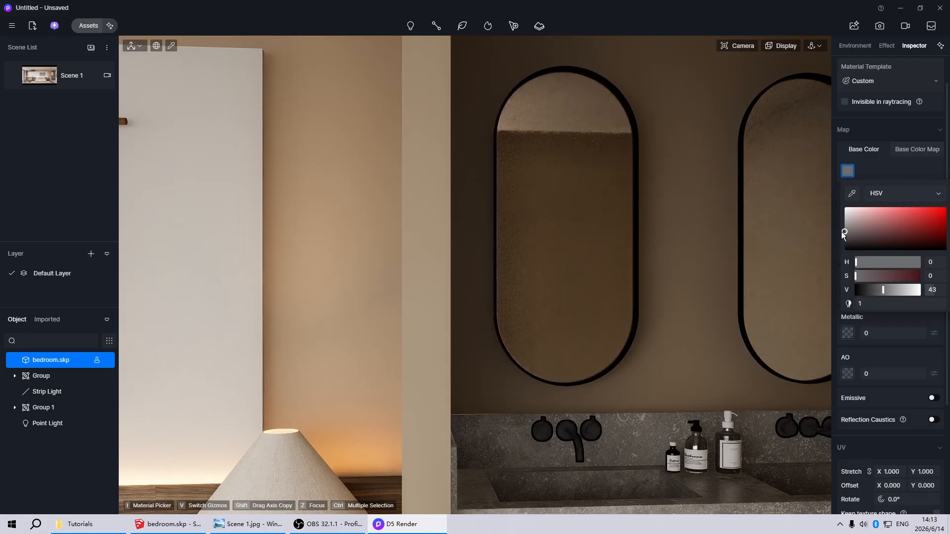
key("Escape")
- Lighten the black frames of the bathroom mirrors to dark grey and return to the Scene 1 view
left_click(608, 424)
key("i")
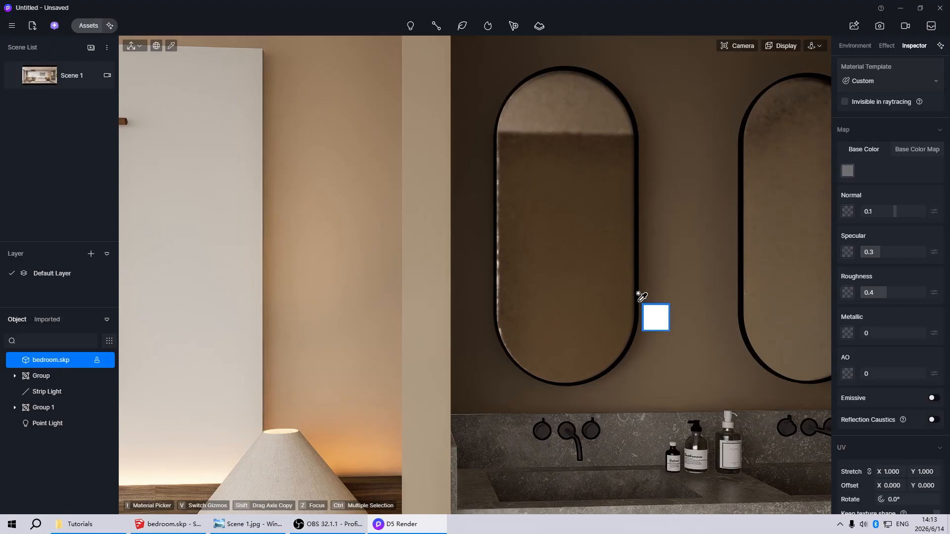
key("Escape")
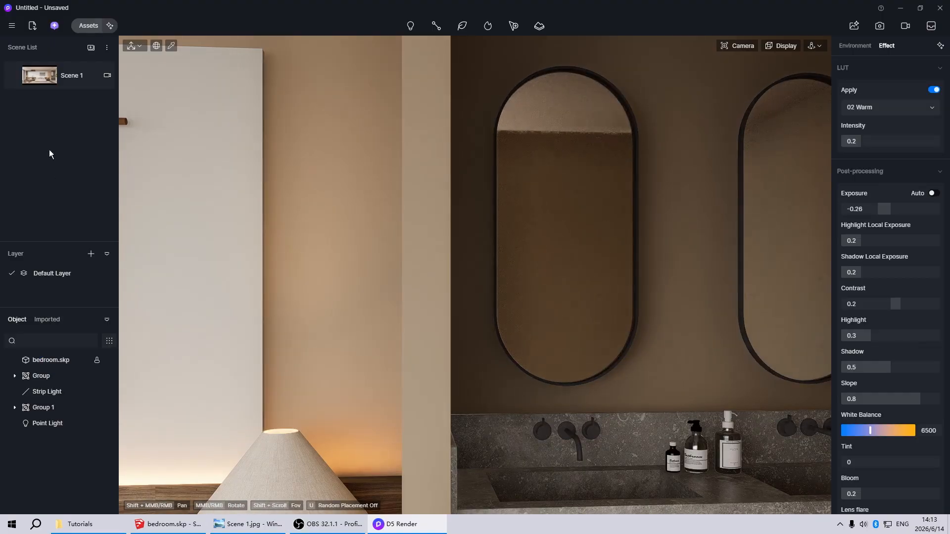
left_click(40, 75)
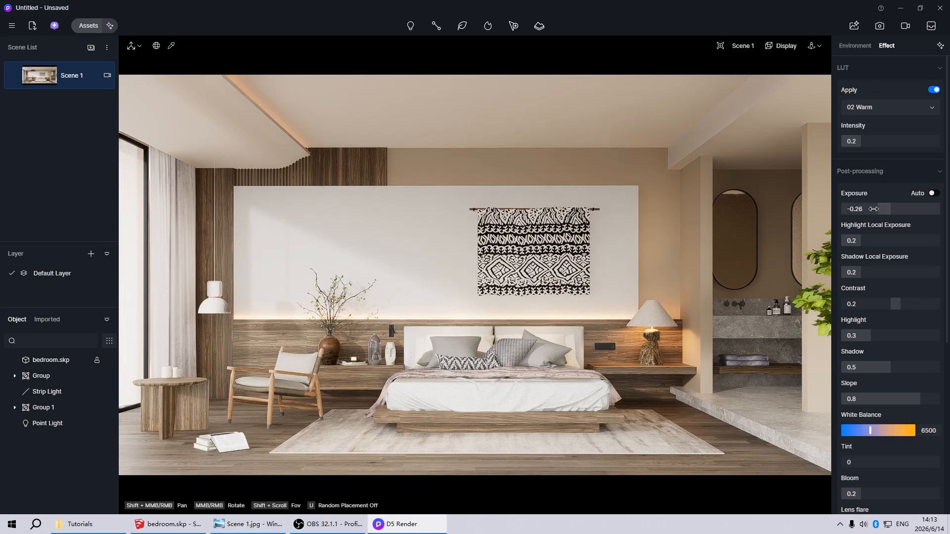
- Set the post-processing exposure to -0.25
left_click_drag(876, 210, 877, 209)
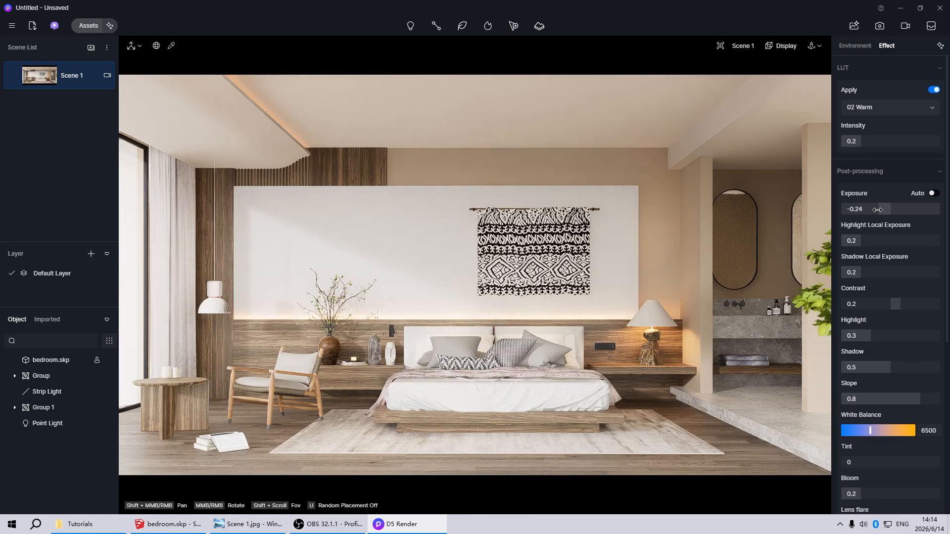
left_click(877, 210)
left_click(870, 210)
key("BackSpace")
type("5")
key("Return")
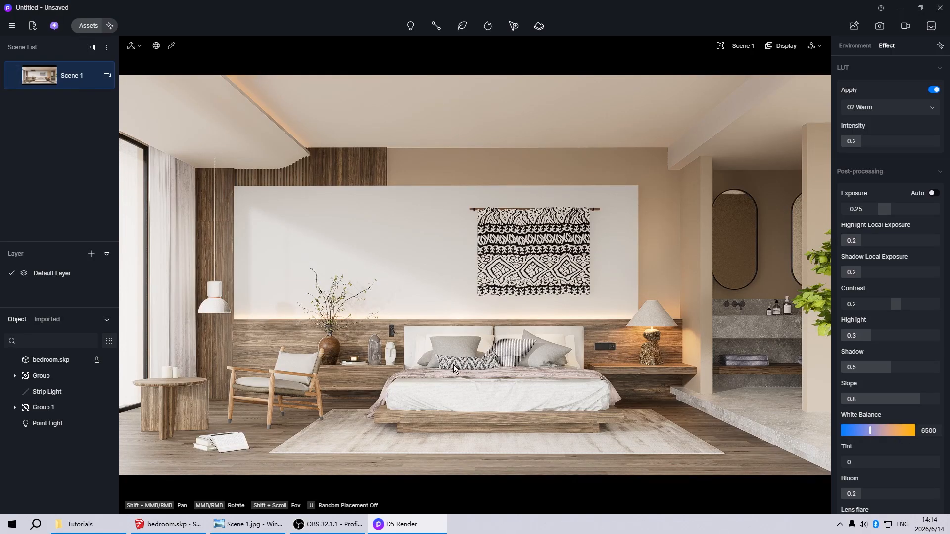
- Darken the white bed sheet's base color to an HSV value of 90
left_click(453, 399)
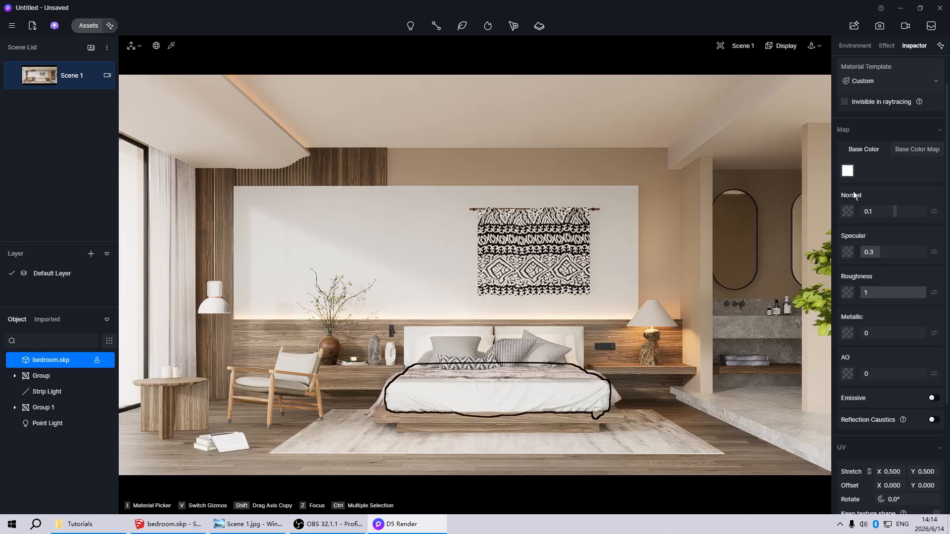
left_click(847, 172)
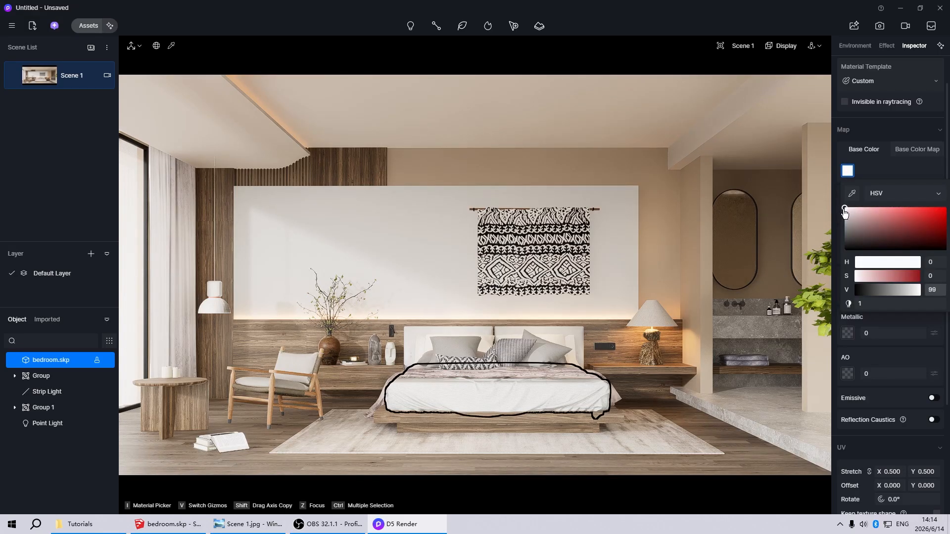
left_click(844, 212)
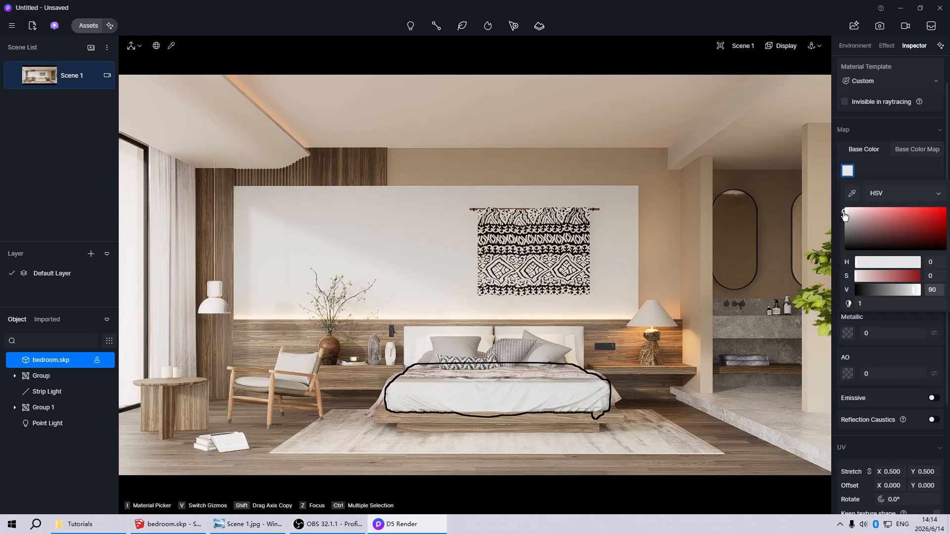
- Darken the base color of the white pillows at the back of the bed to an HSV value of 84
left_click(482, 343)
left_click(846, 171)
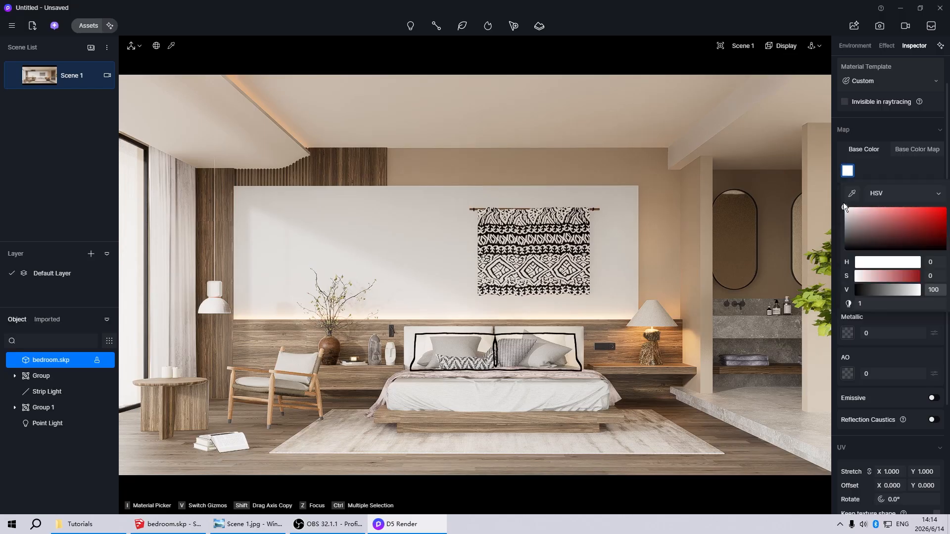
left_click_drag(844, 211, 845, 218)
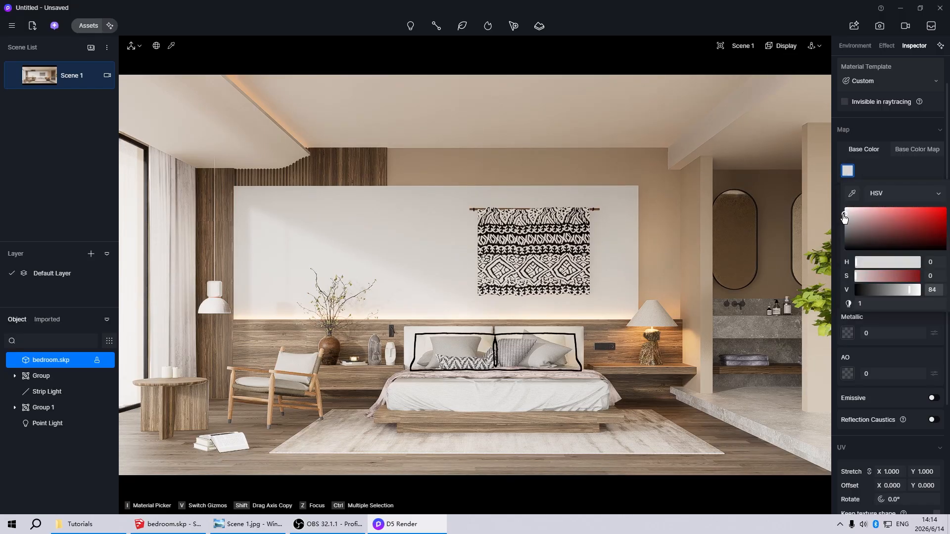
- Darken the base color of the two white headboard cushions to an HSV value of 93
left_click(408, 334)
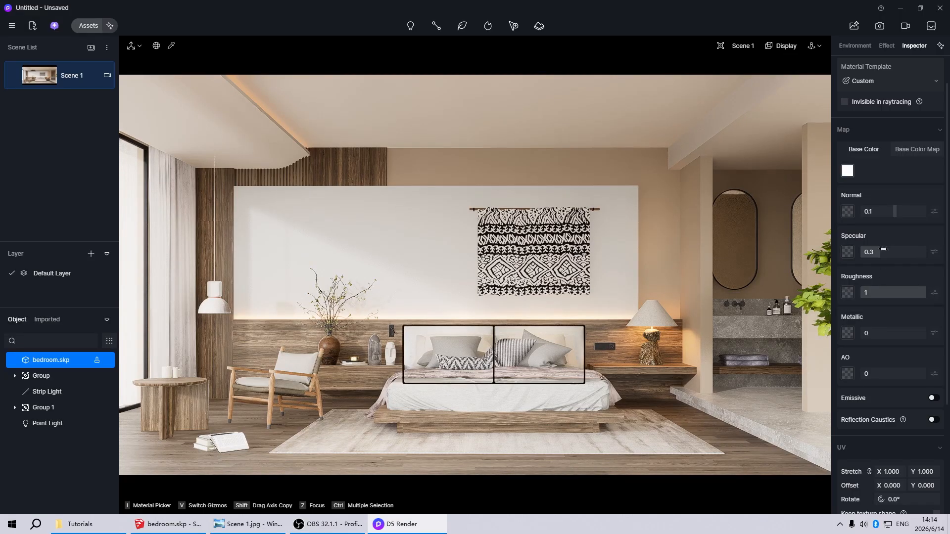
left_click(847, 171)
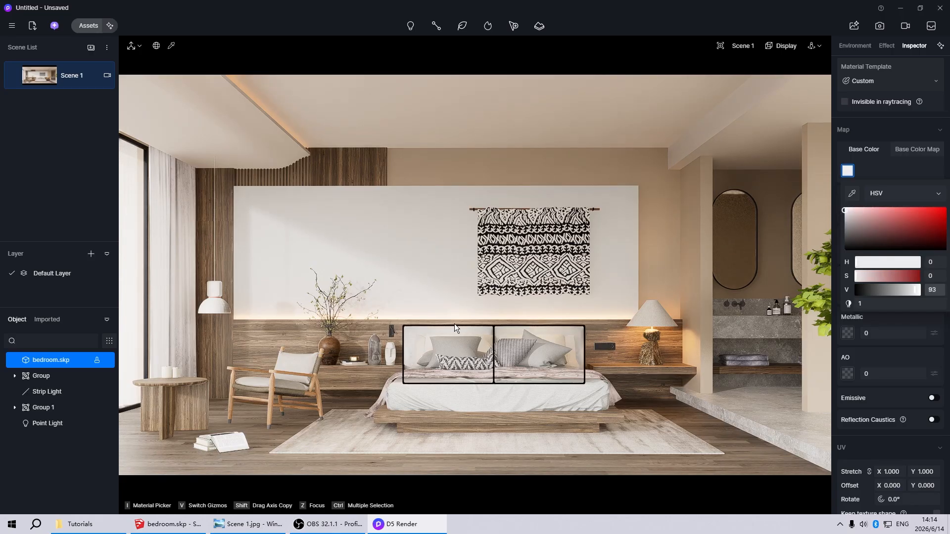
key("Escape")
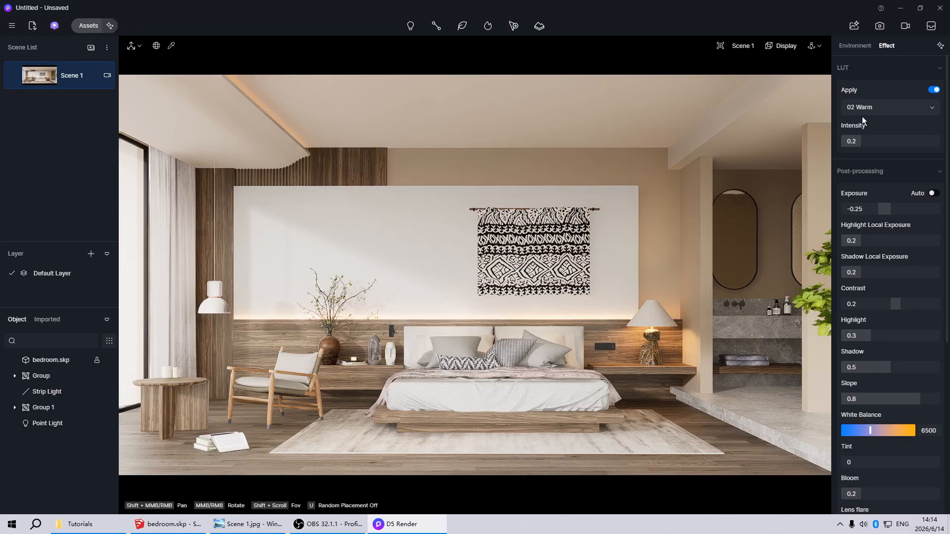
- Render Scene 1 as a 4k image and save it as Scene 1.png in the bedroom project folder
left_click(881, 26)
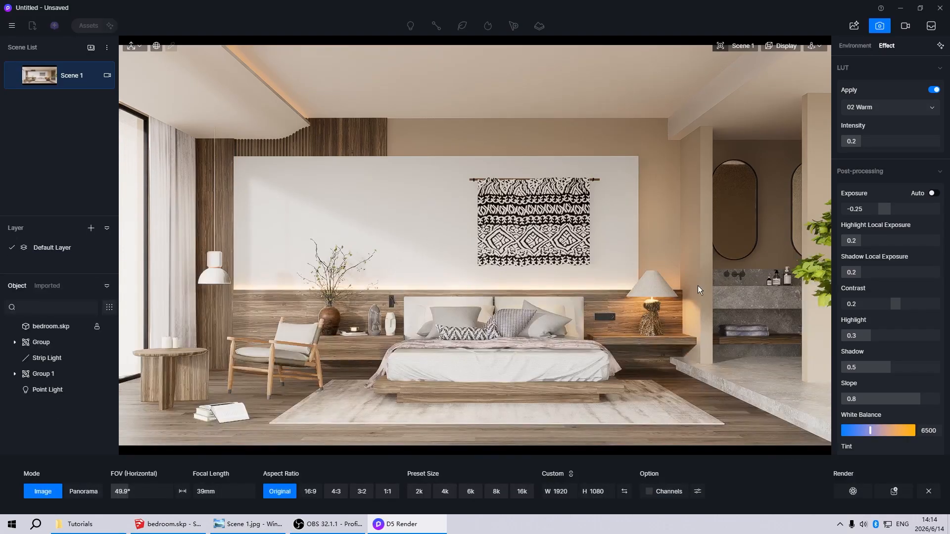
left_click(439, 492)
left_click(853, 492)
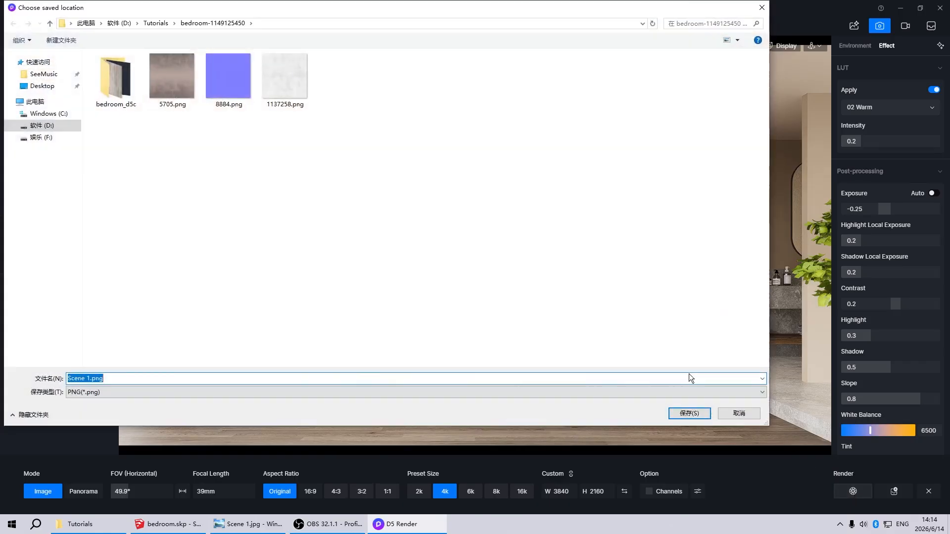
left_click(686, 413)
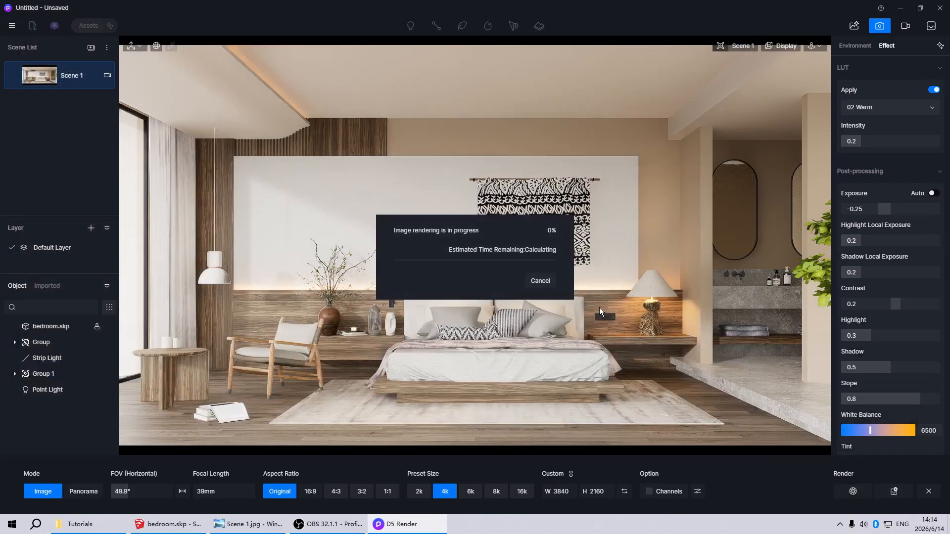